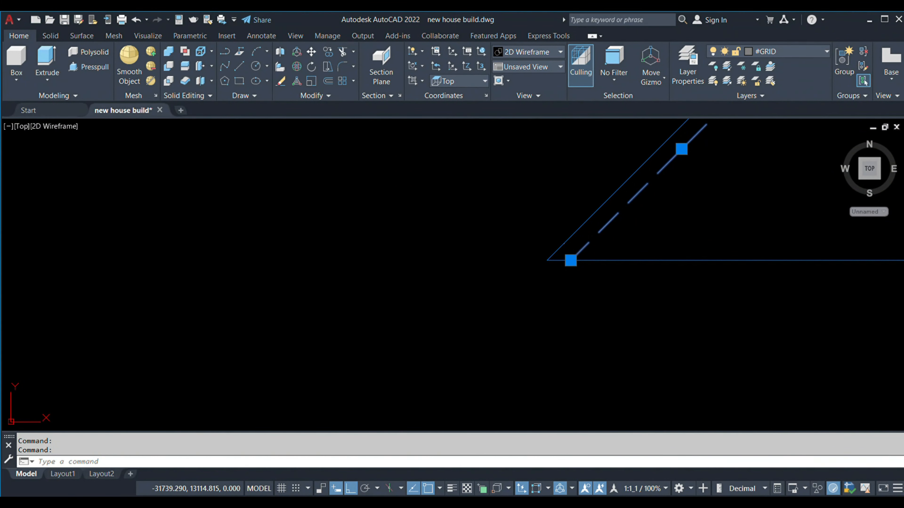
- Match the properties of the dashed sloping inner line onto the other inner lines of the lower trapezoid
key("Escape")
scroll(526, 194, "down", 4)
middle_click_drag(484, 227, 288, 329)
left_click(393, 277)
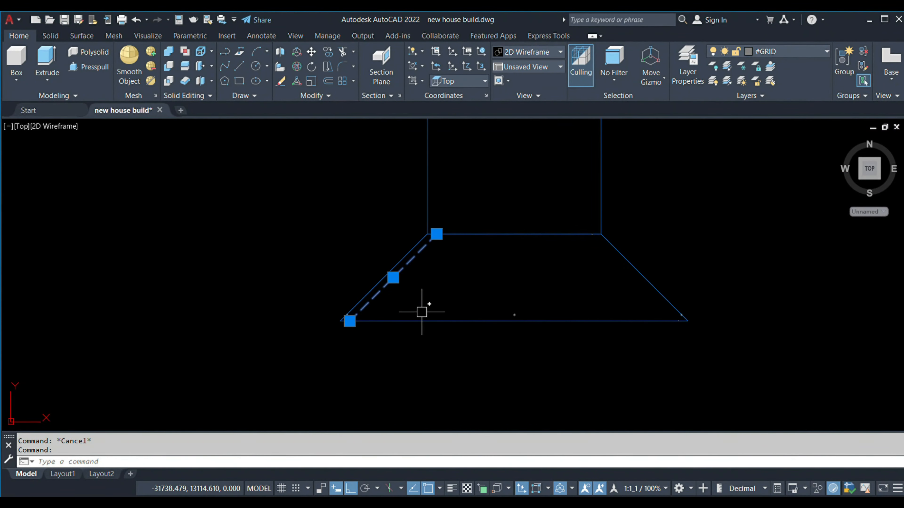
type("ma")
key("Return")
key("Escape")
- Mirror the lower trapezoid with its dashed inner lines about the rectangle's horizontal midline, keeping the source objects
scroll(544, 269, "up", 3)
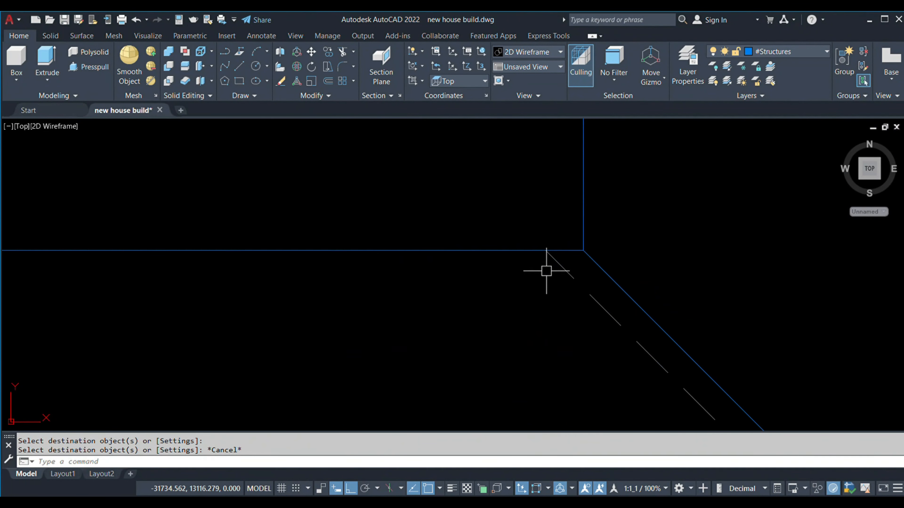
scroll(541, 272, "down", 4)
scroll(496, 317, "up", 2)
left_click(596, 345)
left_click(283, 284)
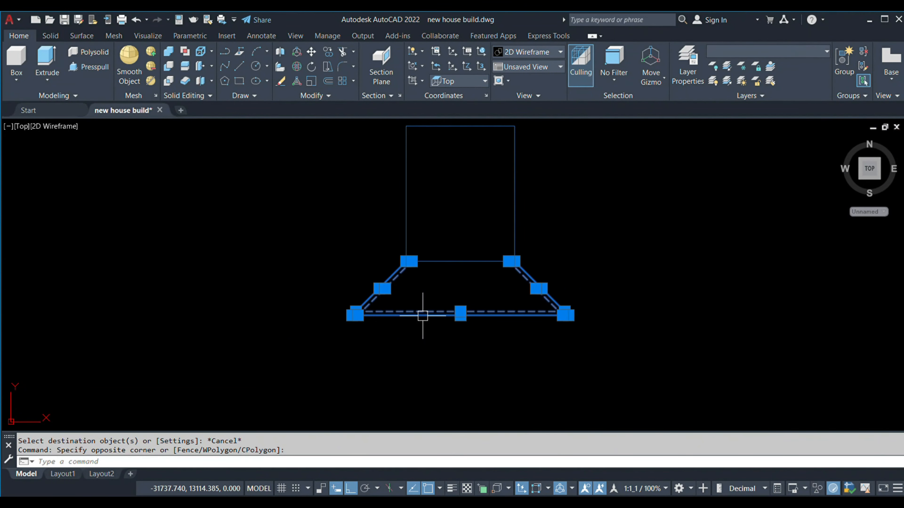
type("mi")
key("Return")
middle_click_drag(505, 213, 469, 272)
left_click(477, 251)
left_click(503, 251)
type("n")
key("Return")
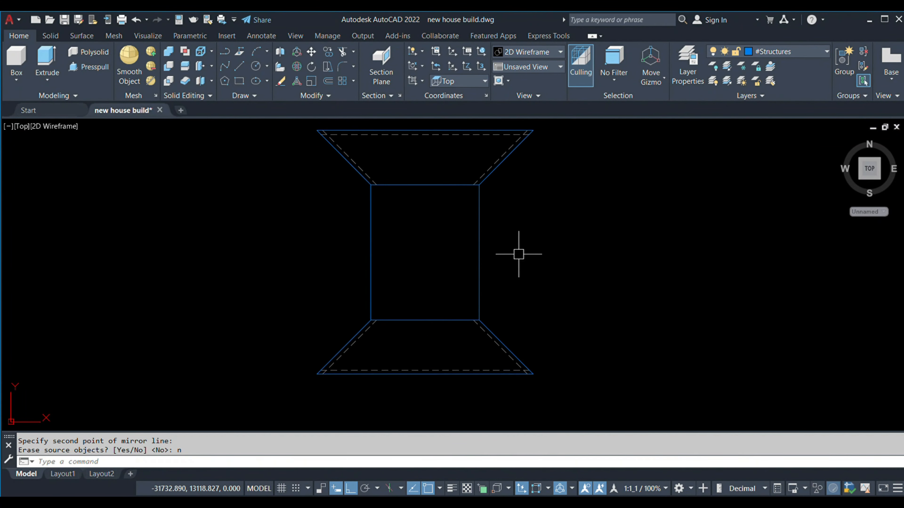
- Offset the rectangle's two vertical sides inward by 0.150
middle_click_drag(518, 252, 513, 276)
left_click(472, 274)
type("o")
key("Return")
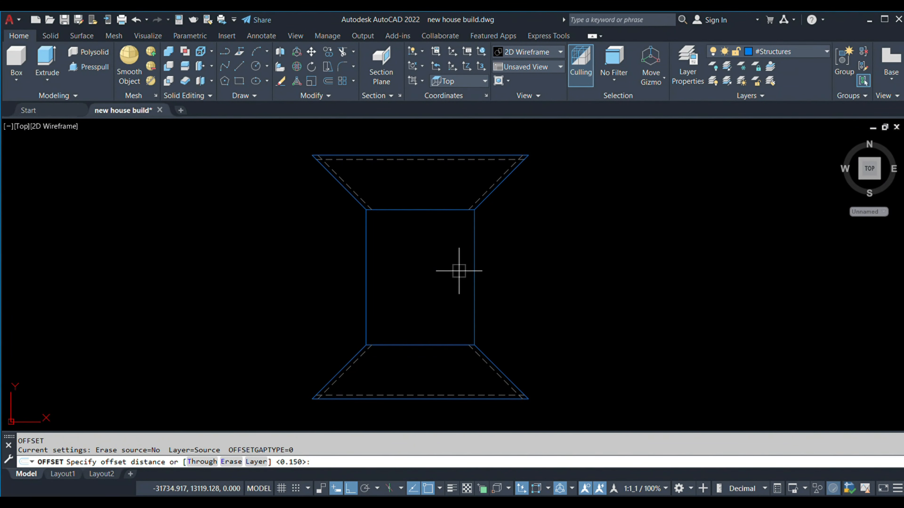
key("Return")
left_click(474, 271)
left_click(436, 269)
left_click(366, 269)
left_click(409, 274)
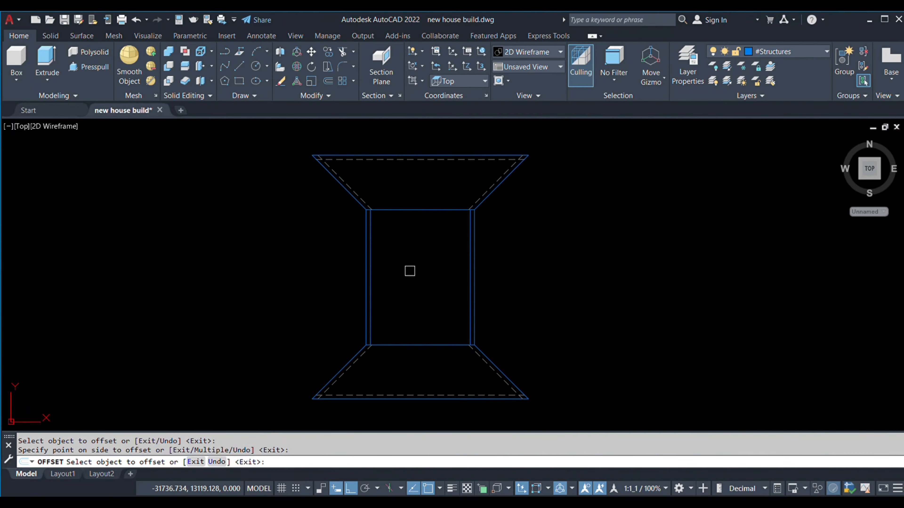
scroll(321, 241, "up", 5)
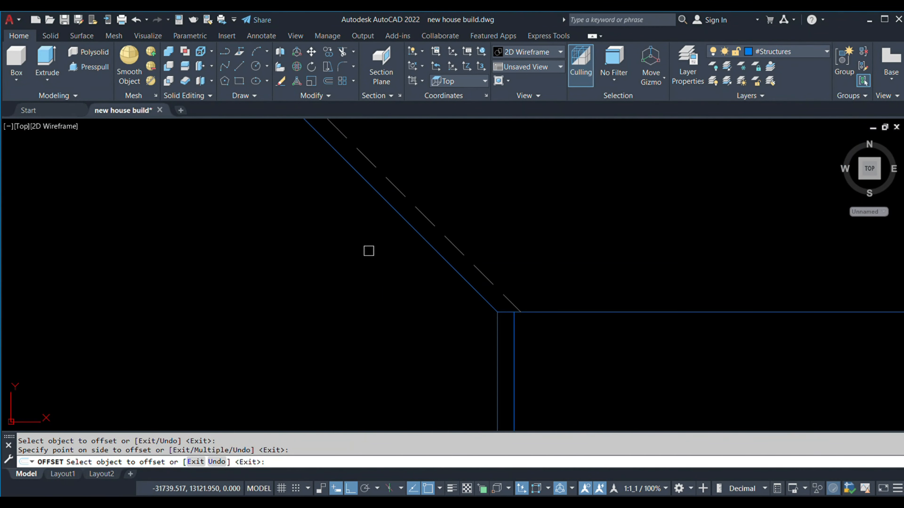
scroll(369, 250, "down", 2)
scroll(430, 266, "down", 3)
key("Escape")
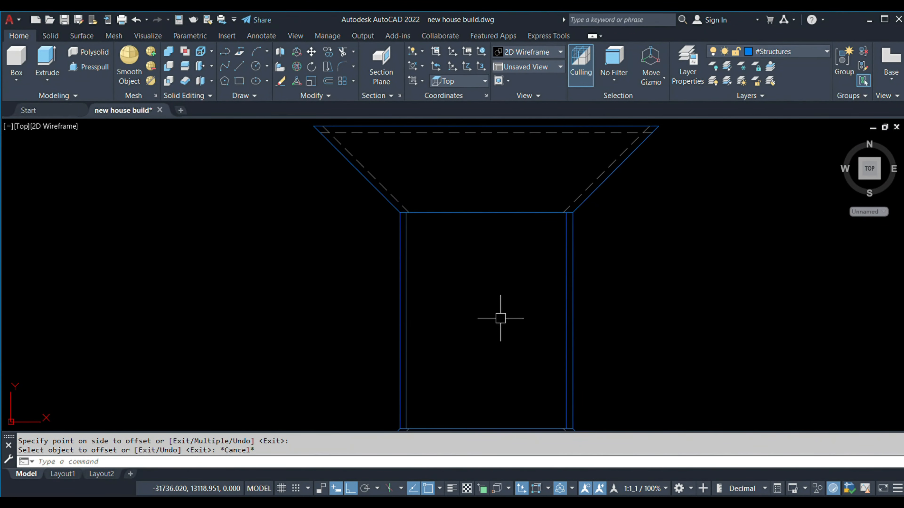
- Draw a vertical centre line between the midpoints of the rectangle's lower and upper edges
scroll(494, 338, "down", 2)
type("l")
key("Return")
left_click(485, 405)
left_click(490, 271)
key("Escape")
- Offset the vertical centre line by .075 to both sides
left_click(486, 302)
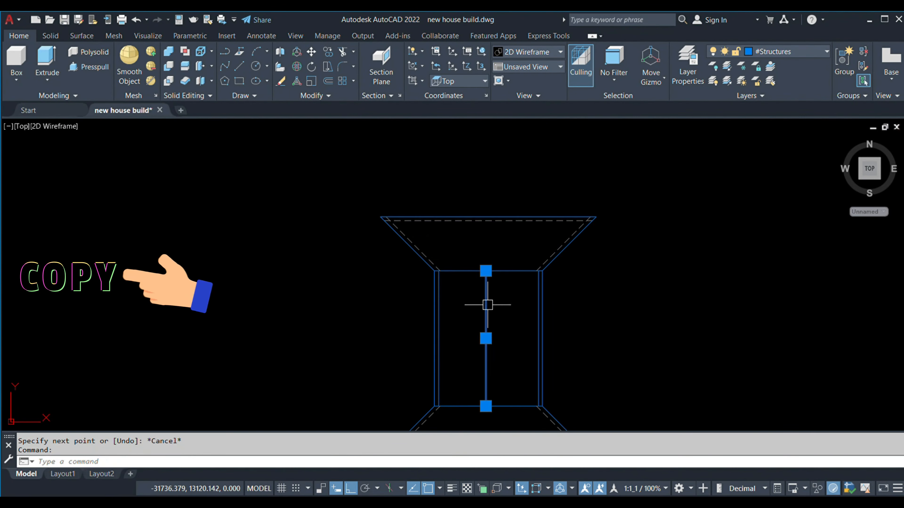
scroll(506, 341, "up", 2)
type("o")
key("Return")
type(".075")
left_click(502, 337)
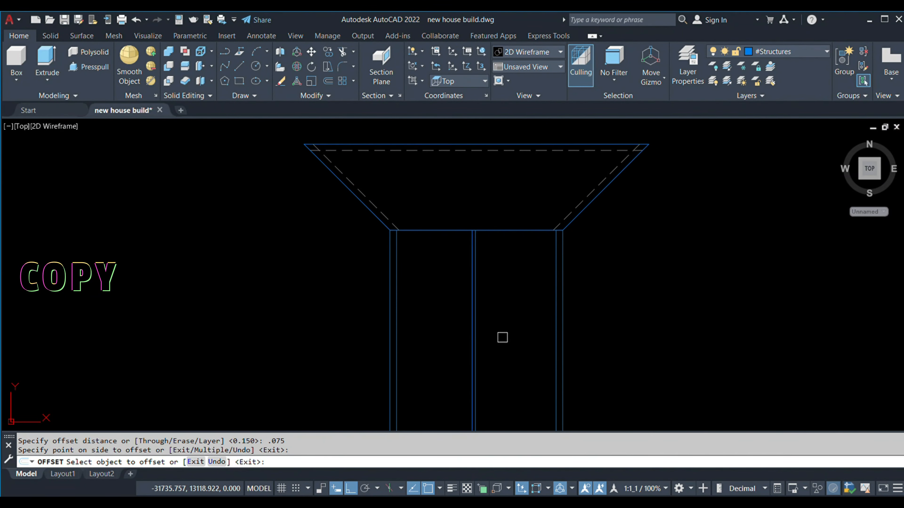
scroll(461, 300, "up", 2)
left_click(476, 293)
left_click(458, 290)
key("Escape")
- Erase the original centre line between its two offset copies
scroll(483, 281, "up", 4)
left_click(474, 282)
type("e")
key("Return")
scroll(475, 295, "down", 3)
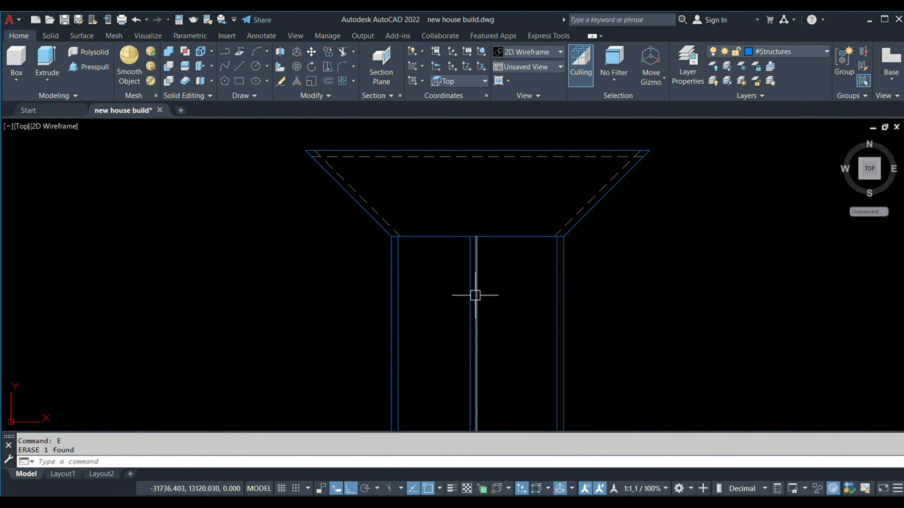
- Match the dashed inner line's properties onto the two middle lines and the inner vertical side lines of the rectangle
left_click(557, 222)
type("ma")
key("Return")
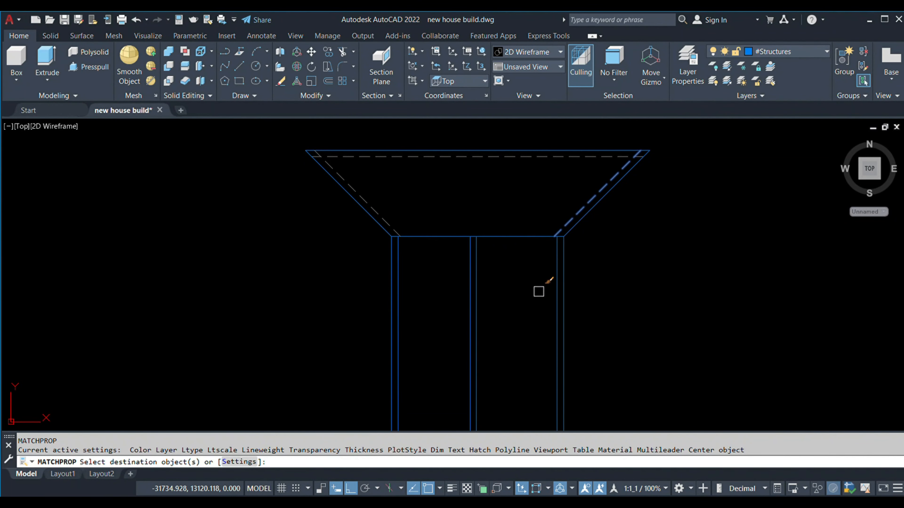
left_click(552, 278)
left_click(470, 279)
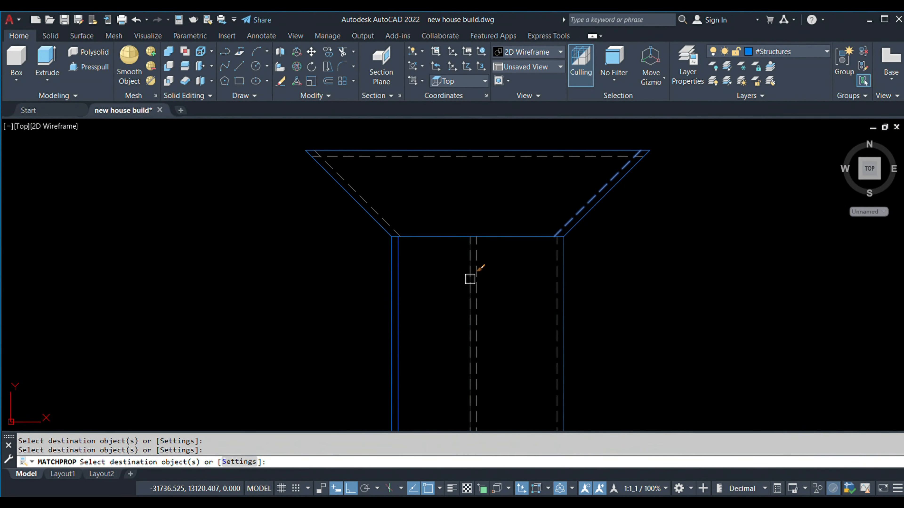
key("Escape")
middle_click_drag(358, 179, 394, 230)
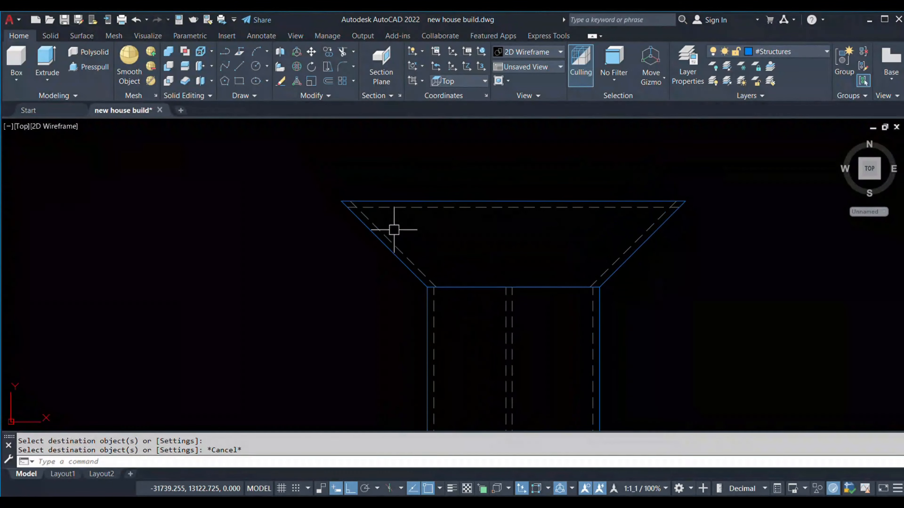
- Move the left dashed vertical line so its upper end meets the end of the dashed sloping line
scroll(395, 246, "up", 2)
scroll(476, 294, "up", 3)
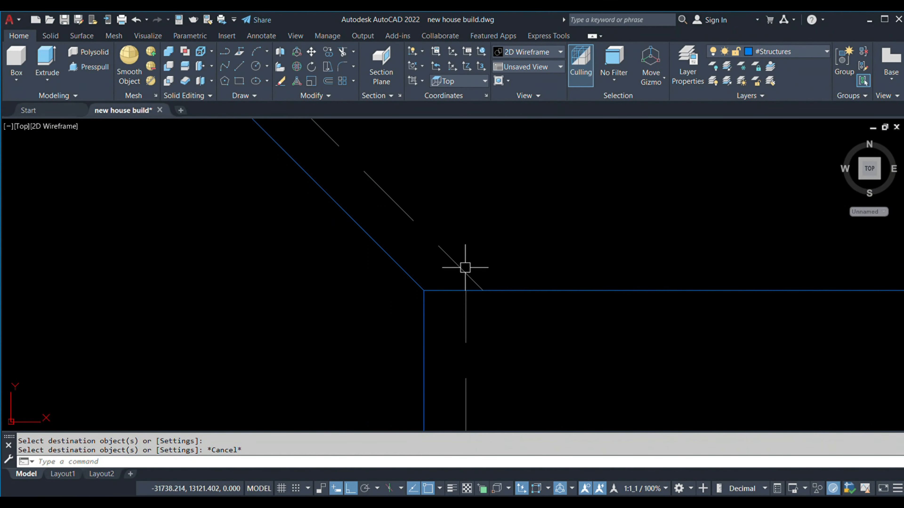
scroll(454, 253, "down", 2)
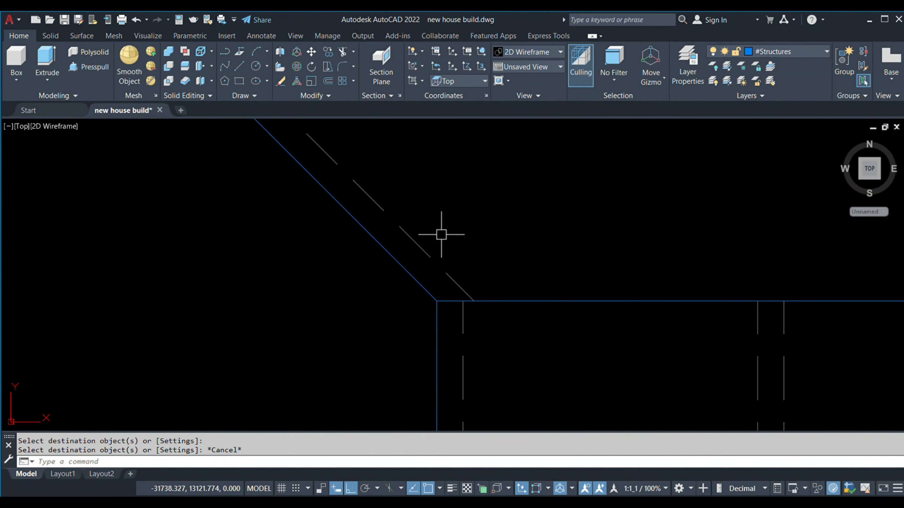
scroll(454, 312, "up", 3)
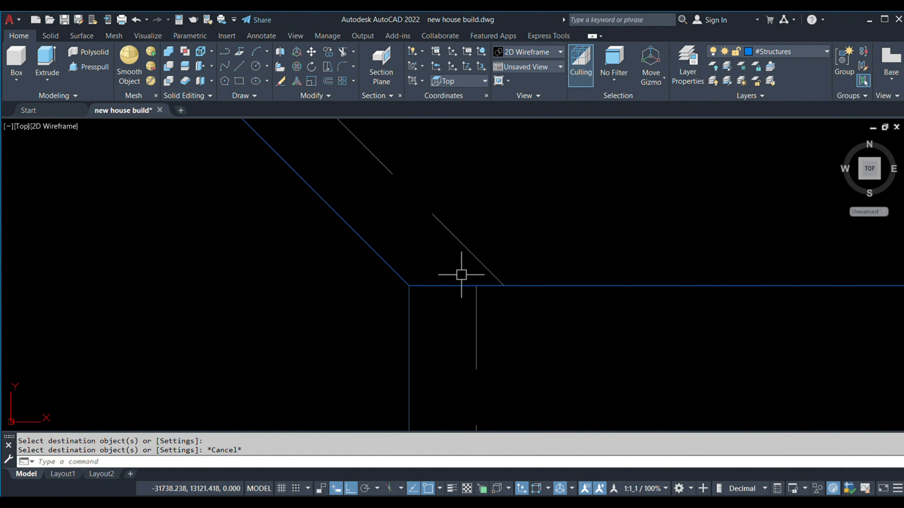
left_click(474, 258)
scroll(484, 309, "up", 1)
scroll(497, 314, "down", 2)
key("Escape")
left_click(488, 325)
scroll(498, 317, "up", 1)
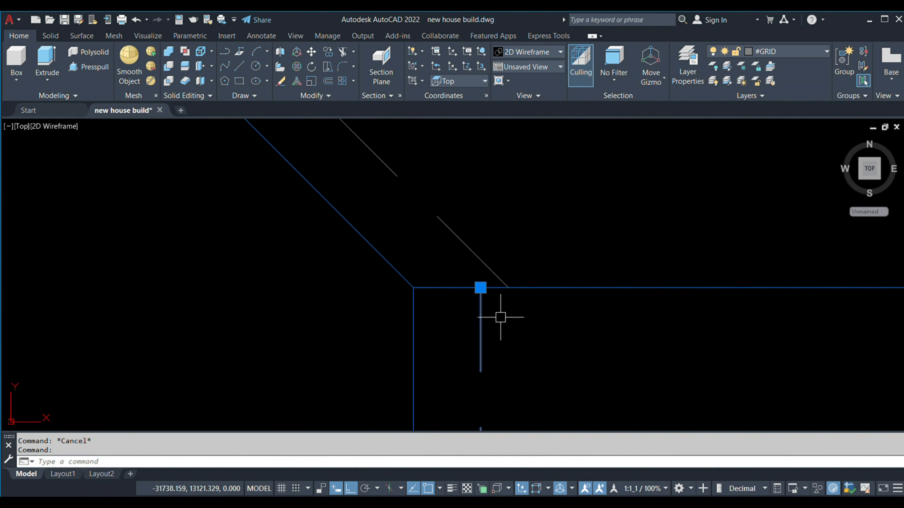
middle_click_drag(500, 317, 488, 324)
type("m")
key("Return")
left_click(469, 295)
scroll(491, 295, "down", 3)
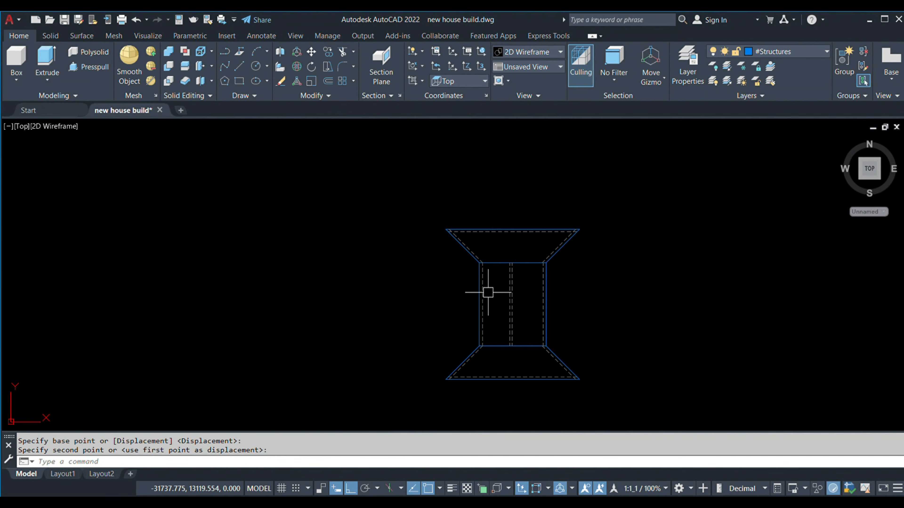
- Move the right dashed vertical line onto the endpoint of the right dashed sloping line
scroll(631, 238, "up", 3)
left_click(621, 251)
left_click(622, 255)
key("Return")
left_click(620, 250)
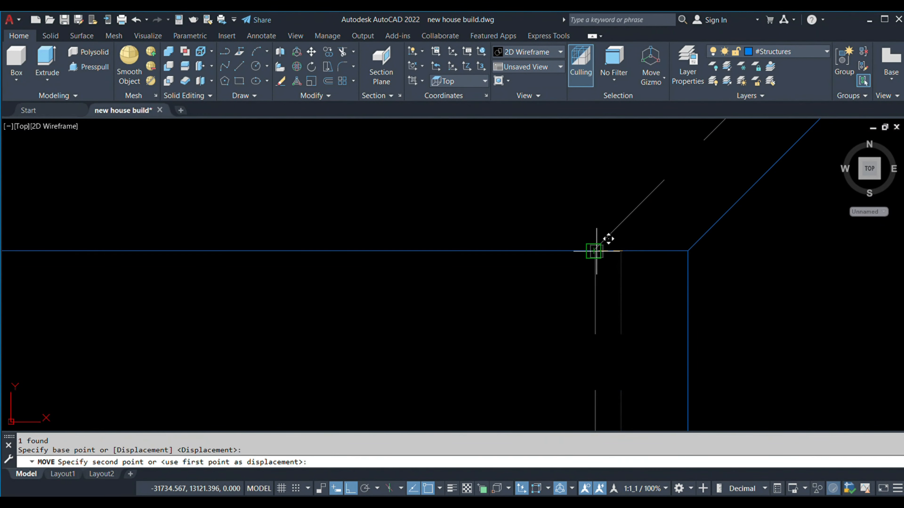
key("Escape")
key("Escape")
scroll(591, 262, "down", 3)
scroll(580, 345, "down", 2)
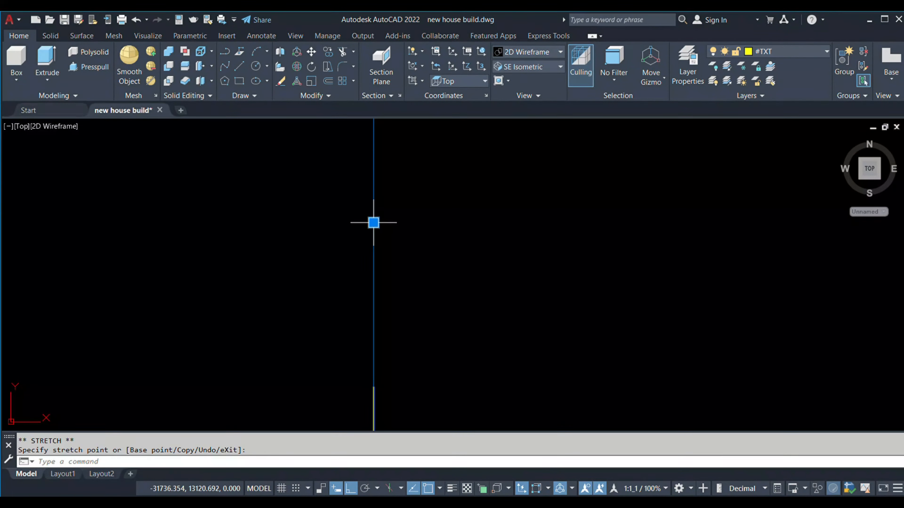
- Add a linear dimension from the vertical centre line to the left dashed line
scroll(373, 222, "down", 2)
key("Escape")
type("dli")
key("Return")
left_click(396, 206)
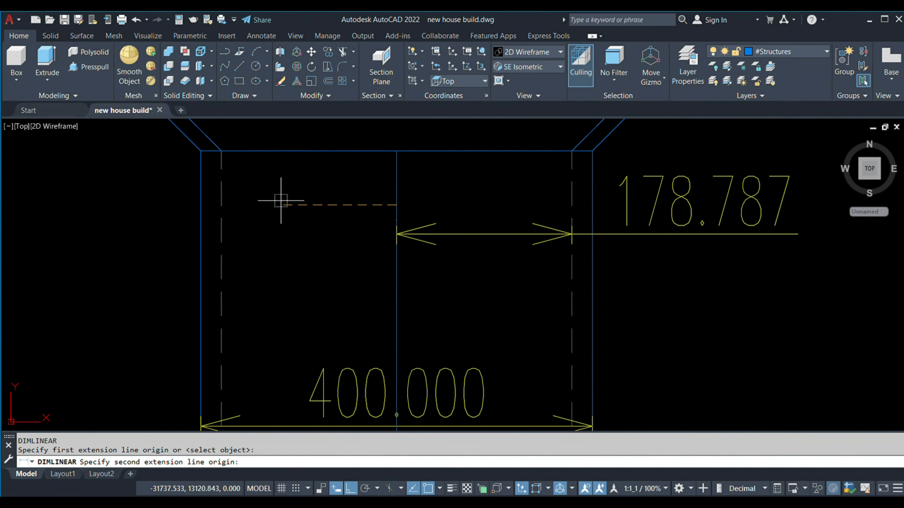
left_click(223, 203)
left_click(107, 228)
scroll(181, 257, "down", 4)
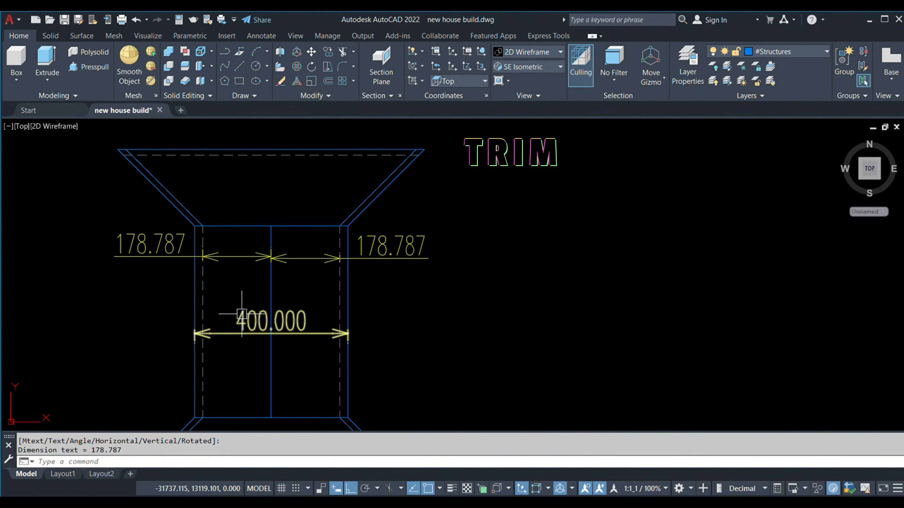
- Draw a closed 4 by 2 rectangle with lines in the empty space to the right of the plan
middle_click_drag(349, 365, 317, 375)
middle_click_drag(437, 380, 424, 351)
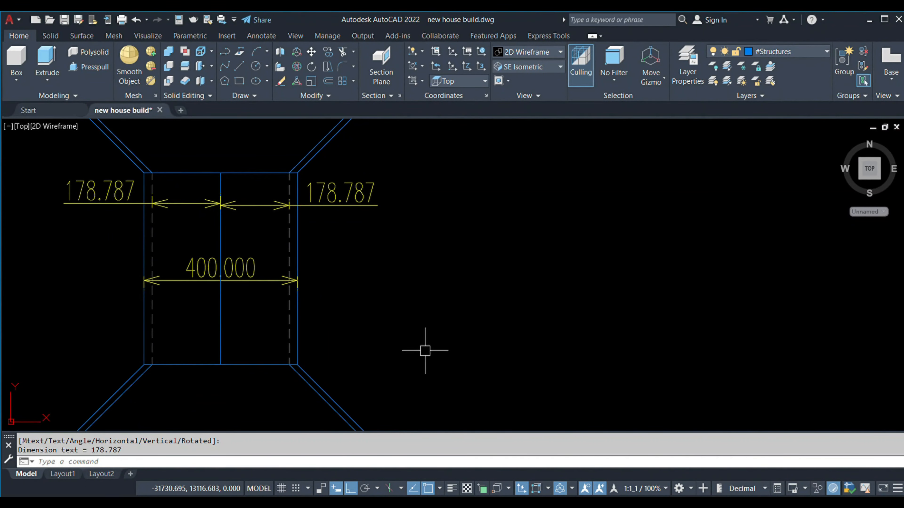
type("l")
key("Return")
left_click(453, 355)
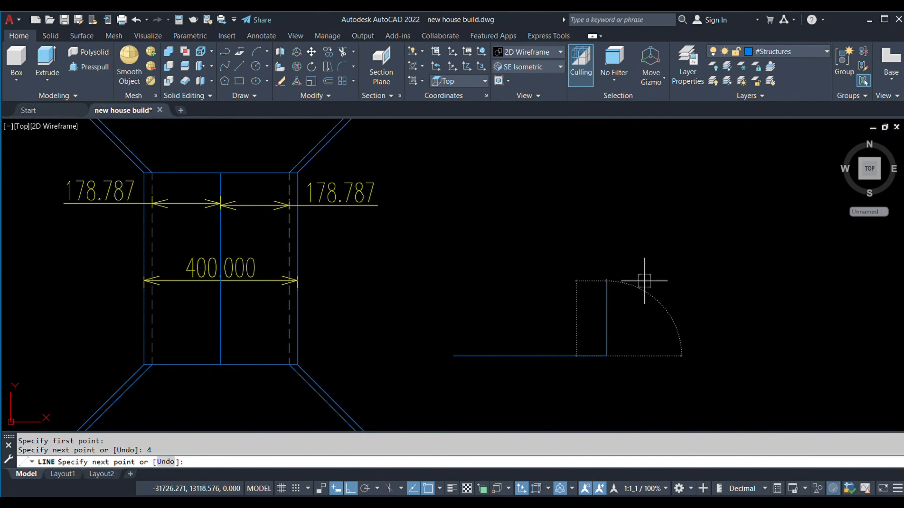
type("2")
key("Return")
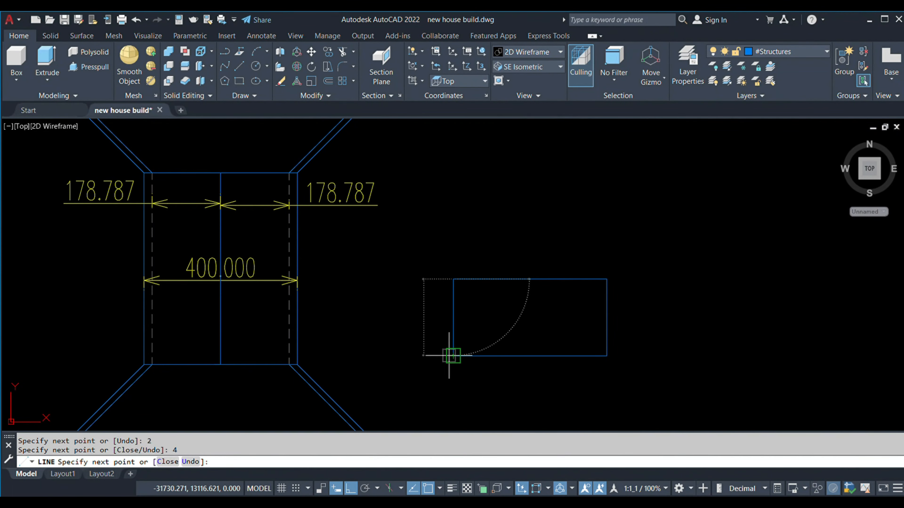
key("Escape")
left_click(452, 316)
key("Escape")
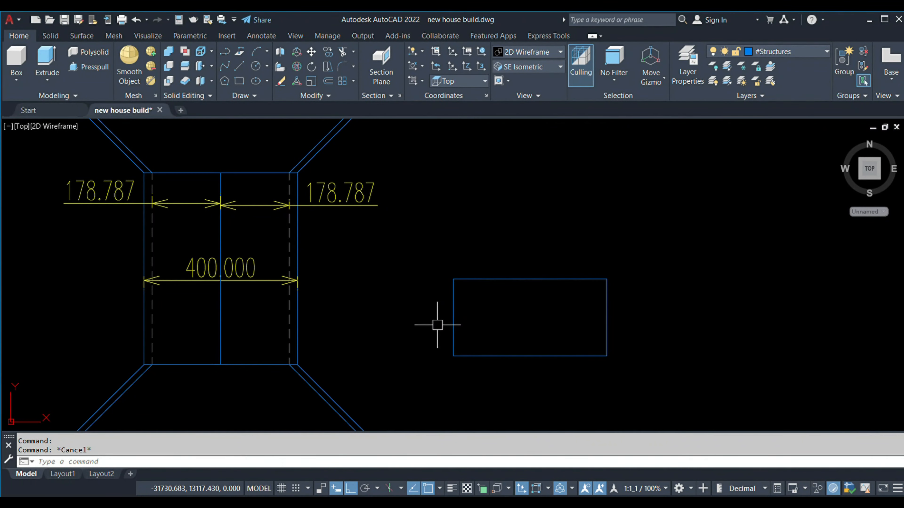
- Add linear dimensions for the gaps between the dashed lines and the plan's outer sides, on both the left and right
type("dli")
key("Return")
left_click(152, 243)
left_click(144, 245)
left_click(123, 249)
key("Return")
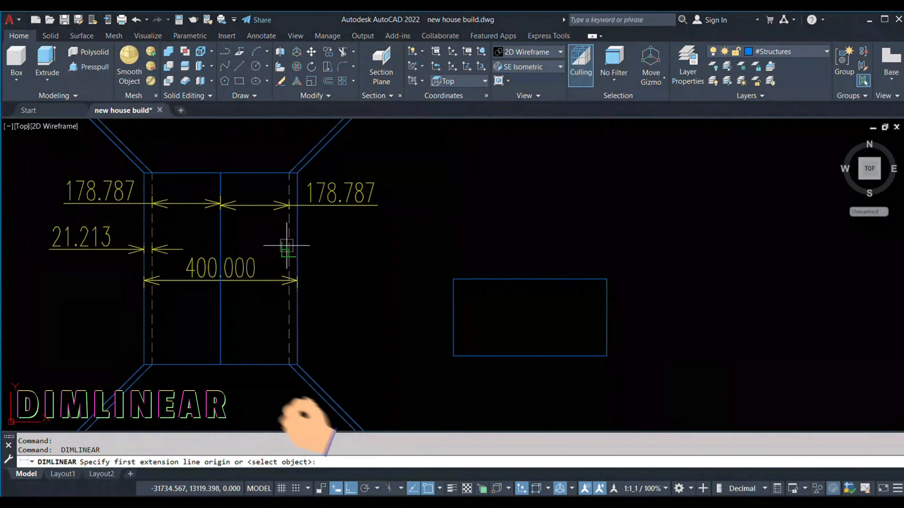
left_click(289, 246)
left_click(297, 246)
left_click(377, 249)
- Offset the left and right sides of the new 4 by 2 rectangle inward by .21213
left_click(456, 320)
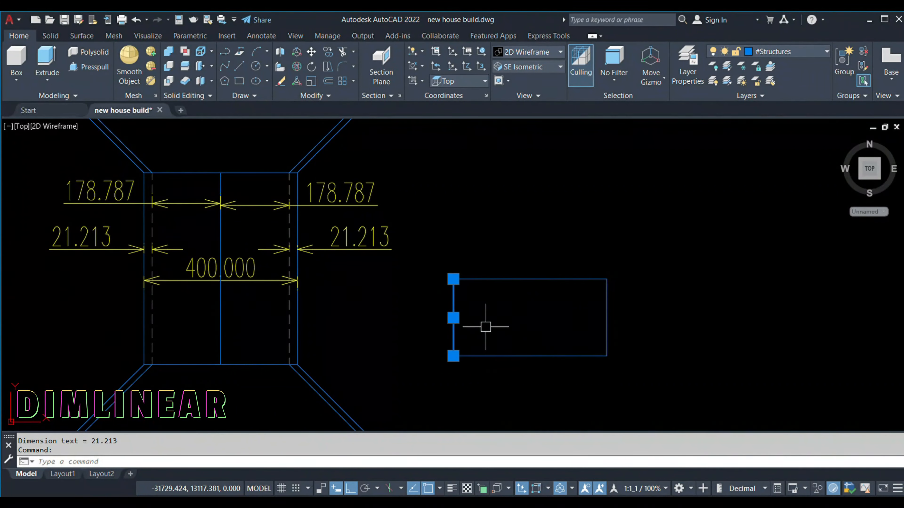
type("o")
key("Return")
type(".21213")
key("Return")
left_click(487, 327)
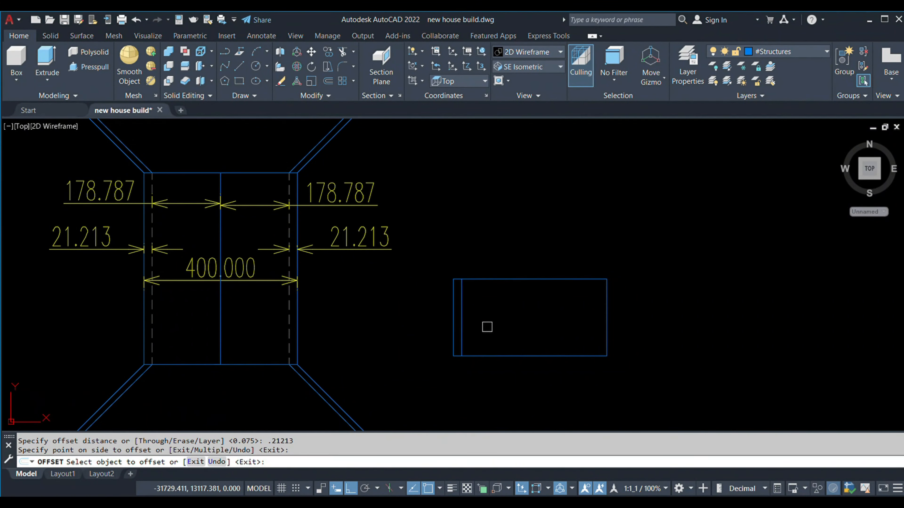
left_click(605, 308)
left_click(483, 313)
key("Escape")
- Offset the new rectangle's left inner line 1.78787 to the right to create its centre line
left_click(462, 319)
type("o")
key("Return")
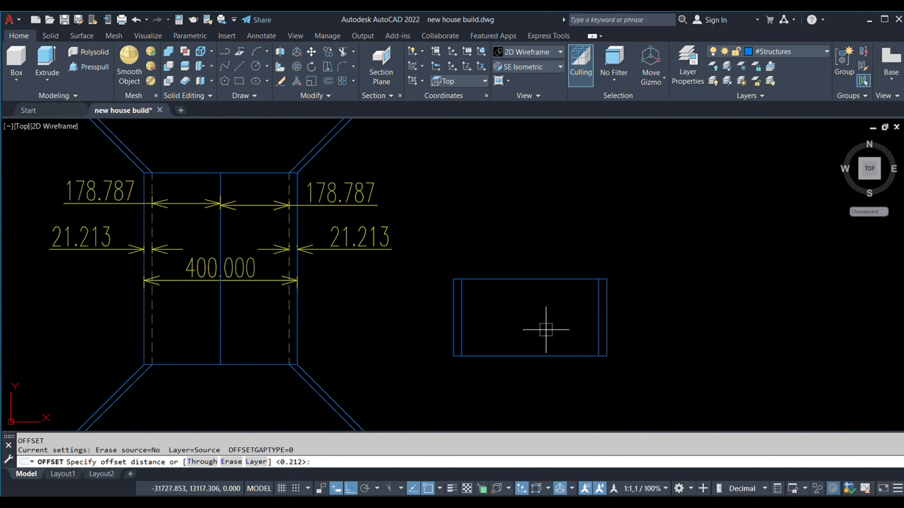
type("1.78787")
key("Return")
left_click(462, 328)
left_click(551, 322)
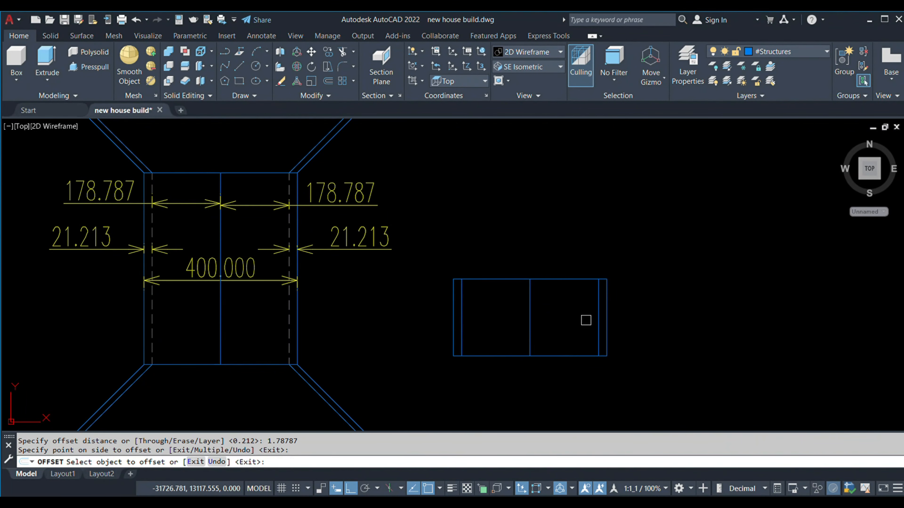
left_click(598, 320)
key("Escape")
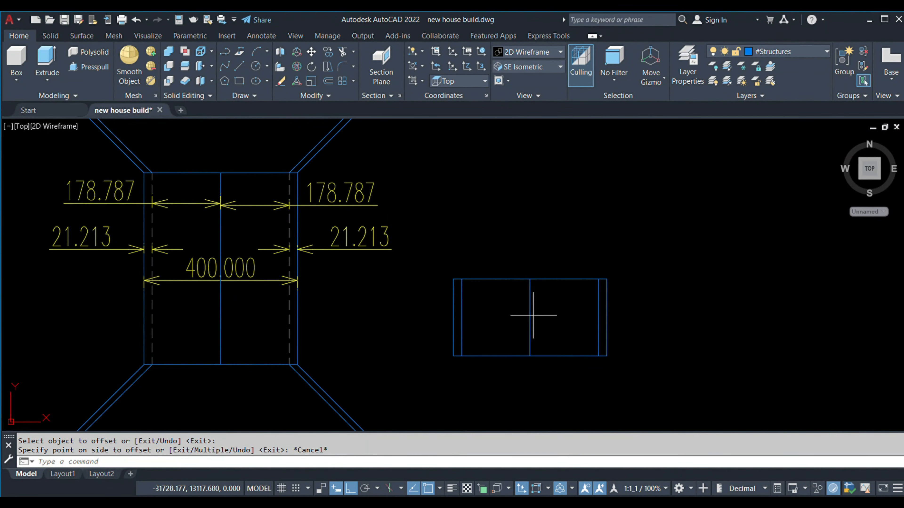
- Offset the new rectangle's centre line by .075 to both sides
scroll(534, 315, "up", 4)
left_click(534, 308)
type("o")
key("Return")
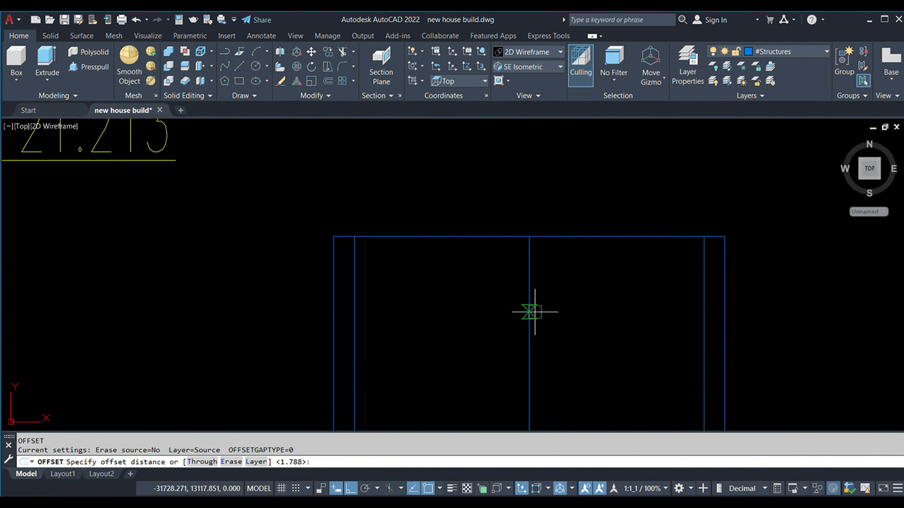
type(".075")
key("Return")
left_click(538, 312)
left_click(529, 315)
left_click(514, 316)
key("Escape")
scroll(516, 314, "down", 2)
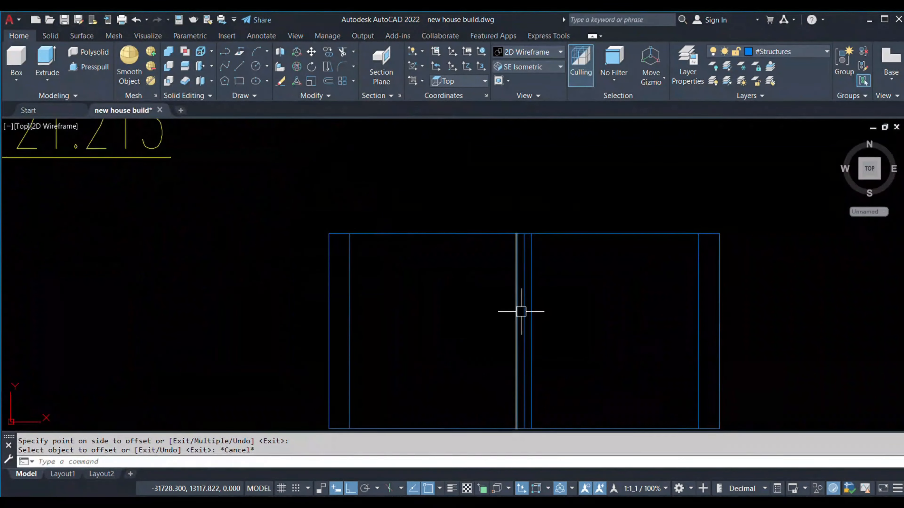
- Erase the centre line of the new rectangle, keeping its two offset copies
left_click(522, 312)
scroll(523, 314, "down", 4)
type("e")
key("Return")
- Offset the plan's vertical centre line by .075 to both sides
left_click(216, 231)
scroll(215, 234, "up", 6)
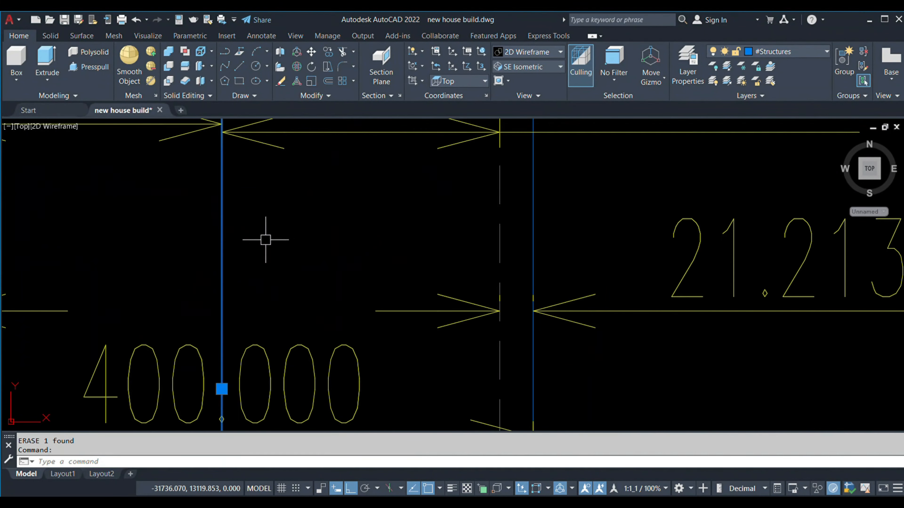
type("o")
key("Return")
type(".075")
key("Return")
left_click(231, 232)
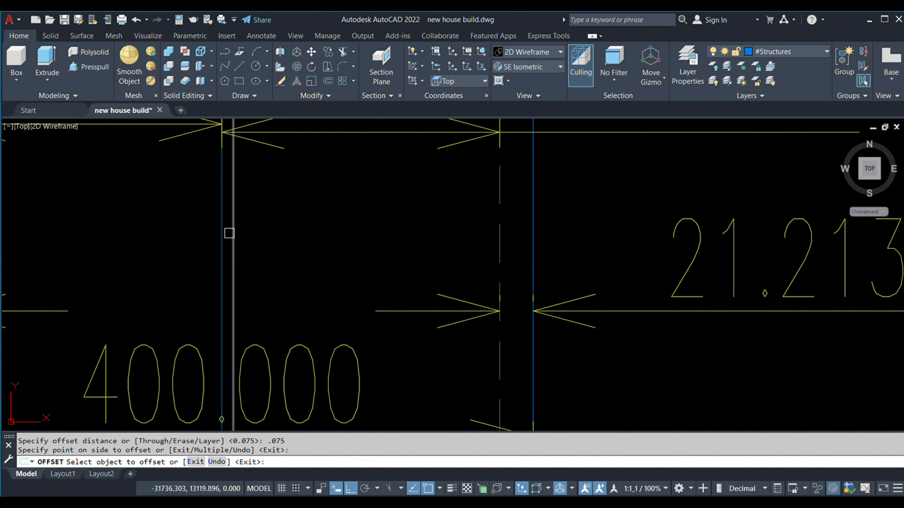
left_click(222, 232)
left_click(213, 235)
scroll(259, 259, "down", 4)
key("Escape")
- Stretch the plan's two upper dimensions from the centre line to the nearest offset lines, and delete the centre line
left_click(261, 208)
scroll(253, 201, "up", 6)
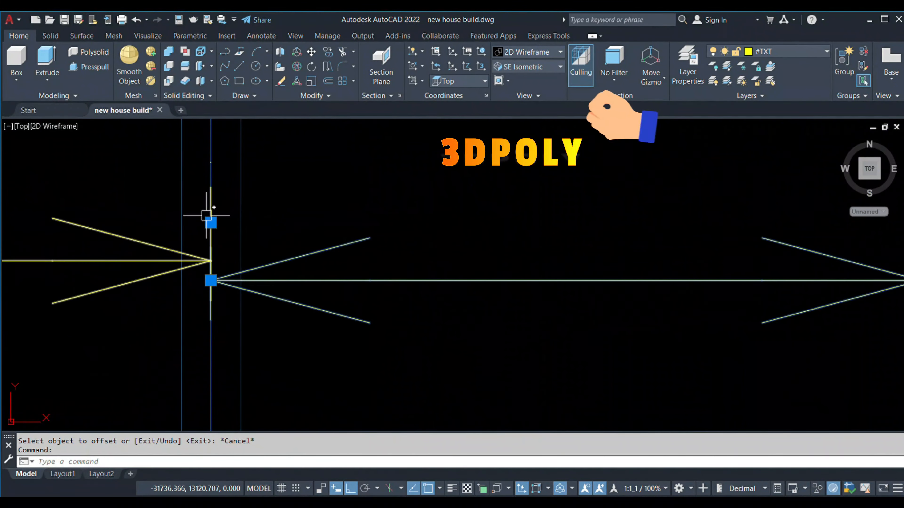
left_click(212, 222)
left_click(240, 222)
left_click(211, 162)
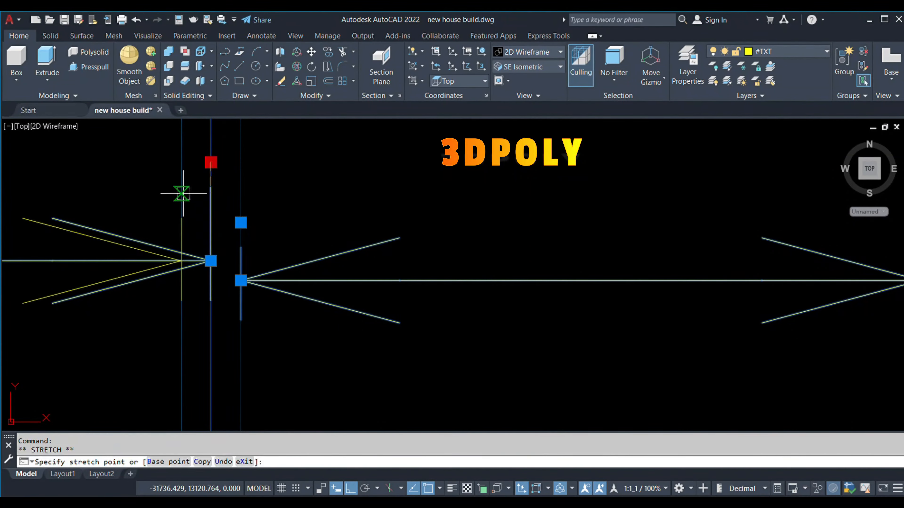
left_click(181, 194)
key("Escape")
left_click(209, 220)
key("Delete")
- Compare the plan's dimensioned middle section with the inner lines of the new rectangle
scroll(228, 243, "down", 4)
scroll(221, 264, "up", 4)
scroll(230, 261, "down", 4)
middle_click_drag(231, 261, 323, 291)
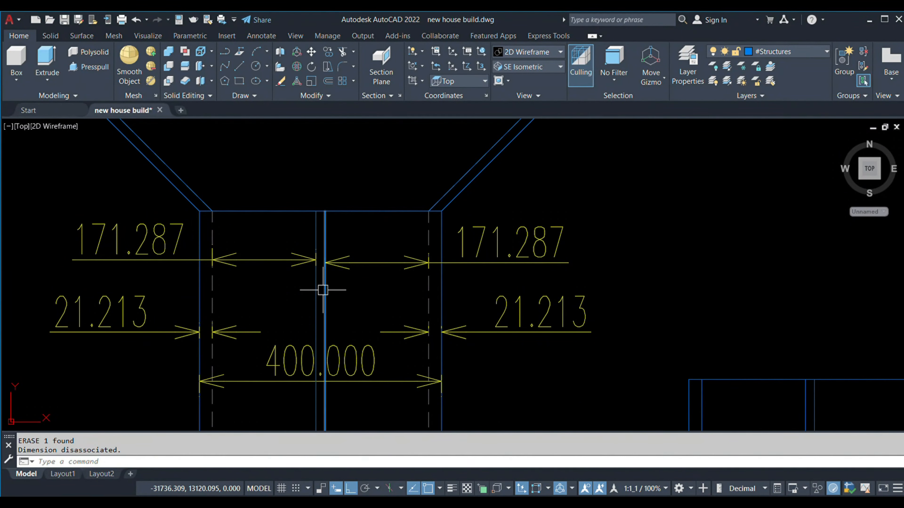
scroll(323, 290, "down", 2)
scroll(408, 320, "down", 2)
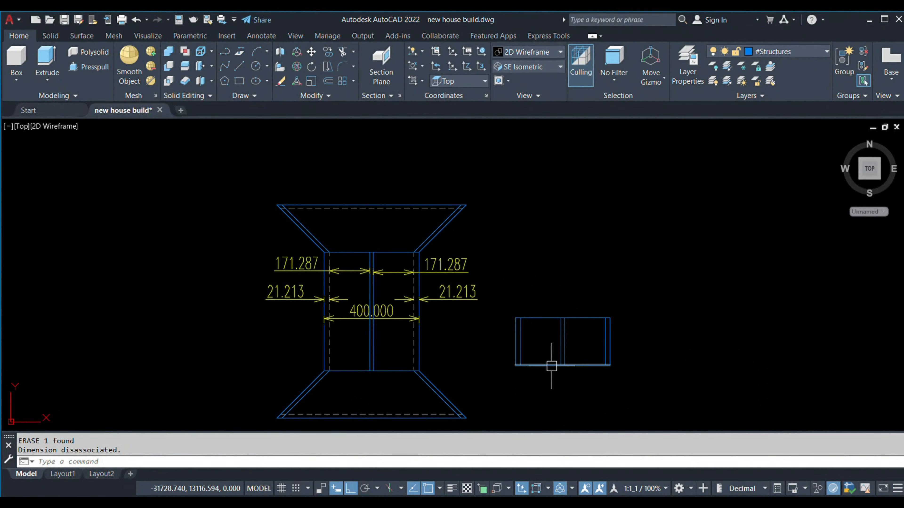
scroll(551, 366, "up", 2)
scroll(293, 202, "up", 3)
scroll(298, 238, "down", 3)
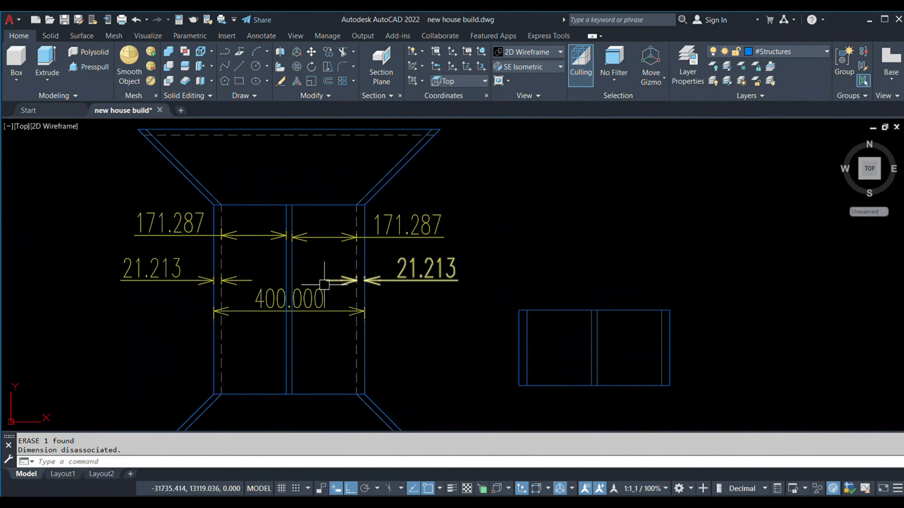
left_click(326, 341)
left_click(383, 347)
scroll(580, 363, "up", 2)
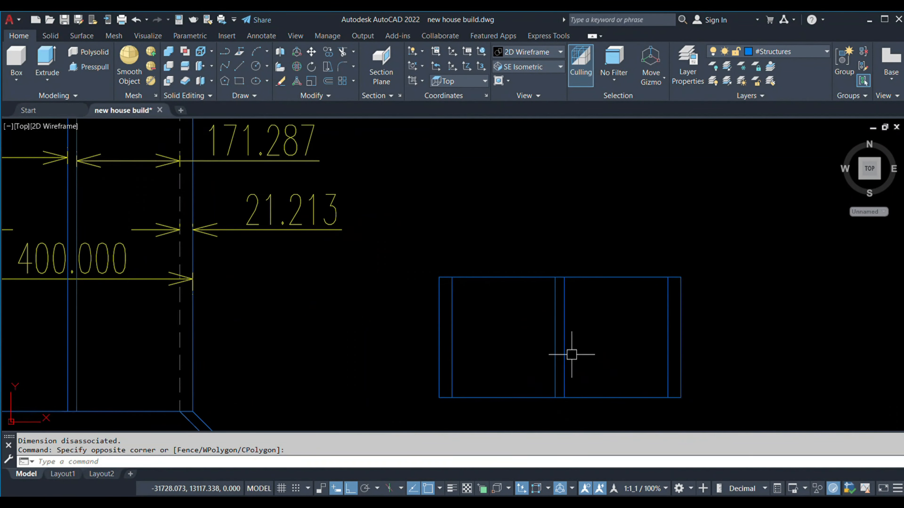
- Measure the clear width of the new rectangle's right bay with a temporary linear dimension, and erase that dimension
type("dli")
key("Return")
left_click(564, 327)
left_click(667, 327)
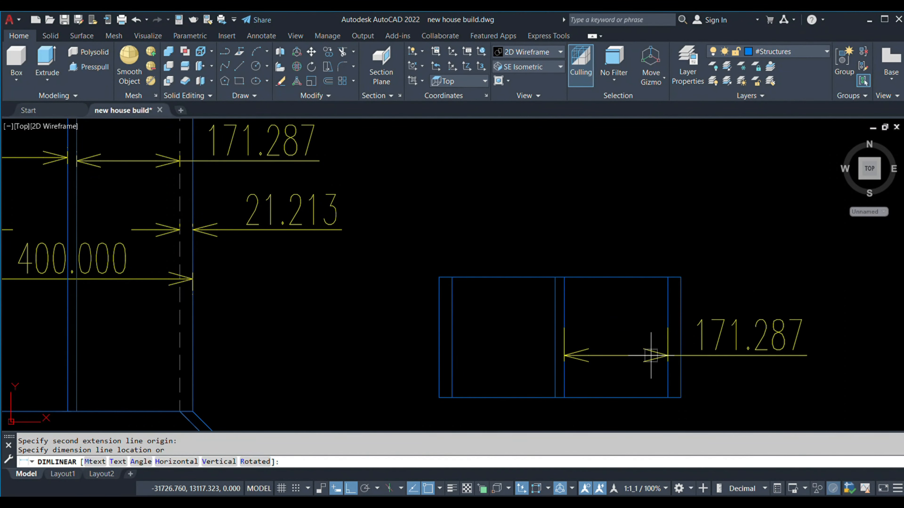
left_click(650, 354)
scroll(356, 221, "down", 2)
left_click(576, 313)
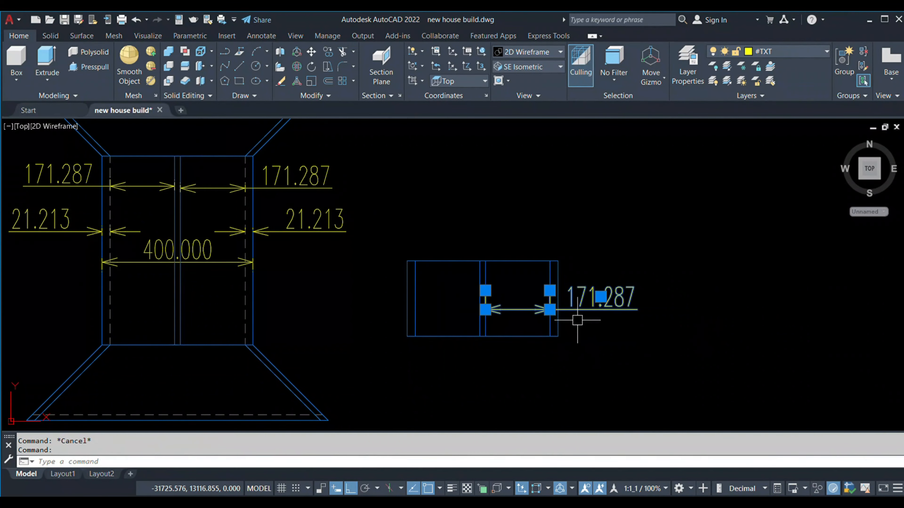
type("e")
key("Return")
- Erase all the linear dimensions from the plan's middle section
left_click(311, 287)
left_click(273, 194)
type("e")
key("Return")
left_click(218, 276)
left_click(202, 228)
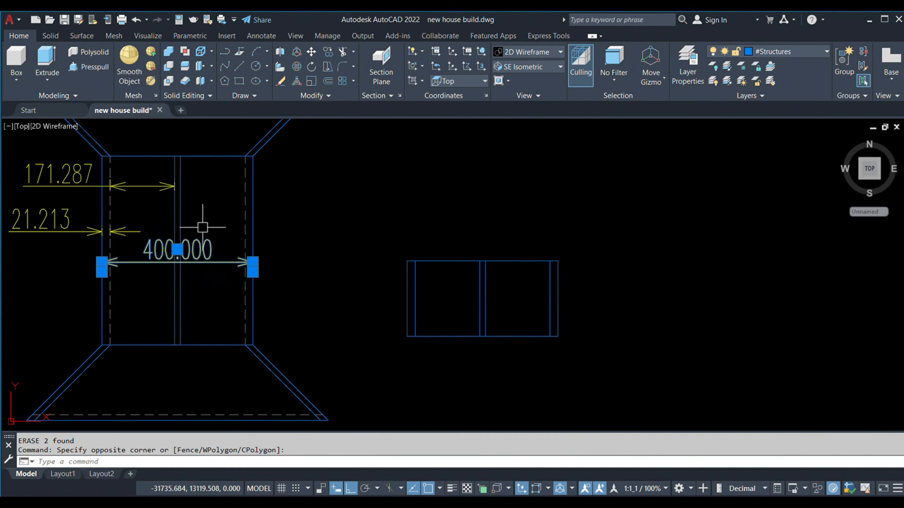
key("space")
left_click(141, 279)
left_click(118, 178)
key("Return")
scroll(434, 284, "up", 2)
- Offset the new rectangle's top and bottom edges inward by .15
left_click(441, 237)
type("o")
key("Return")
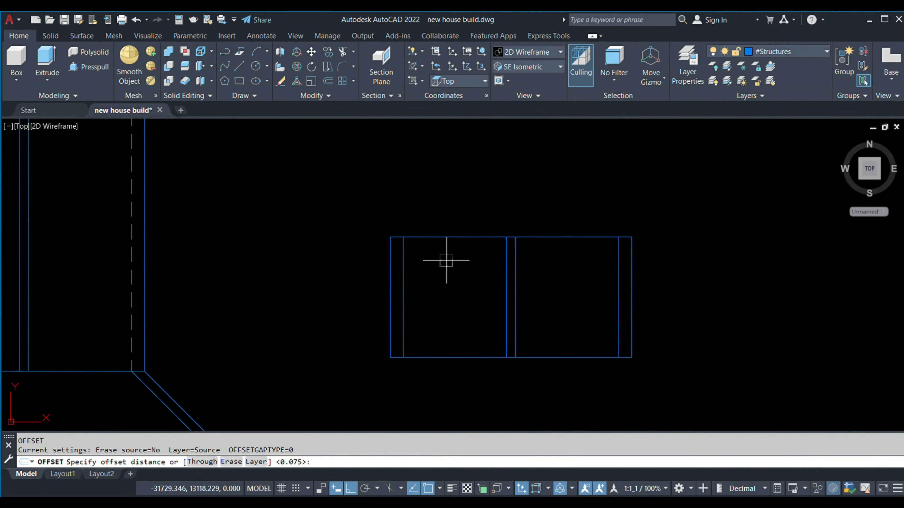
type(".15")
key("Return")
left_click(443, 278)
left_click(448, 358)
left_click(426, 344)
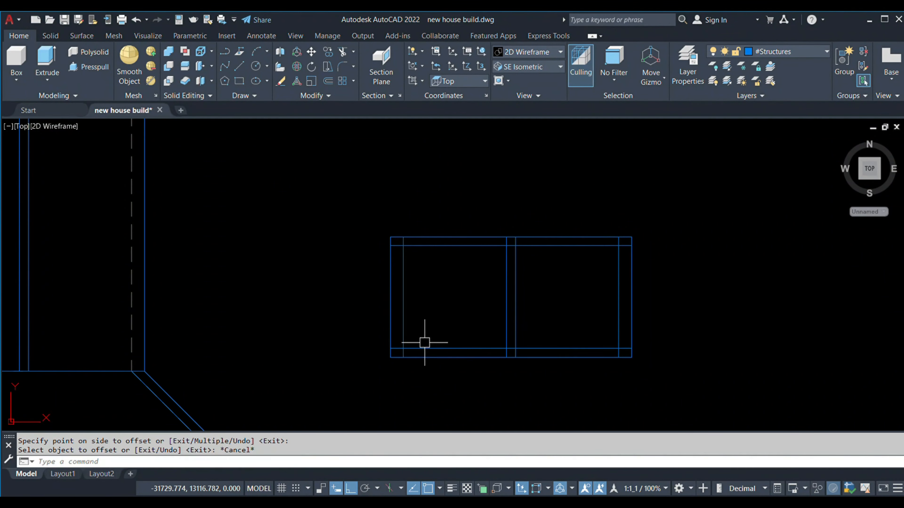
key("Escape")
- Trim the left ends of both inner horizontal lines back to the left inner vertical line
scroll(409, 338, "up", 2)
left_click(402, 318)
type("tr")
key("Return")
scroll(389, 192, "up", 3)
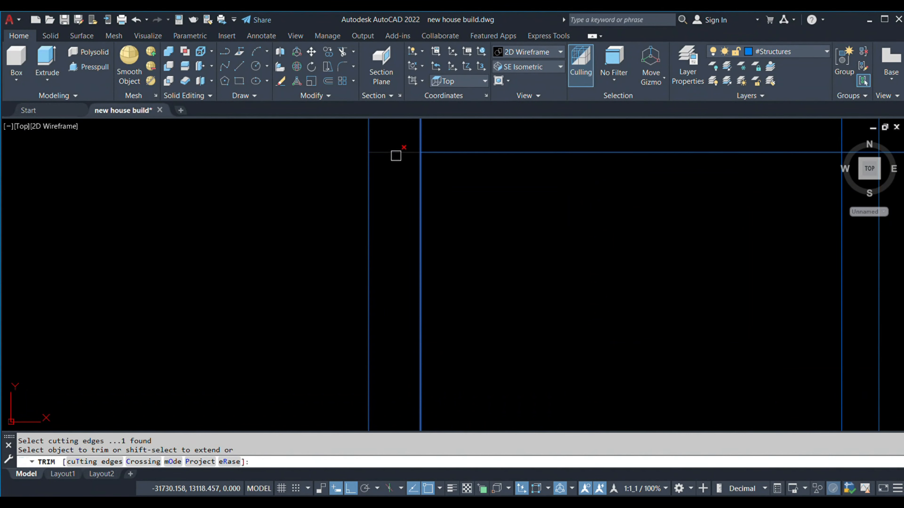
left_click(395, 153)
scroll(396, 210, "down", 3)
scroll(390, 362, "up", 3)
left_click(396, 333)
scroll(396, 333, "down", 4)
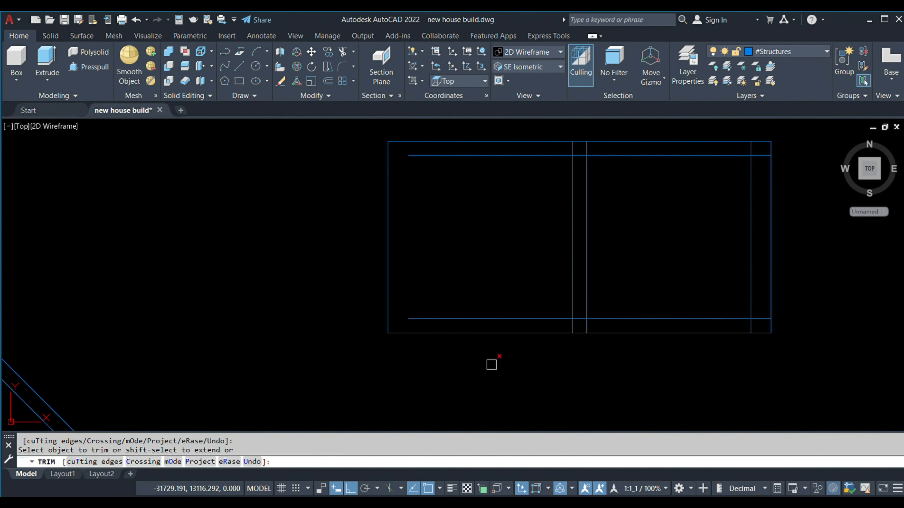
scroll(396, 310, "up", 2)
key("Escape")
- Trim the left inner vertical line's overhangs beyond the upper and lower inner horizontal lines
left_click(463, 334)
scroll(439, 333, "up", 7)
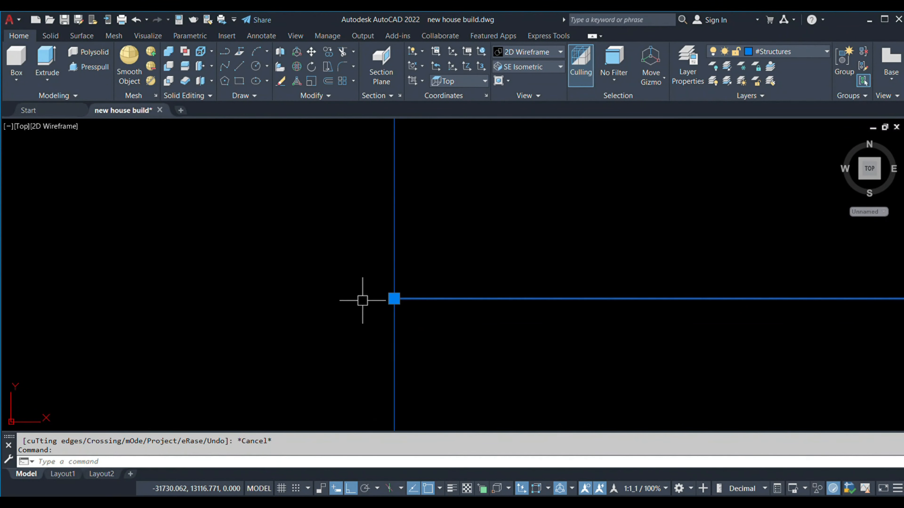
type("tr")
key("Return")
left_click(391, 329)
scroll(391, 328, "down", 6)
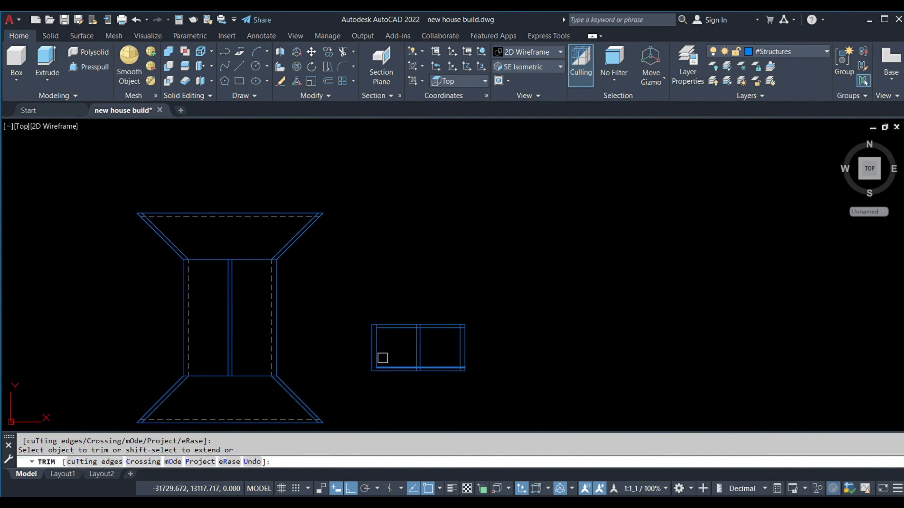
scroll(380, 357, "up", 5)
left_click(350, 382)
scroll(386, 363, "down", 6)
key("Escape")
- Trim the remaining overlaps at the centre lines and right side to leave two separate inner openings in the rectangle
scroll(577, 376, "up", 4)
key("Return")
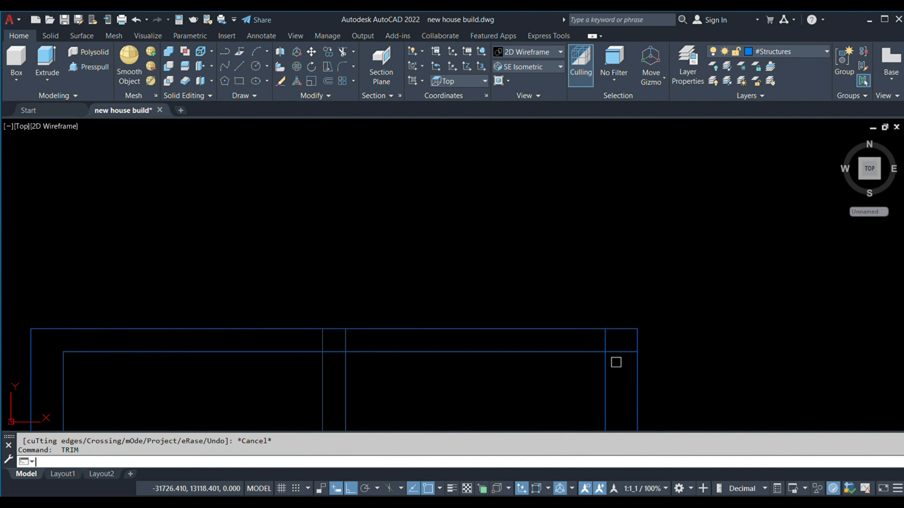
left_click(618, 352)
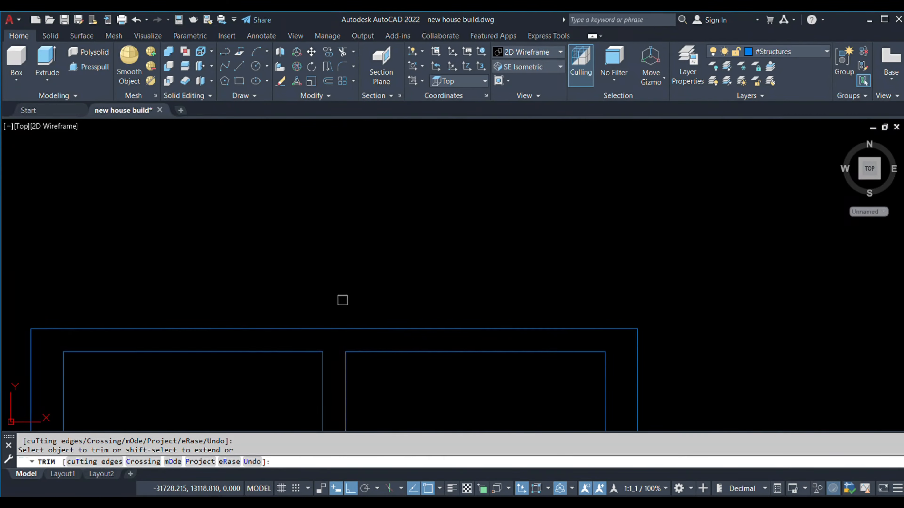
scroll(342, 300, "up", 2)
scroll(334, 406, "down", 2)
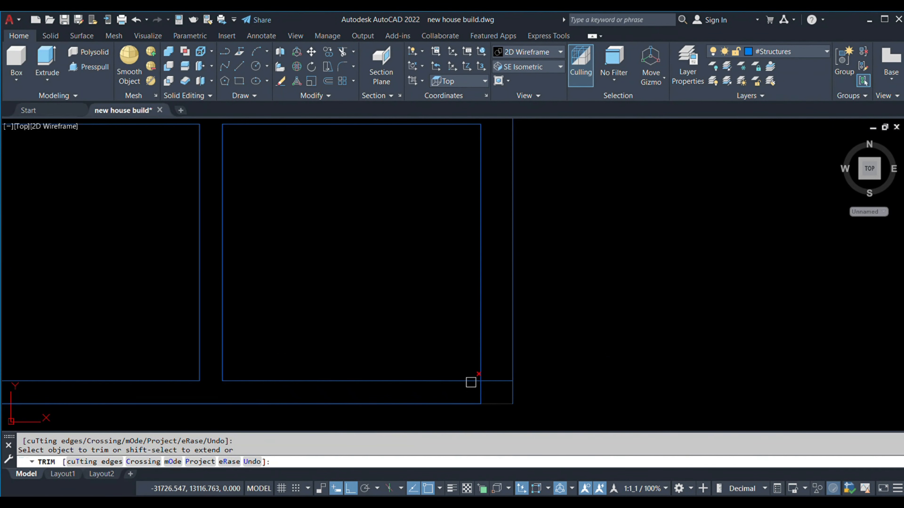
key("Escape")
key("Escape")
scroll(494, 361, "down", 4)
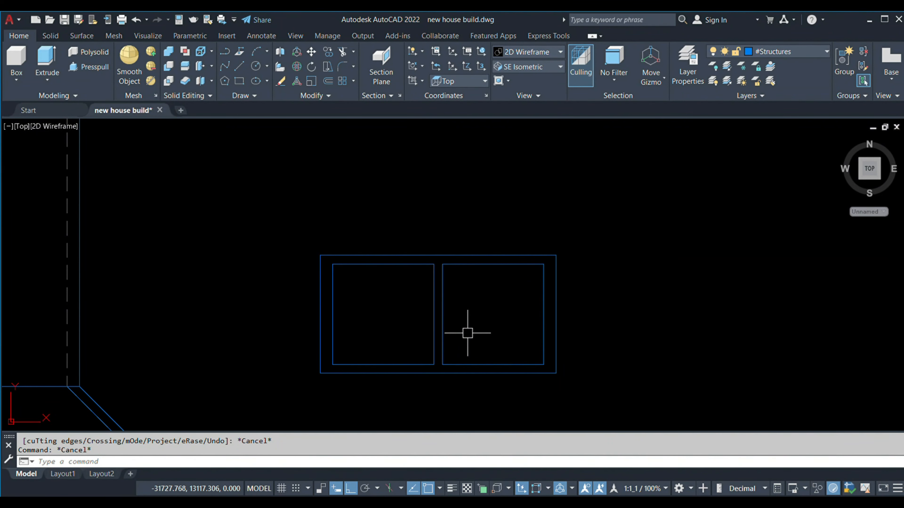
scroll(457, 261, "up", 4)
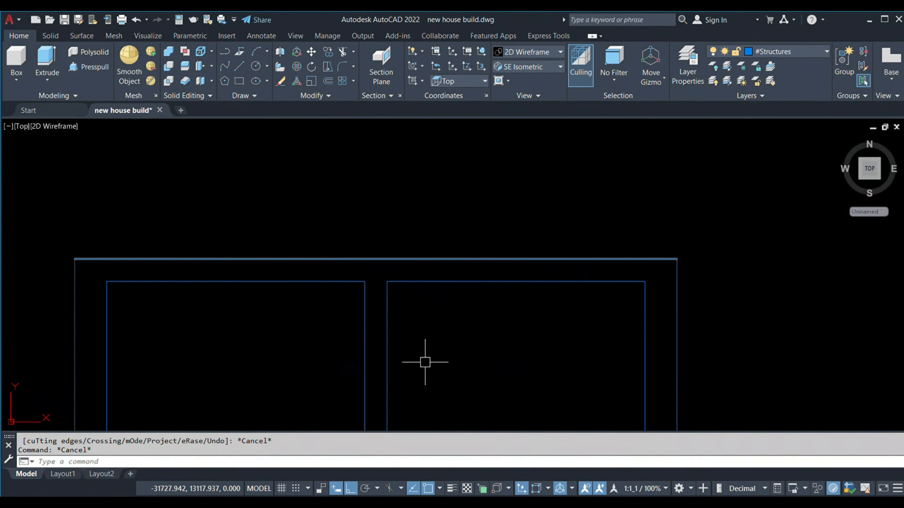
type("f")
key("Return")
key("Escape")
- Draw construction lines from the right opening's upper-left corner, .15 down, .15 right and back up to its top edge
type("l")
key("Return")
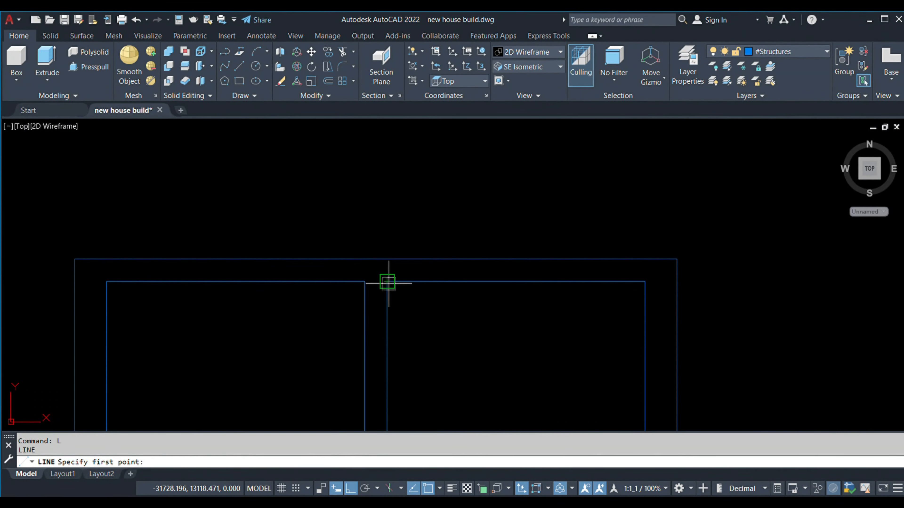
left_click(388, 282)
type(".15")
key("Return")
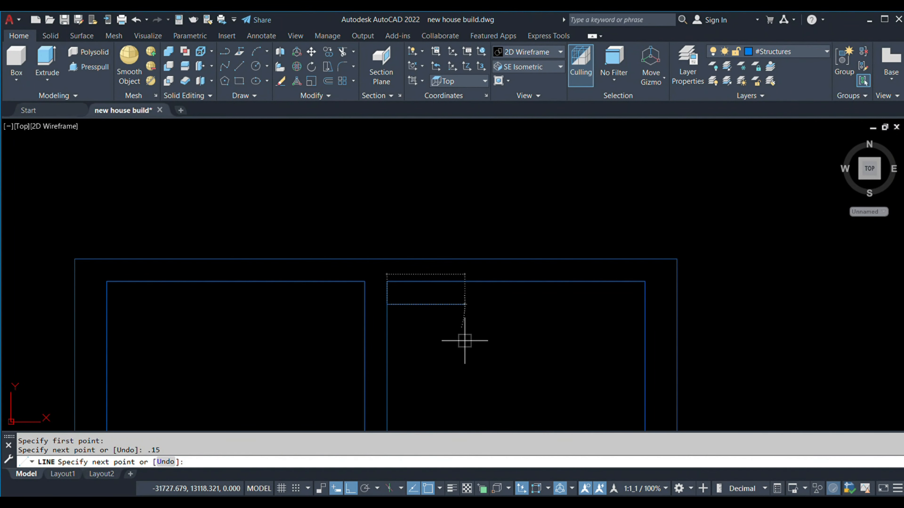
type(".15")
key("Return")
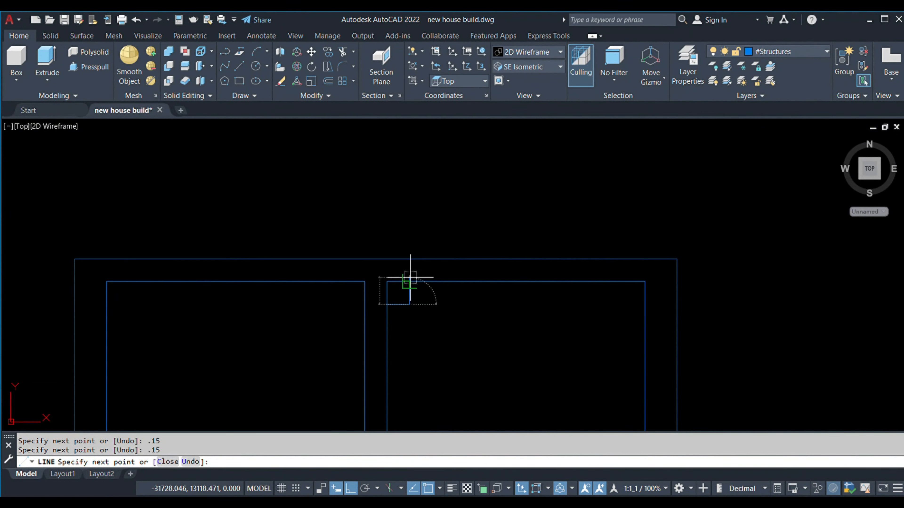
scroll(408, 294, "up", 2)
key("Escape")
- Draw a diagonal line across the construction square, from its lower-left to its upper-right corner
key("Return")
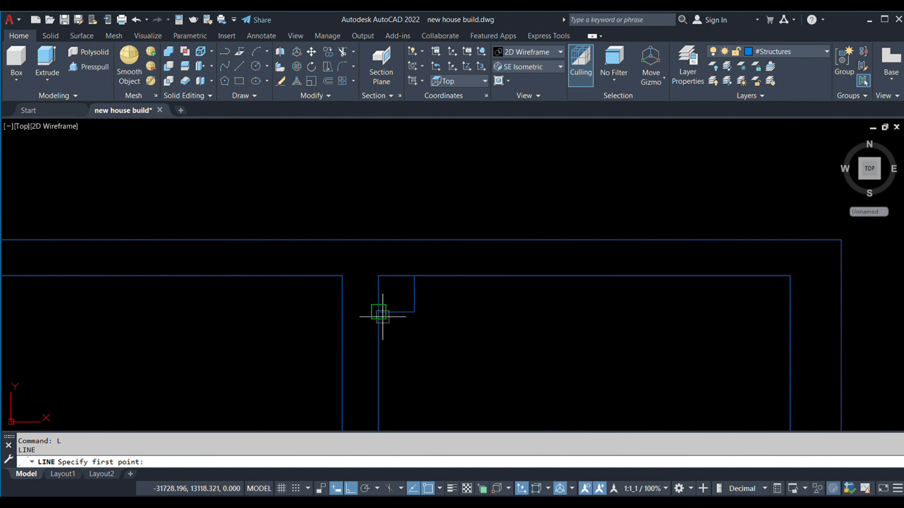
left_click(379, 312)
left_click(409, 278)
key("Escape")
- Trim the right opening's upper-left corner back to the diagonal line
left_click(401, 290)
type("tr")
key("Return")
left_click(392, 276)
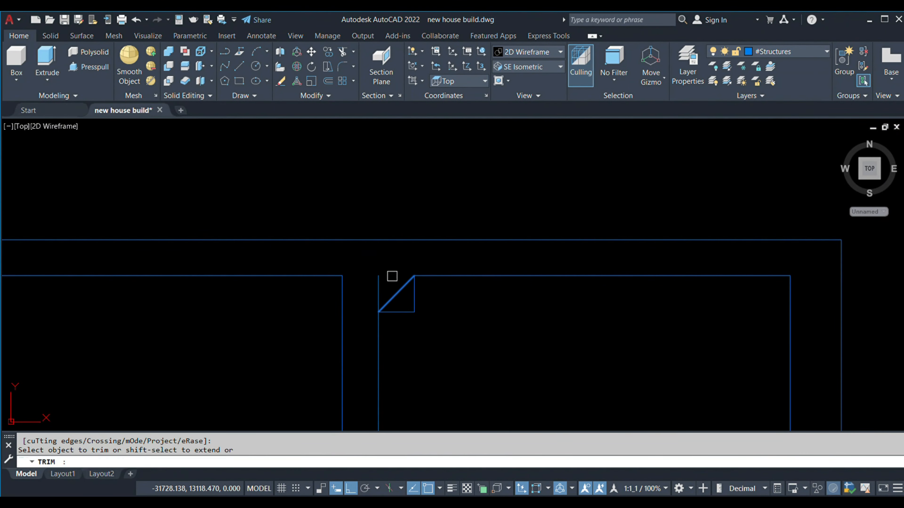
left_click(378, 284)
key("Escape")
- Erase the two leftover construction lines beside the diagonal
left_click(432, 346)
left_click(410, 307)
type("e")
key("Return")
scroll(413, 343, "down", 4)
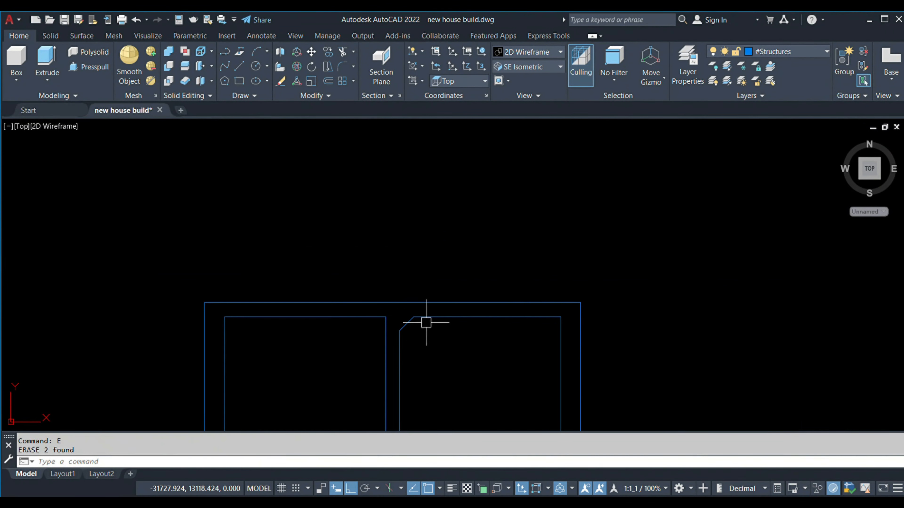
- Mirror the diagonal corner line about the right opening's vertical midline, keeping the original
type("mi")
key("Return")
middle_click_drag(476, 334, 464, 238)
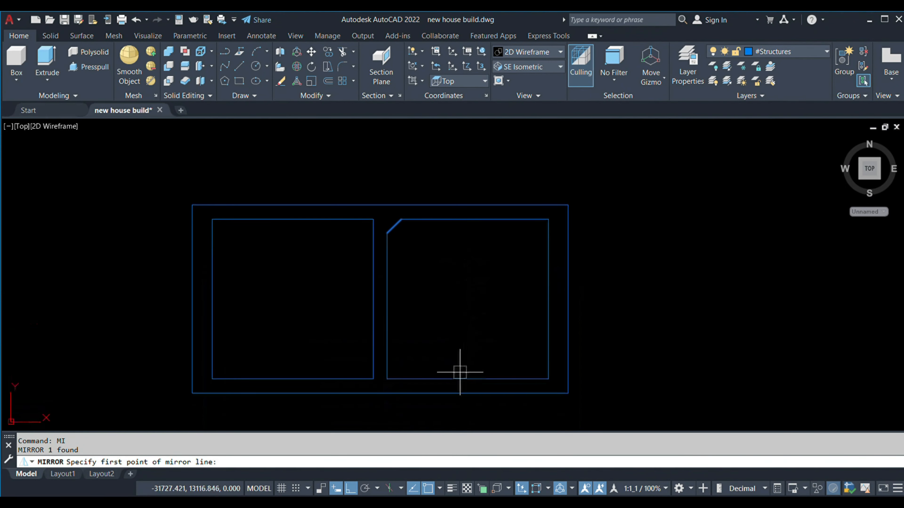
left_click(464, 377)
left_click(473, 308)
type("n")
key("Return")
- Trim the right opening's upper-right corner back to the mirrored diagonal
left_click(540, 230)
type("tr")
key("Return")
scroll(551, 216, "up", 4)
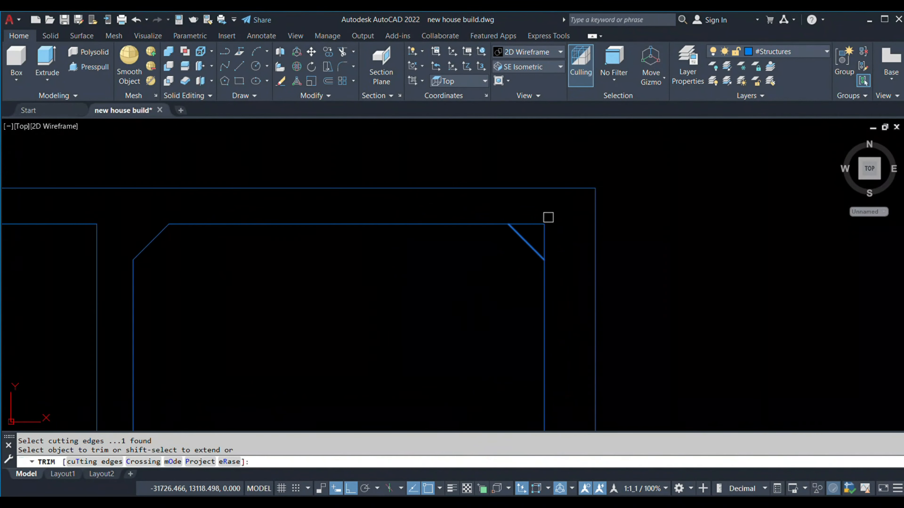
left_click(535, 225)
left_click(543, 231)
key("Escape")
left_click(525, 243)
left_click(152, 242)
type("mi")
key("Return")
scroll(283, 303, "down", 4)
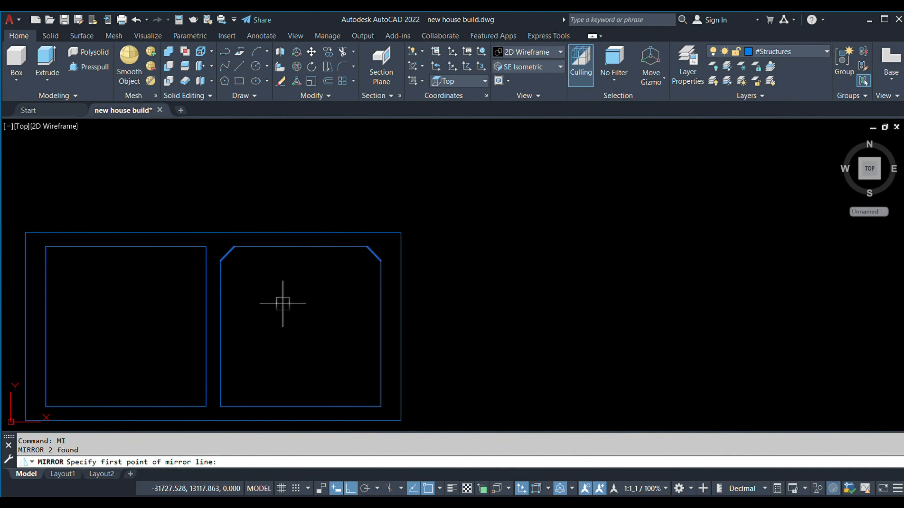
left_click(207, 324)
left_click(286, 300)
key("Escape")
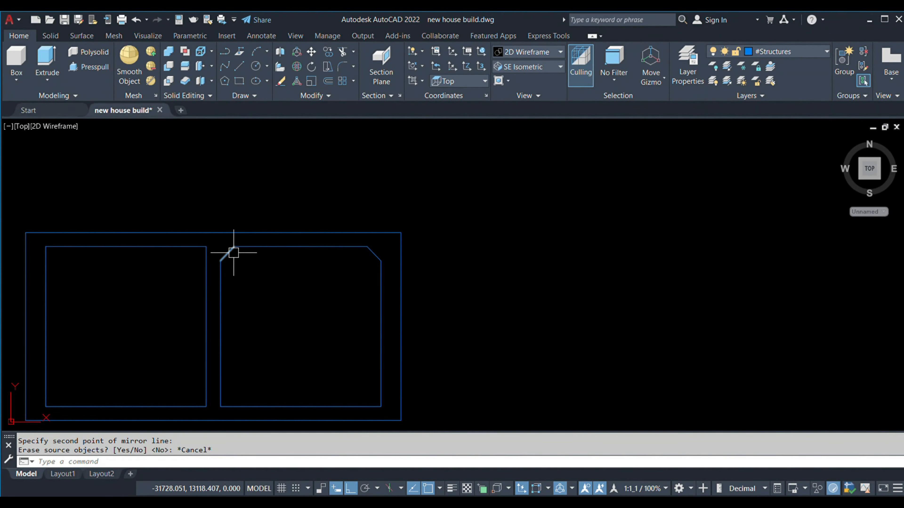
- Mirror both upper diagonals about the right opening's horizontal midline to its lower corners, keeping the originals
left_click(234, 252)
left_click(374, 253)
type("mi")
key("Return")
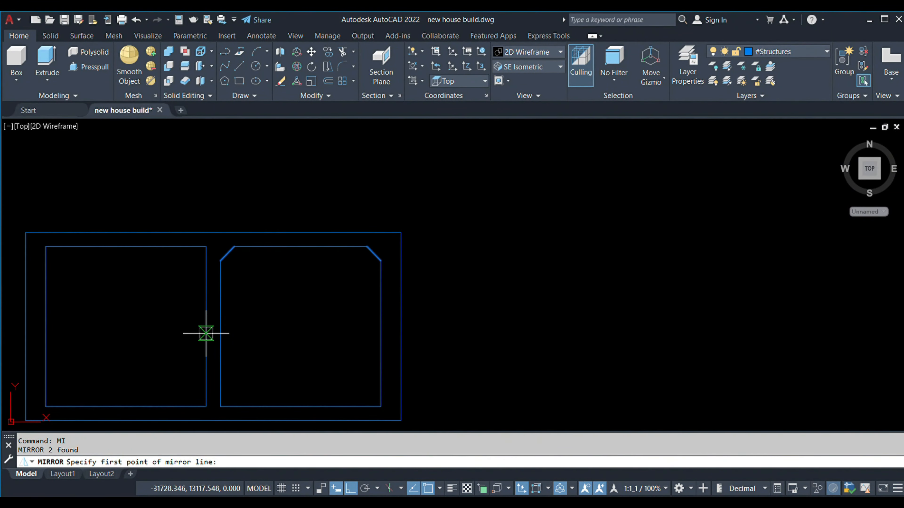
left_click(206, 333)
left_click(215, 327)
type("n")
key("Return")
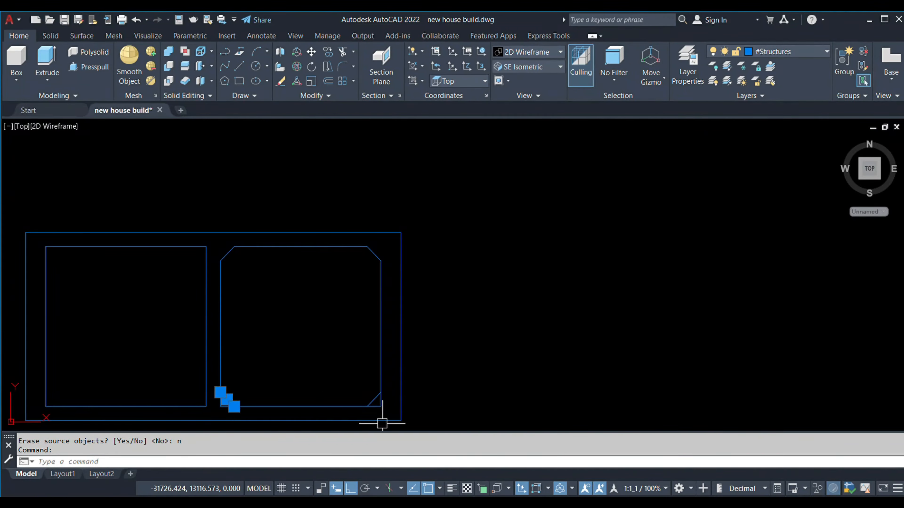
- Trim the right opening's two lower corners back to the mirrored diagonals
scroll(381, 423, "up", 2)
left_click(343, 395)
type("tr")
key("Return")
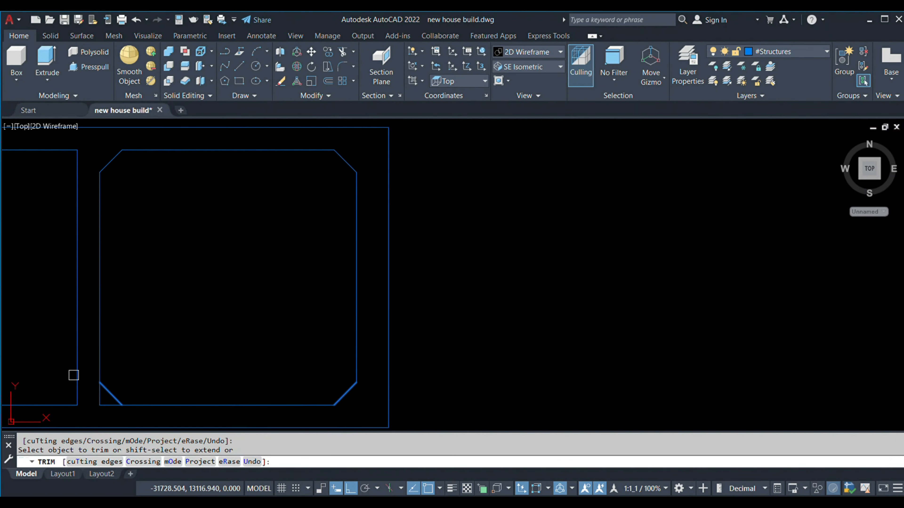
left_click(102, 404)
key("Escape")
- Join all edges of the chamfered right opening into one closed polyline
scroll(135, 374, "down", 4)
scroll(220, 387, "up", 4)
scroll(211, 344, "down", 6)
left_click(210, 350)
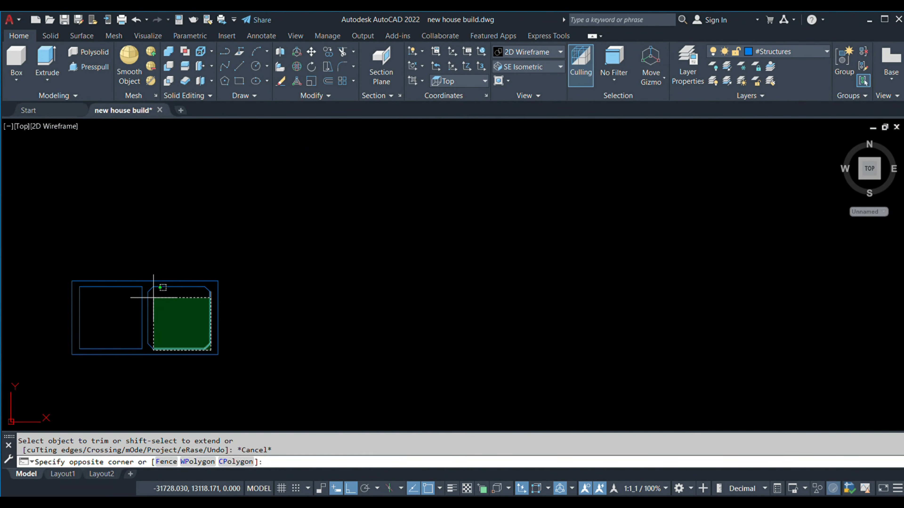
left_click(146, 286)
scroll(180, 288, "up", 5)
scroll(210, 286, "down", 3)
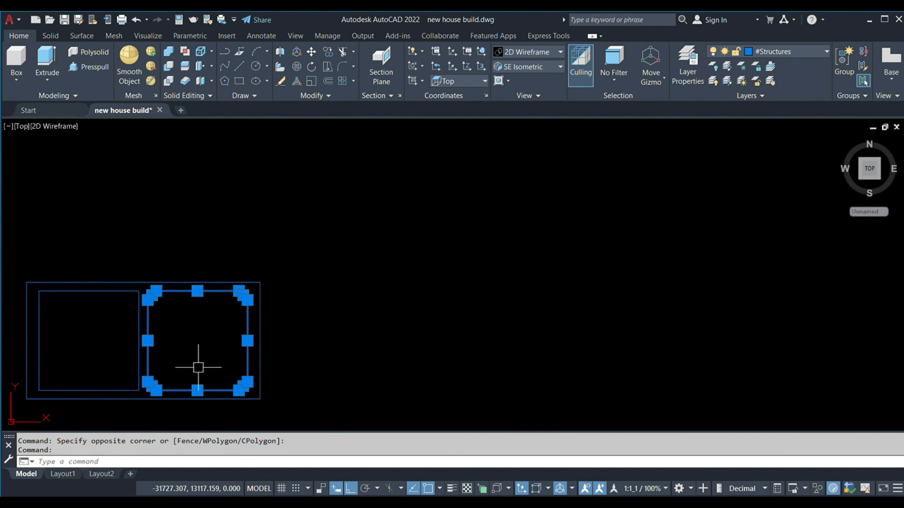
type("j")
key("Return")
- Mirror the chamfered opening about the outer rectangle's vertical midline, keeping the original
left_click(245, 343)
type("mi")
key("Return")
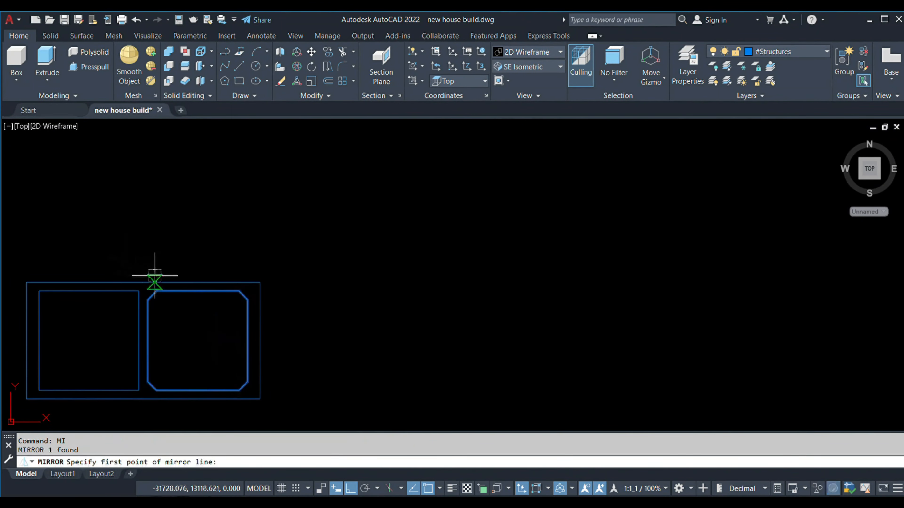
left_click(146, 278)
left_click(135, 317)
type("n")
key("Return")
- Erase the four lines of the old square-cornered left opening
scroll(125, 300, "up", 6)
left_click(170, 274)
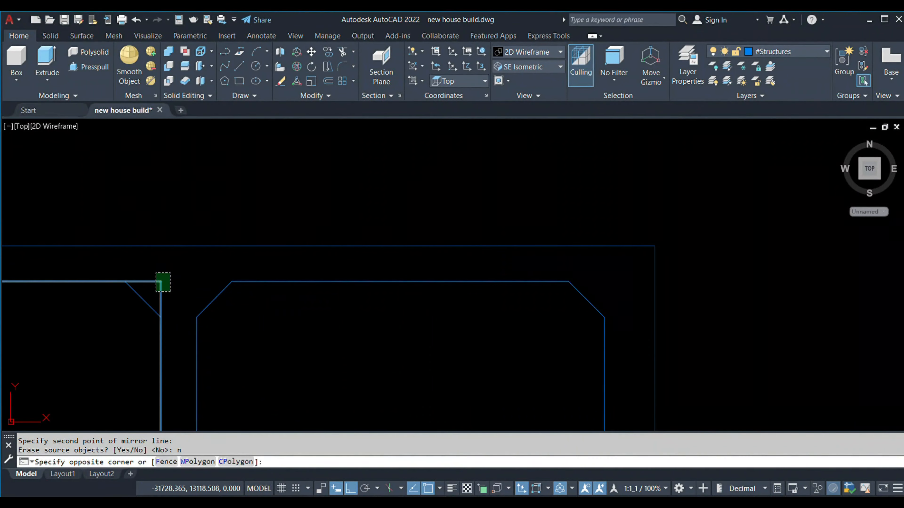
left_click(156, 292)
scroll(156, 289, "down", 6)
scroll(81, 304, "up", 6)
left_click(105, 337)
left_click(89, 324)
type("e")
key("Return")
scroll(128, 361, "down", 8)
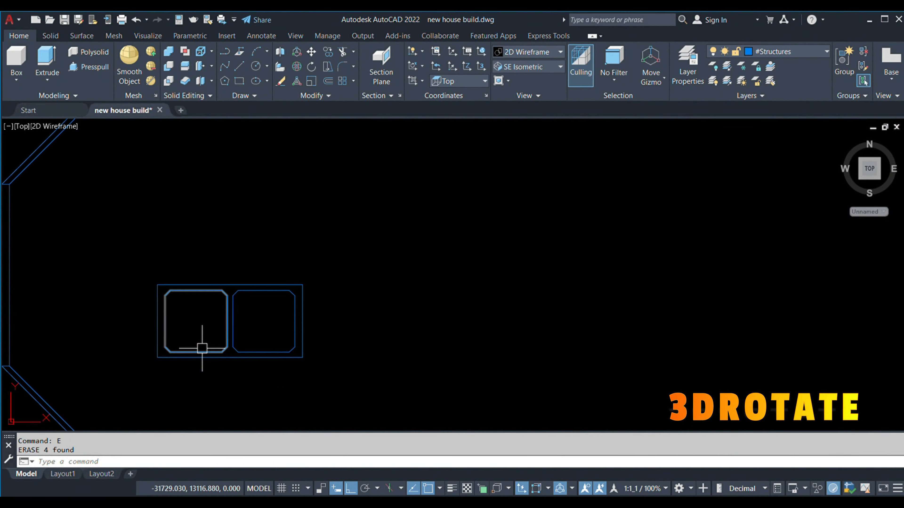
- Rotate the outer rectangle and both openings in 3D about the X axis so they stand upright
scroll(210, 358, "down", 5)
scroll(235, 395, "up", 2)
middle_click_drag(237, 398, 248, 338)
middle_click_drag(249, 338, 391, 363, "shift")
scroll(233, 287, "up", 5)
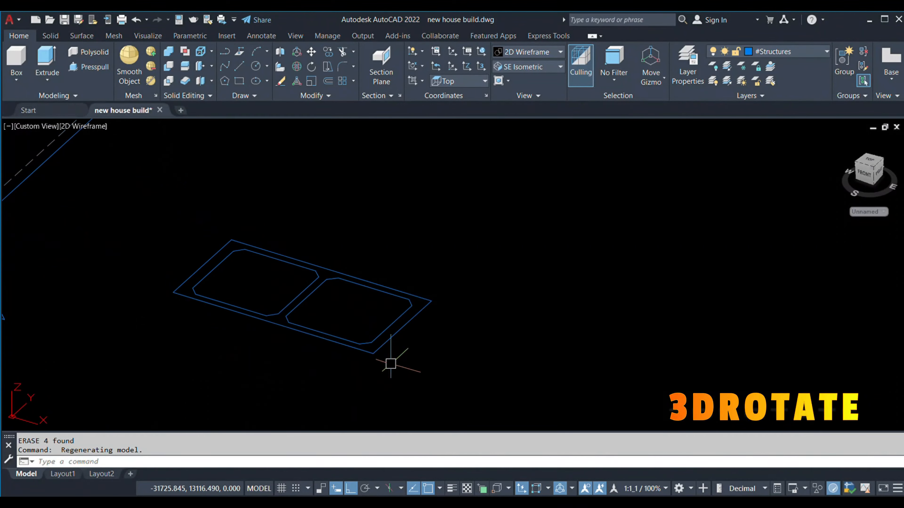
left_click(427, 375)
left_click(183, 238)
key("Return")
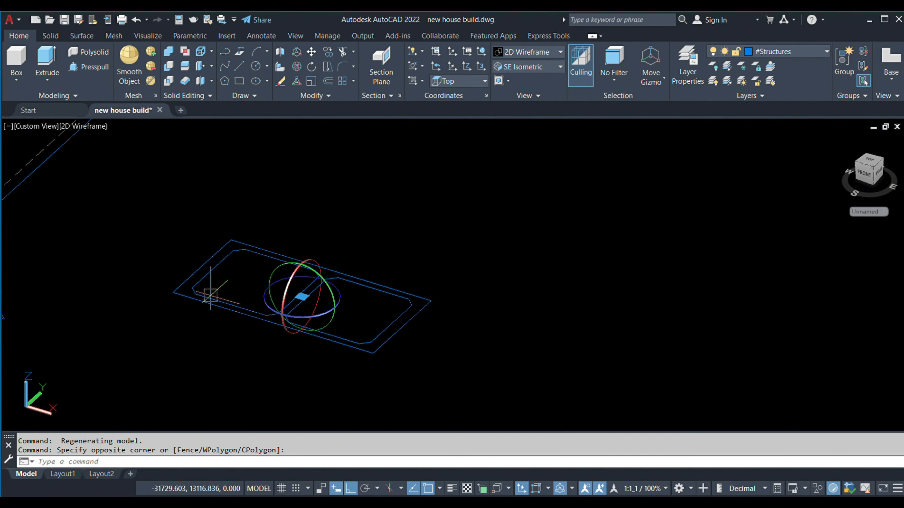
left_click(284, 300)
left_click(307, 246)
- Move the upright view by its lower-right corner onto the front-right corner of the plan's central section
left_click(452, 396)
left_click(181, 203)
type("M")
key("Return")
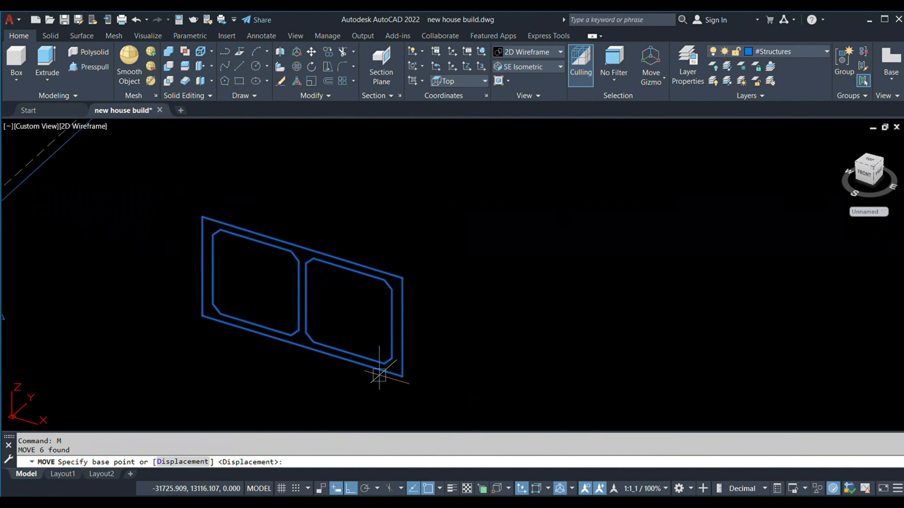
left_click(400, 377)
scroll(344, 289, "up", 5)
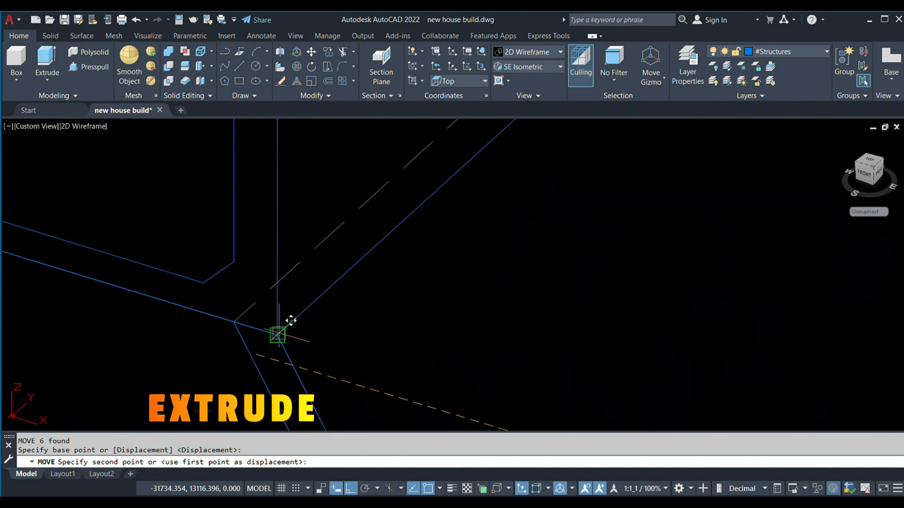
scroll(300, 305, "down", 5)
key("Escape")
left_click(298, 238)
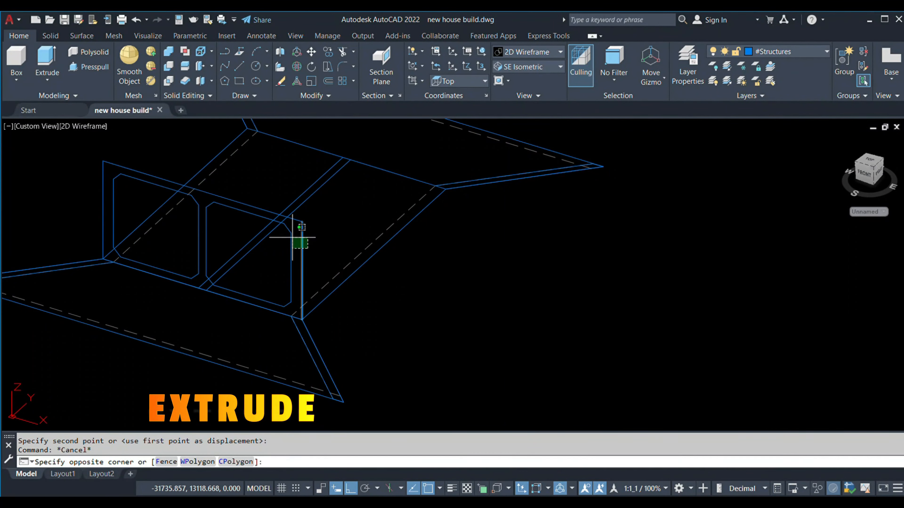
left_click(175, 203)
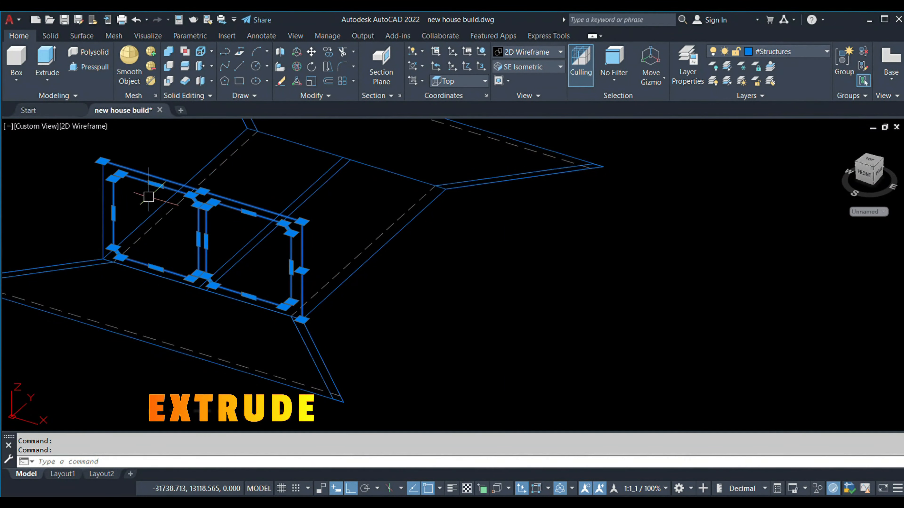
key("Escape")
- Join the four edges of the upright outer rectangle into one closed polyline
left_click(105, 181)
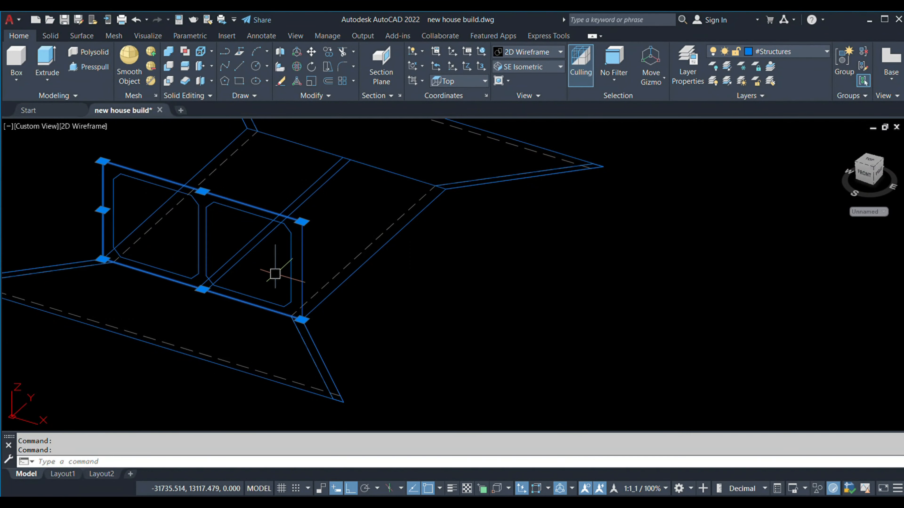
left_click(302, 259)
type("j")
key("Return")
- Extrude the outer rectangle and both chamfered openings back to the rear edge of the plan's central section
left_click(301, 254)
left_click(291, 251)
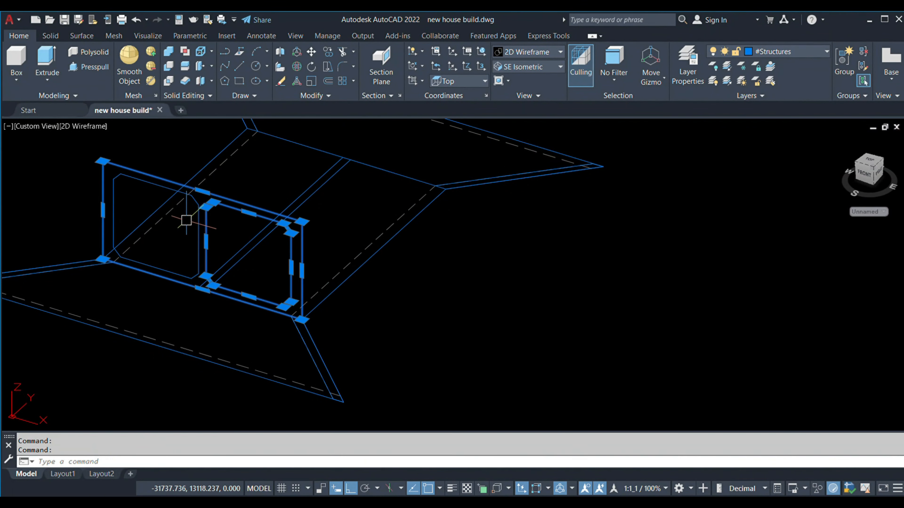
left_click(194, 198)
type("ext")
key("Return")
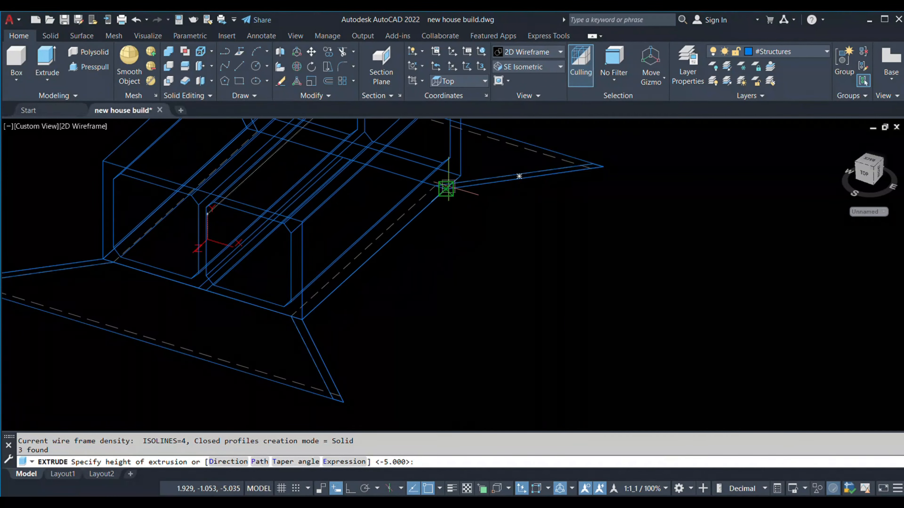
scroll(446, 189, "up", 5)
key("Return")
scroll(438, 195, "down", 8)
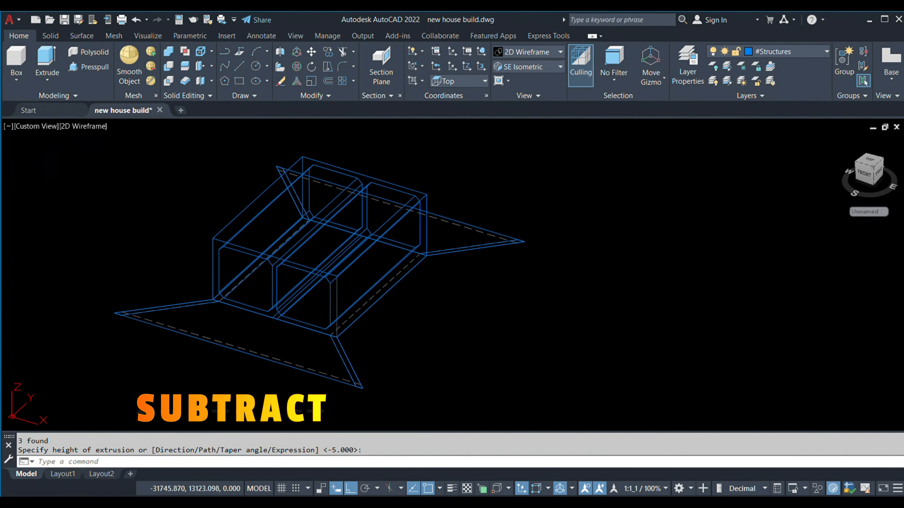
- Switch the visual style to Realistic
left_click(83, 127)
left_click(103, 189)
scroll(402, 353, "up", 2)
scroll(402, 353, "down", 3)
middle_click_drag(402, 353, 319, 258, "shift")
- Subtract the two chamfered inner solids from the outer block
left_click(314, 281)
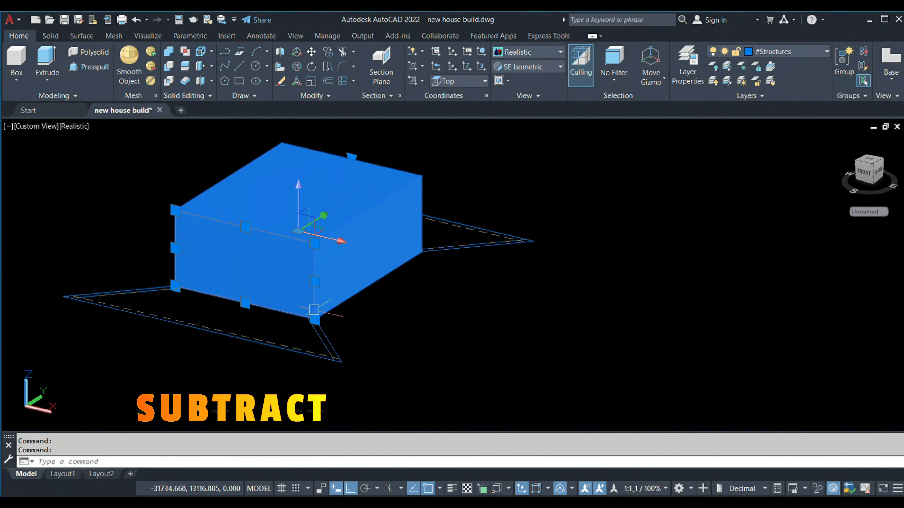
type("su")
key("Return")
left_click(314, 296)
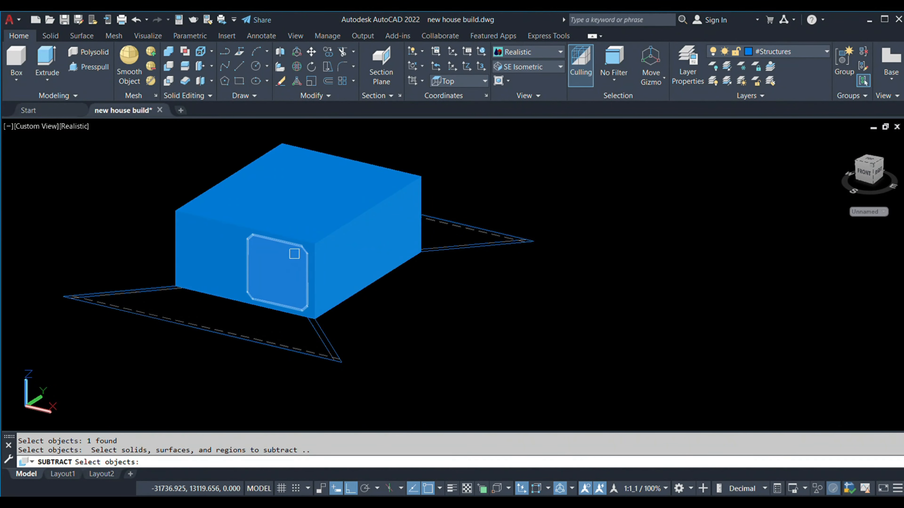
key("Return")
middle_click_drag(246, 309, 292, 266, "shift")
key("Escape")
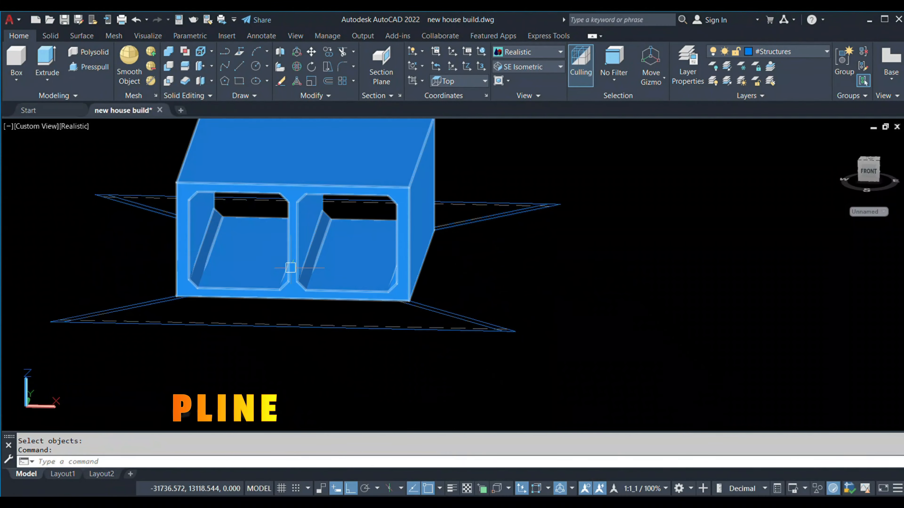
scroll(161, 299, "up", 3)
scroll(133, 285, "down", 2)
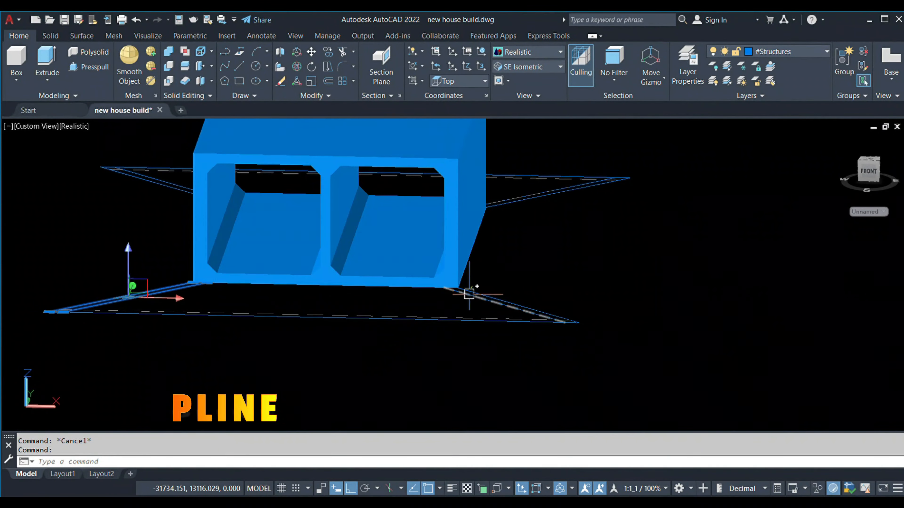
scroll(468, 295, "up", 5)
scroll(421, 284, "down", 3)
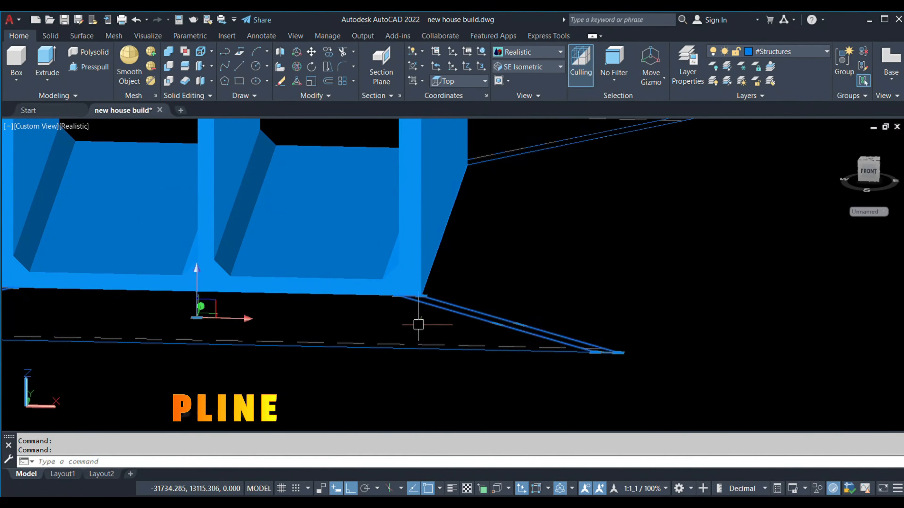
key("Escape")
key("Escape")
- Extrude the front-left wing wall outline up to the top edge of the box
scroll(418, 324, "down", 5)
scroll(210, 308, "up", 5)
type("ext")
key("Return")
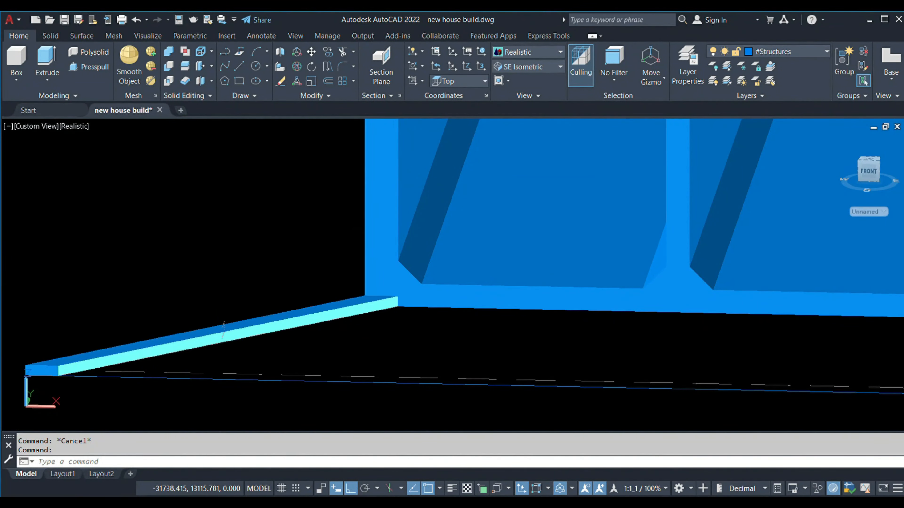
scroll(353, 308, "down", 5)
scroll(356, 241, "up", 6)
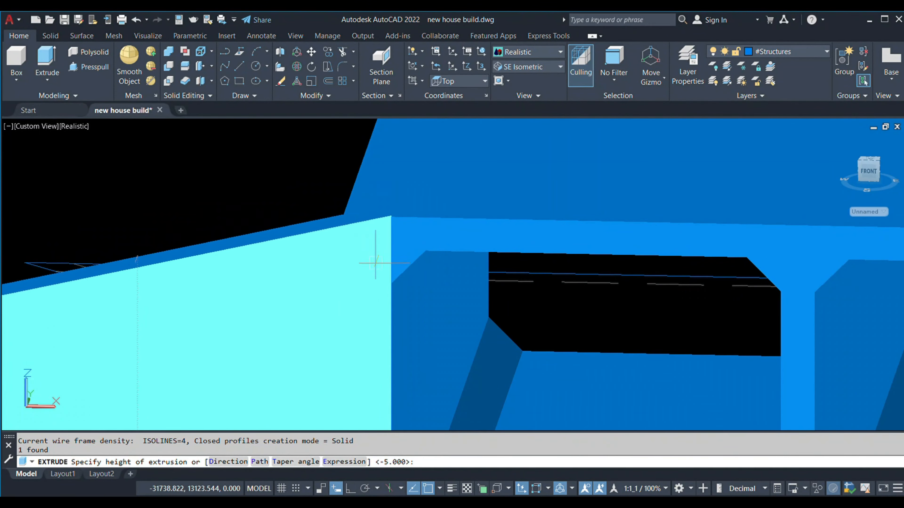
key("Escape")
- Move the extruded front-left wing wall sideways, clear of the box and the plan outline
scroll(310, 308, "down", 5)
scroll(310, 308, "down", 2)
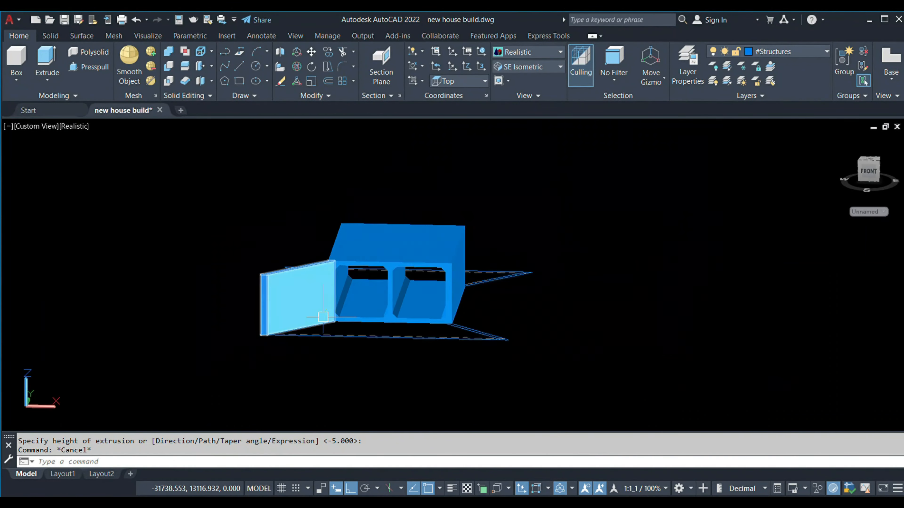
middle_click_drag(434, 285, 342, 355, "shift")
scroll(344, 355, "up", 4)
scroll(383, 346, "down", 2)
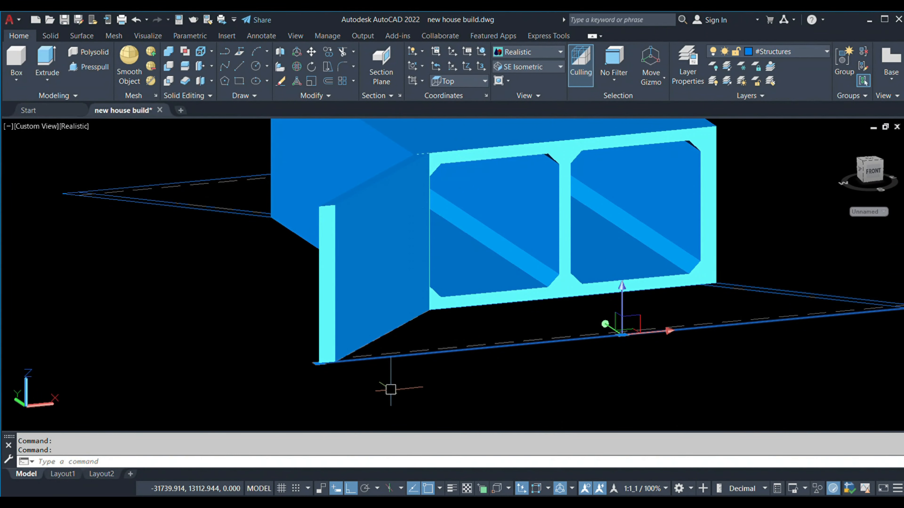
scroll(394, 385, "down", 3)
left_click(388, 339)
type("M")
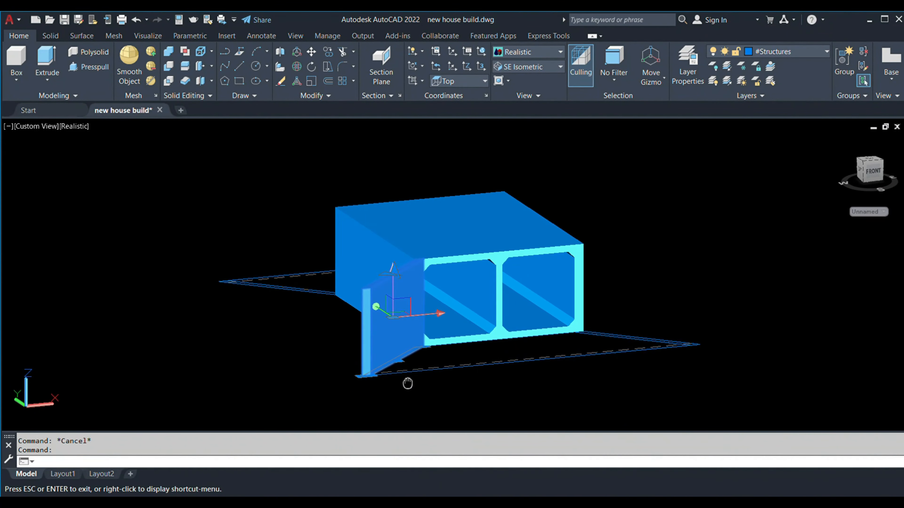
key("Return")
left_click(481, 369)
left_click(241, 370)
key("Escape")
- Erase the dashed grid outline inside the front flared area
scroll(419, 360, "up", 4)
middle_click_drag(419, 359, 335, 339)
scroll(341, 404, "down", 2)
scroll(331, 344, "up", 2)
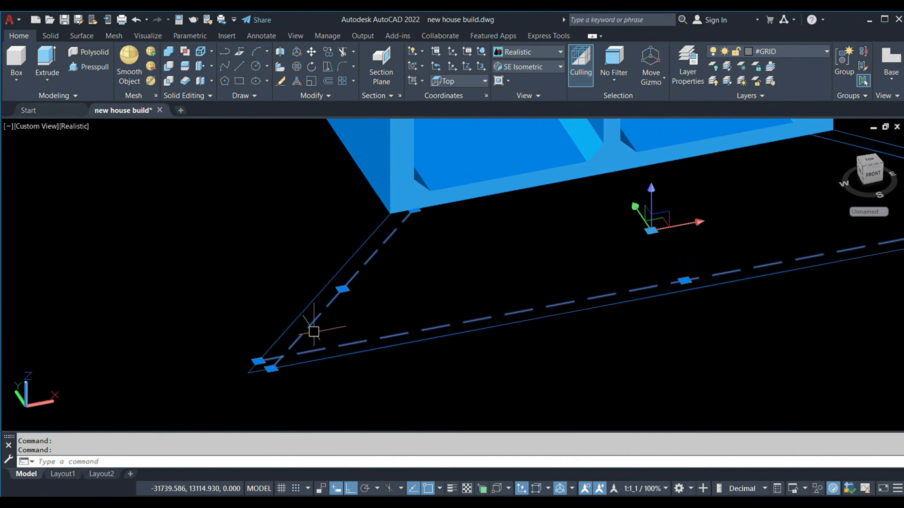
key("Delete")
scroll(423, 369, "down", 3)
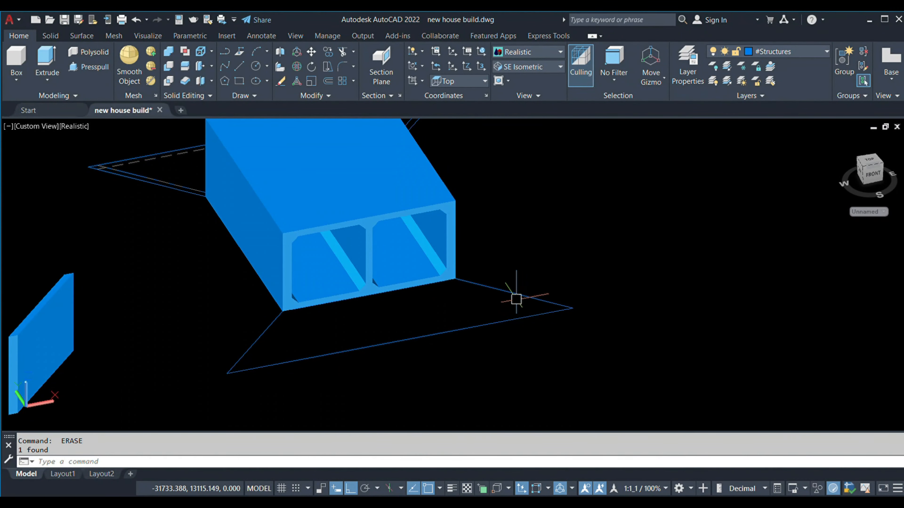
- Create a boundary polyline from the enclosed flared area in front of the box
scroll(307, 325, "up", 2)
type("bo")
key("Return")
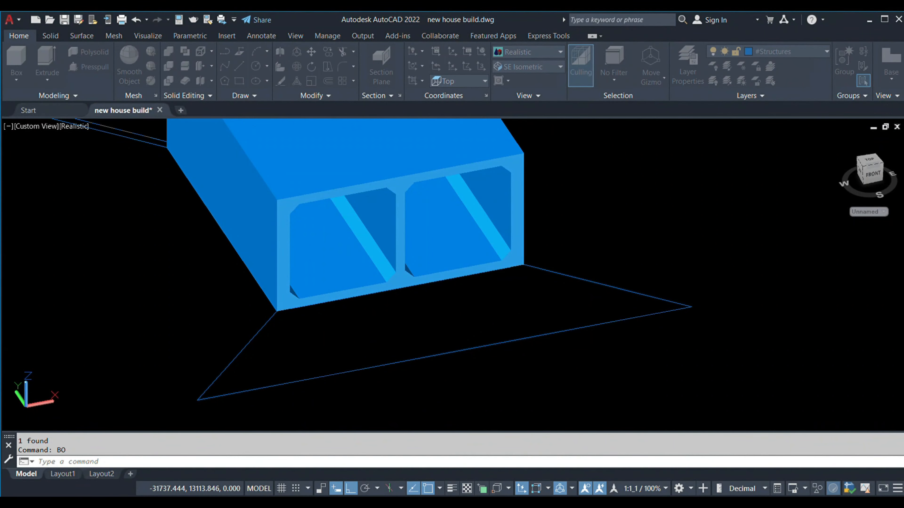
key("Return")
left_click(389, 340)
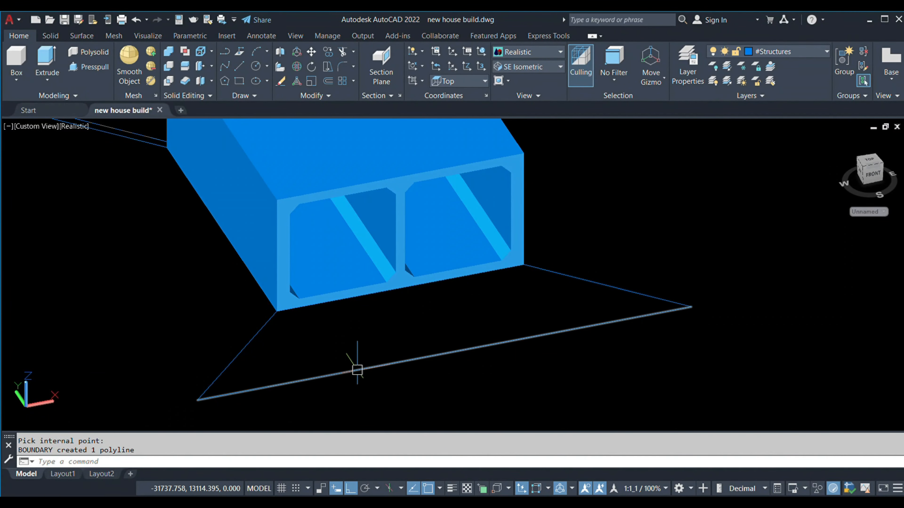
left_click(358, 371)
scroll(252, 403, "up", 2)
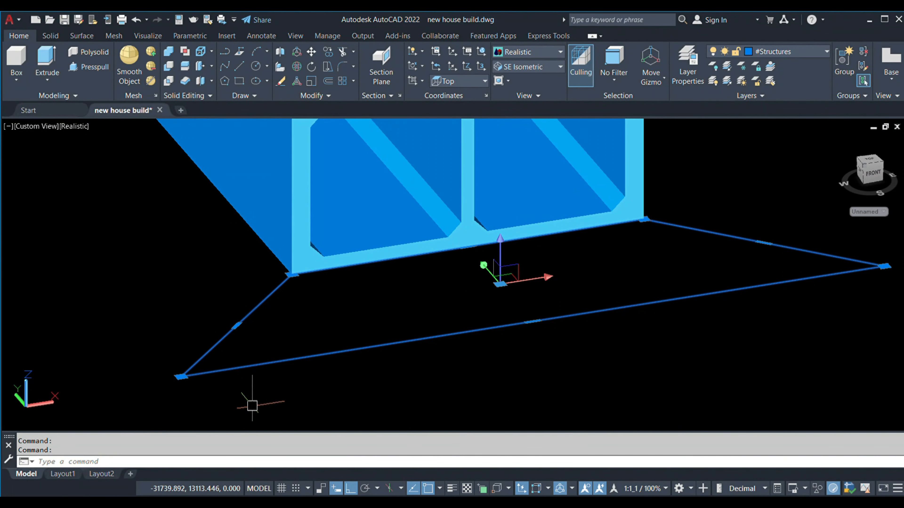
key("Escape")
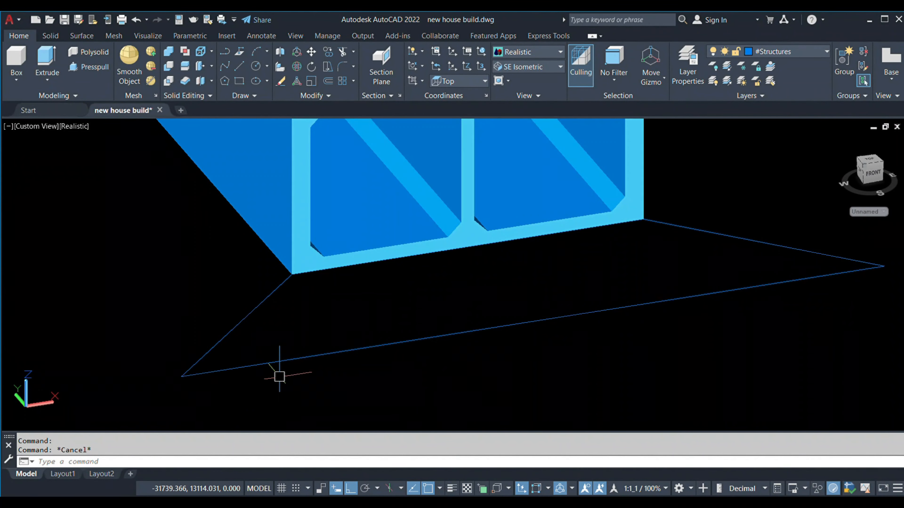
- Draw a line along the flared area's front edge between its two outer corners
scroll(279, 376, "down", 3)
type("L")
key("Return")
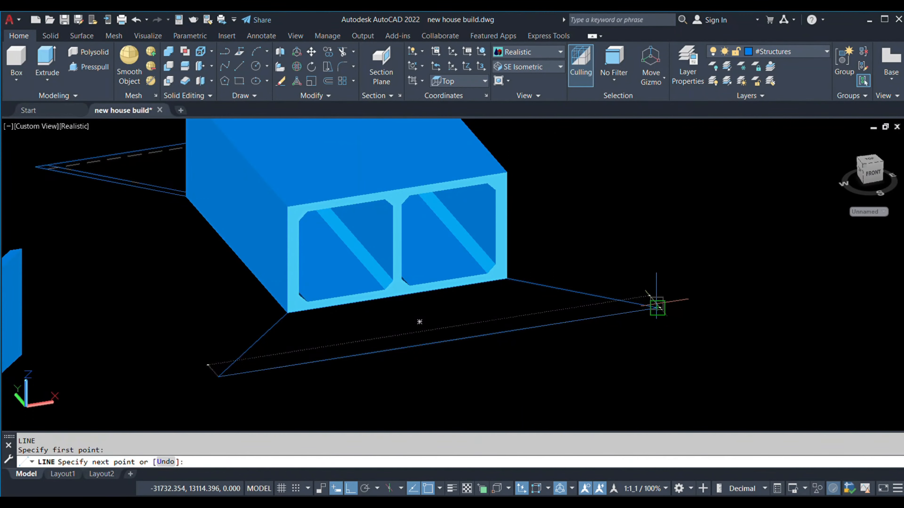
left_click(657, 307)
scroll(657, 307, "up", 2)
key("Escape")
- Move the line along the flared area's front edge 0.15 inward, towards the box
scroll(615, 309, "down", 3)
left_click(296, 332)
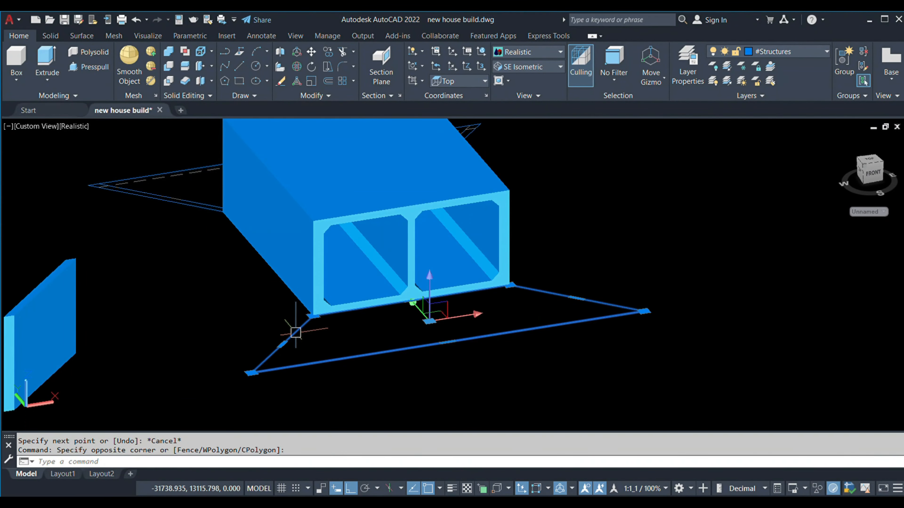
scroll(284, 359, "up", 2)
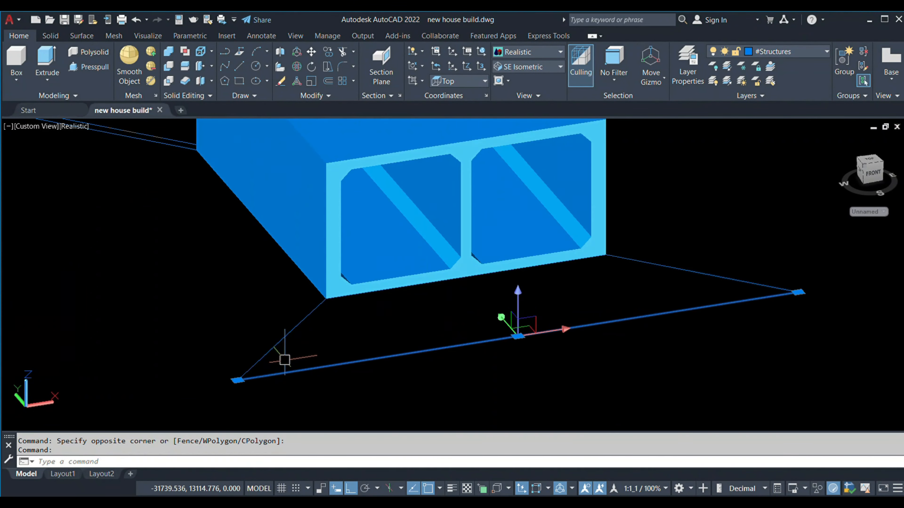
type("m")
key("Return")
left_click(325, 356)
type(".15")
key("Return")
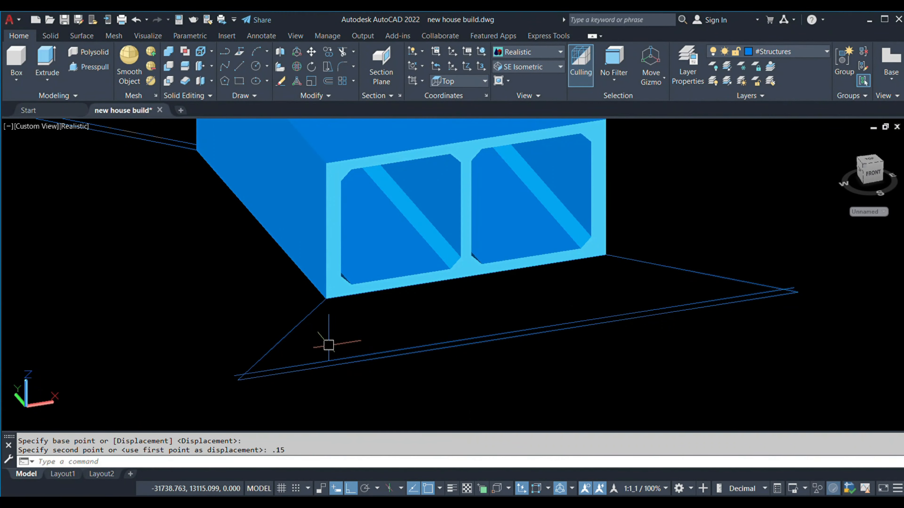
- Draw a closed polyline around the narrow strip between the flared area's front edge and the line offset inside it
scroll(253, 400, "up", 2)
mouse_move(254, 400)
middle_mouse_down()
mouse_move(216, 386)
mouse_move(229, 388)
mouse_move(230, 400)
middle_mouse_up()
scroll(204, 379, "down", 5)
type("pl")
key("Return")
middle_click_drag(244, 390, 256, 301)
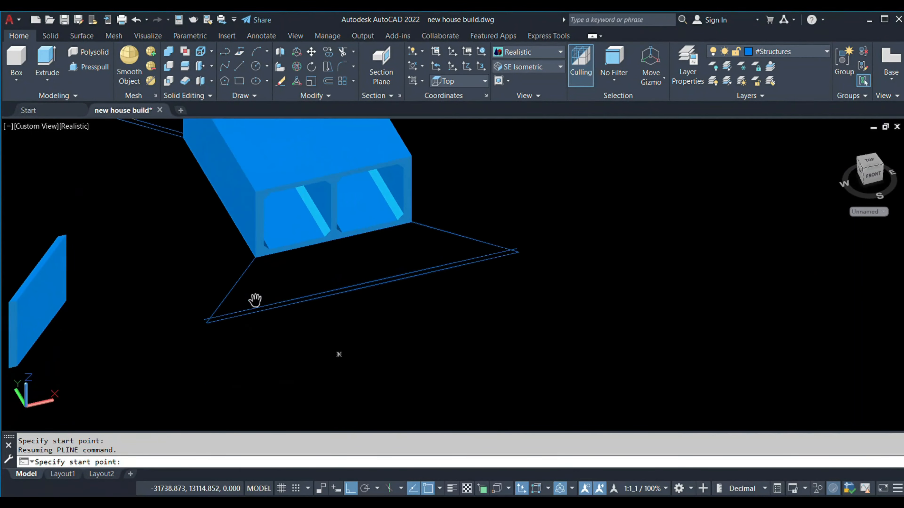
scroll(214, 320, "up", 5)
left_click(160, 326)
scroll(160, 326, "down", 5)
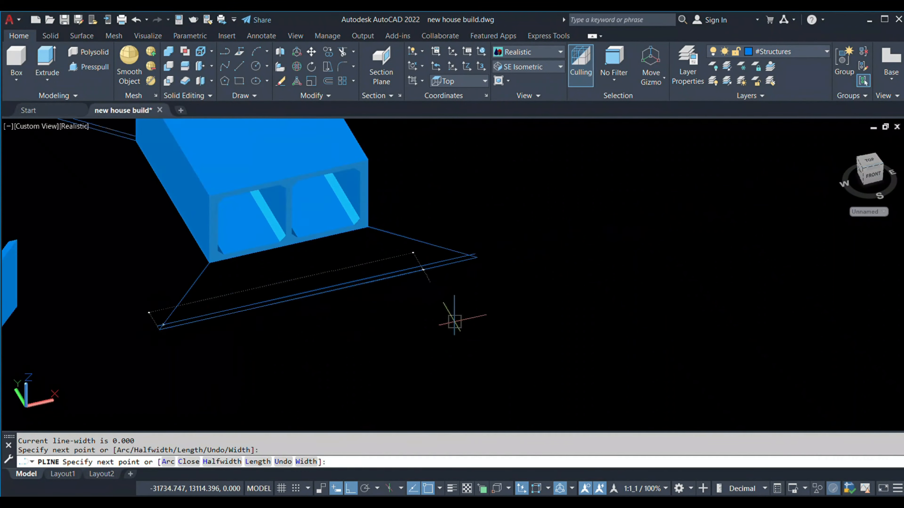
scroll(493, 280, "up", 4)
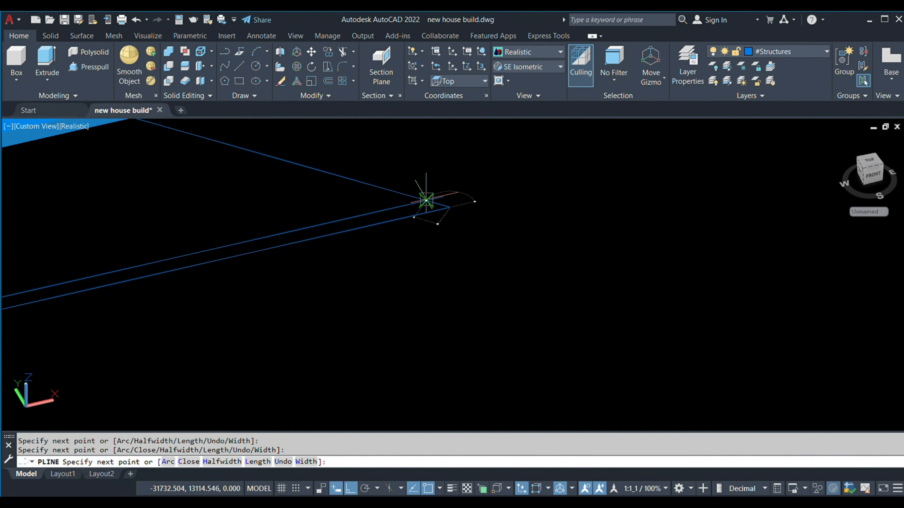
left_click(426, 200)
scroll(426, 200, "down", 5)
scroll(100, 291, "up", 4)
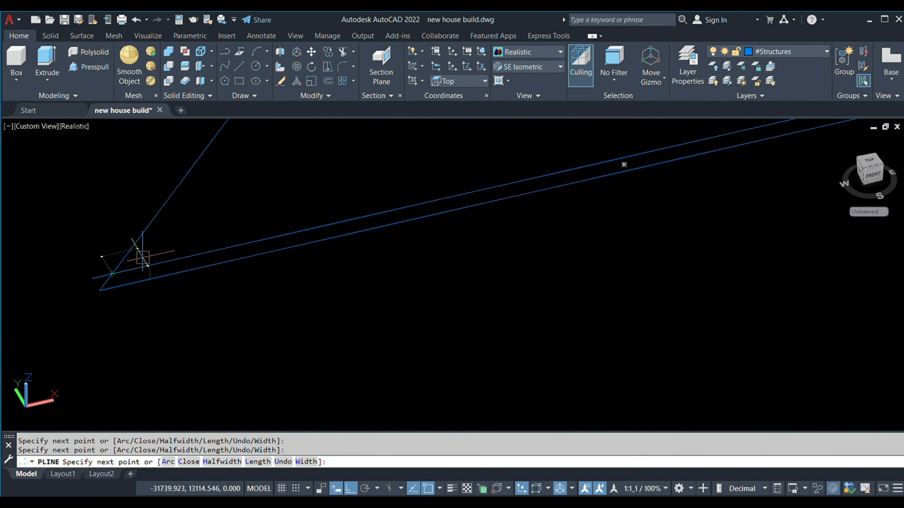
key("Return")
- Erase the helper line that marks the inner edge of the front strip
left_click(101, 275)
type("e")
key("Return")
- Extrude the narrow front strip 0.6 downward as the slab's edge beam
scroll(171, 317, "down", 3)
middle_click_drag(335, 212, 345, 180, "shift")
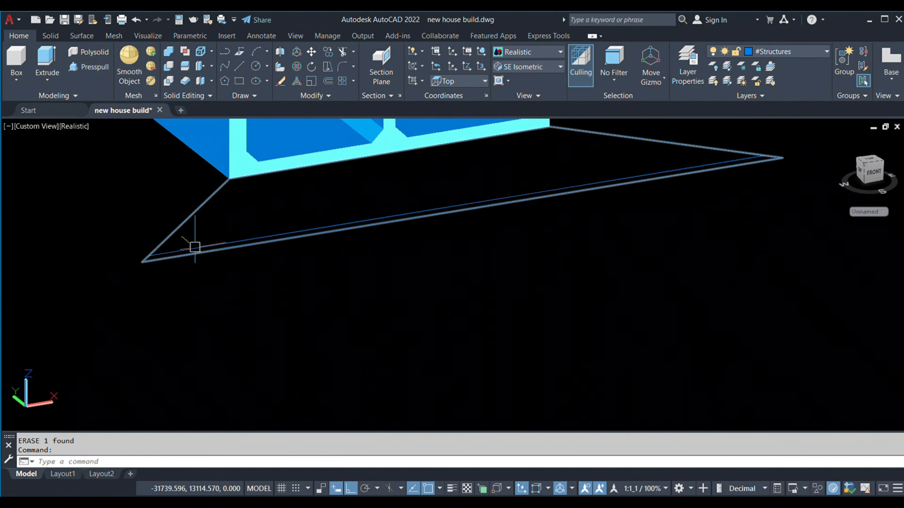
left_click(195, 247)
type("ext")
key("Return")
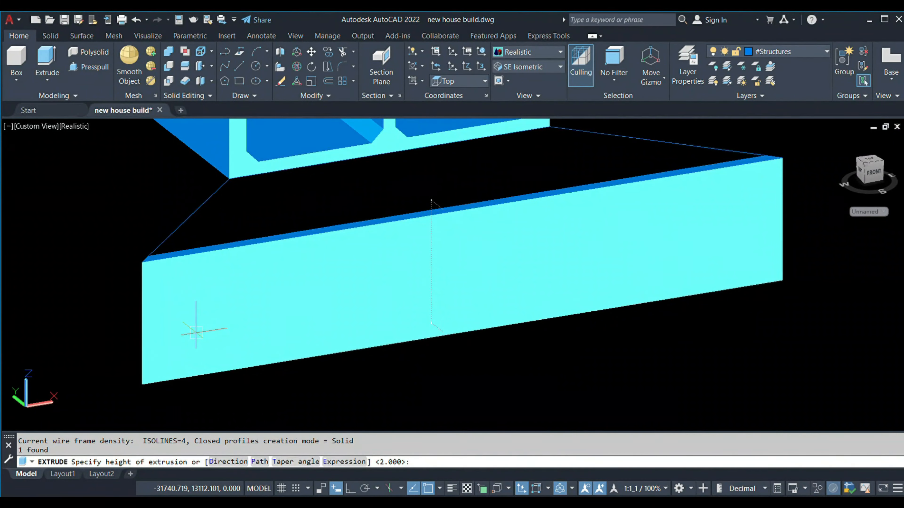
type(".6")
key("Return")
key("Escape")
- Extrude the flared boundary in front of the box 0.15 downward to form the end slab
scroll(211, 325, "down", 5)
middle_click_drag(213, 337, 274, 371)
left_click(264, 294)
scroll(241, 313, "up", 3)
key("space")
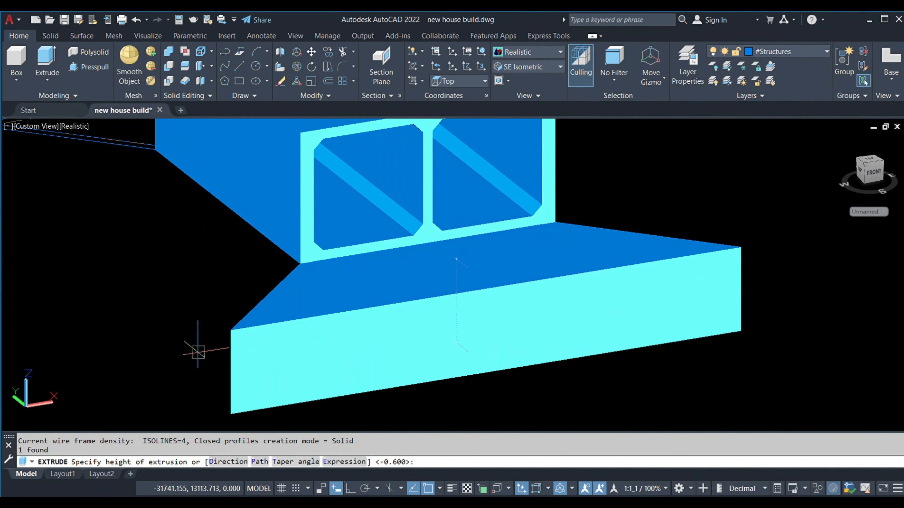
type(".15")
key("Return")
key("Escape")
- Move the front slab and its edge beam up 0.15 so the slab's underside is level with the box's bottom
middle_click_drag(200, 355, 369, 274, "shift")
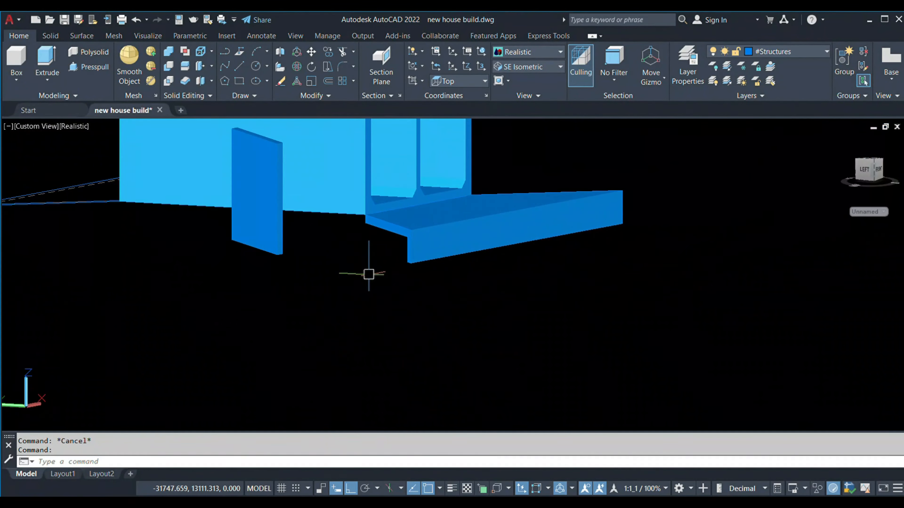
scroll(414, 258, "up", 2)
left_click(447, 294)
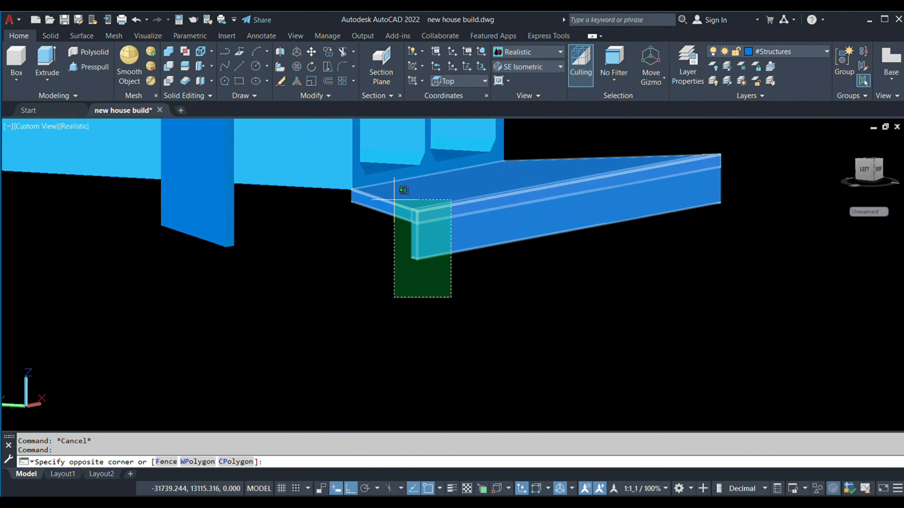
left_click(396, 198)
scroll(337, 244, "up", 2)
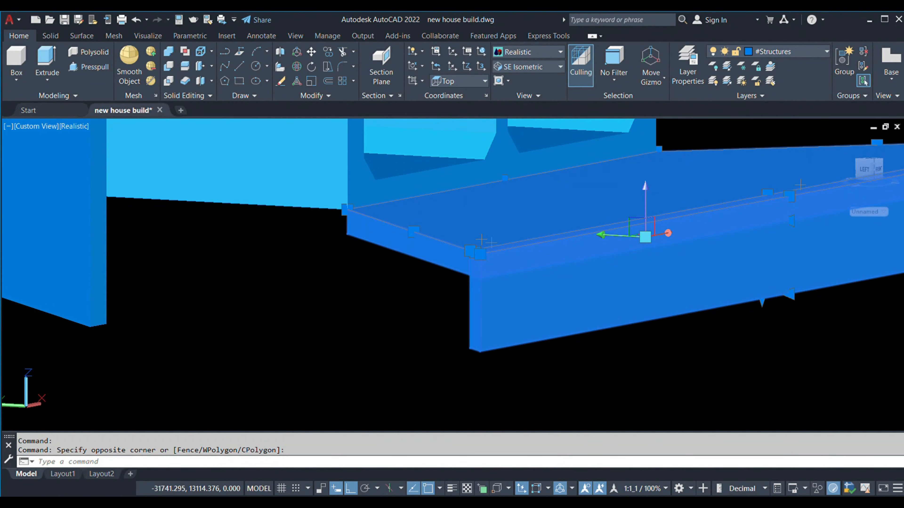
key("Escape")
left_click(518, 410)
left_click(417, 294)
type("M")
key("Return")
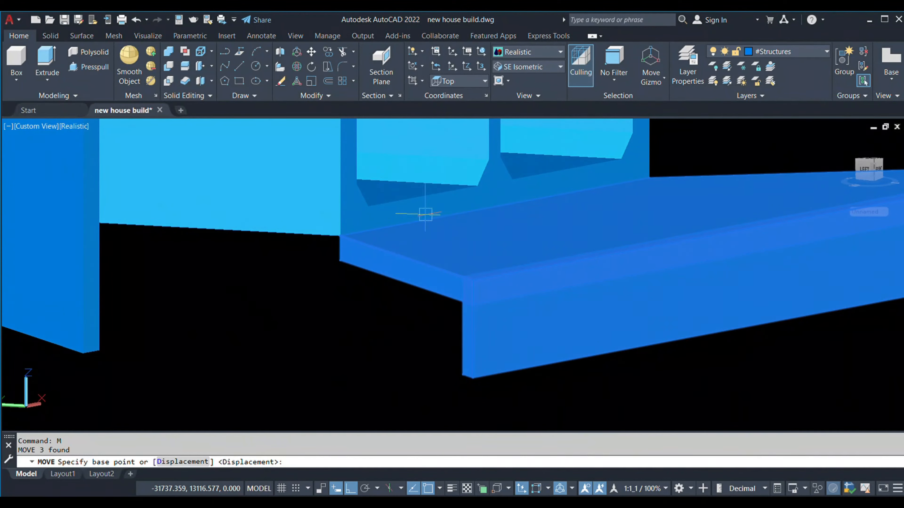
left_click(434, 218)
key("Escape")
- Erase the wing wall solid parked beside the box and mirror the rear-left wing wall outline to the front, keeping the original
middle_click_drag(434, 192, 449, 319, "shift")
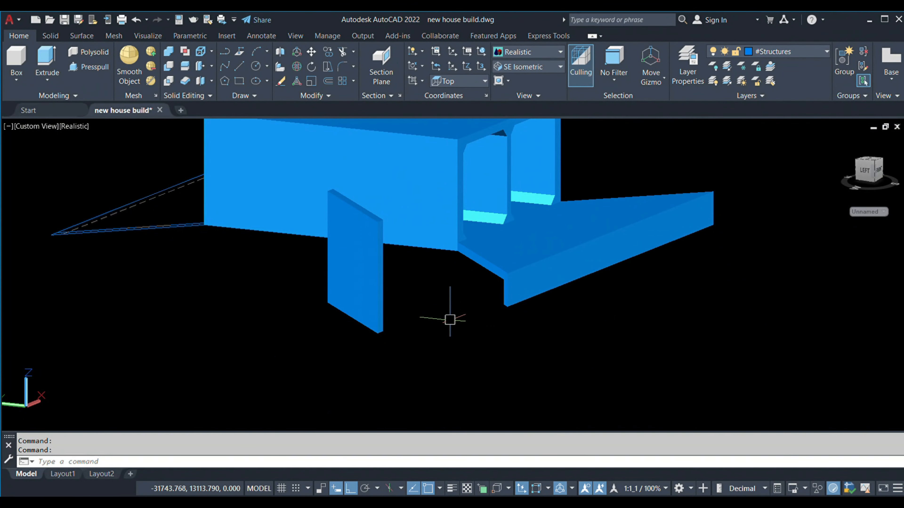
key("Delete")
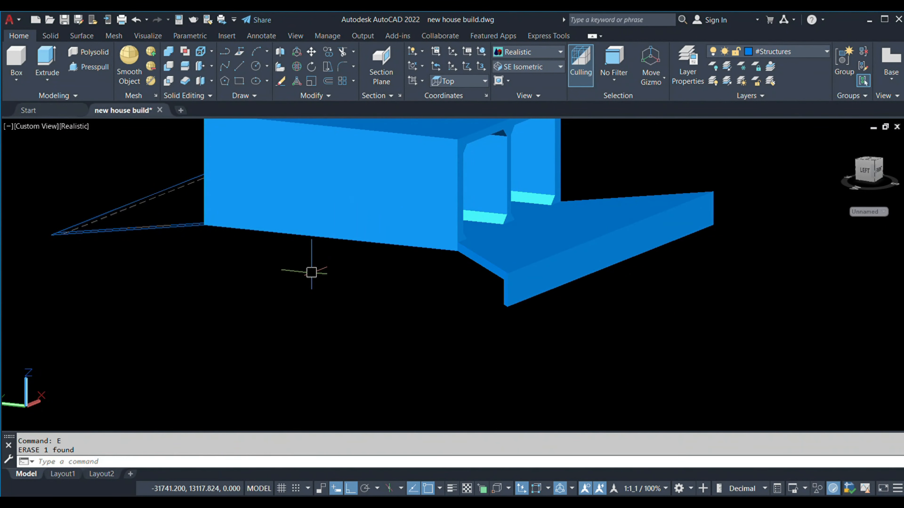
scroll(313, 268, "up", 10)
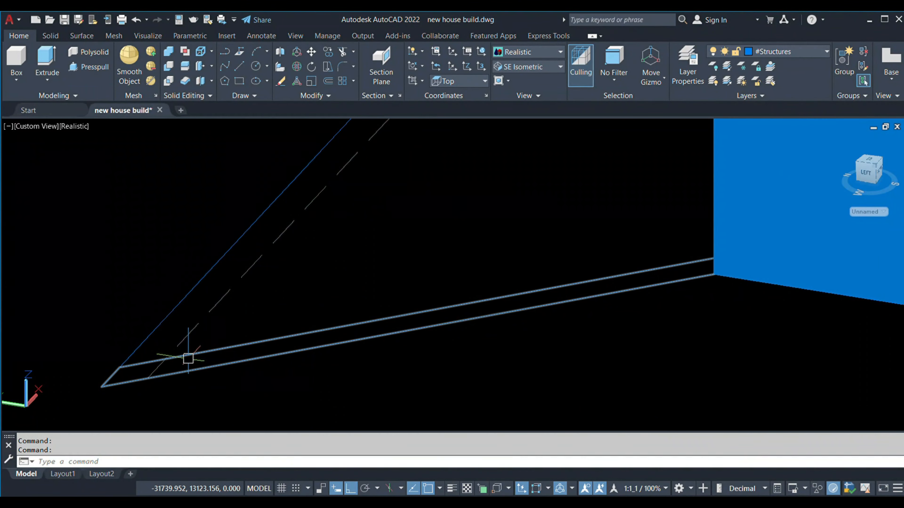
left_click(188, 358)
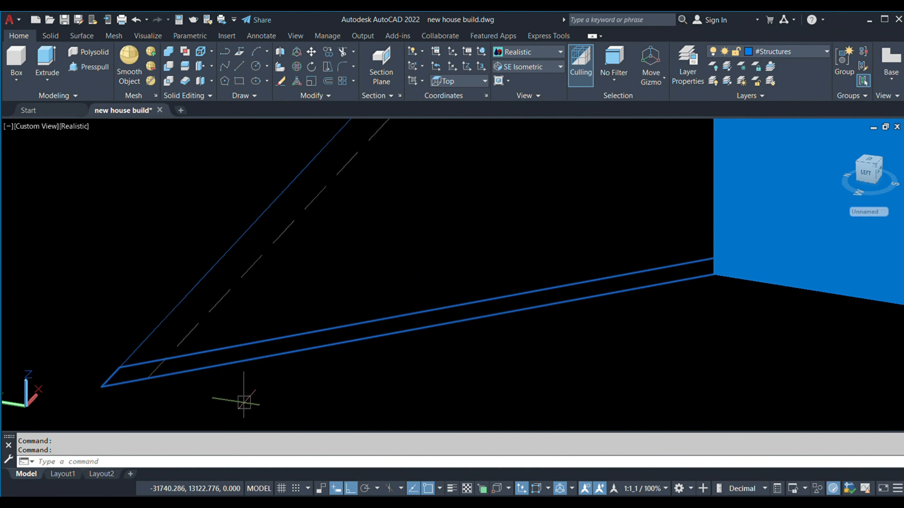
scroll(243, 402, "down", 3)
type("MI")
key("Return")
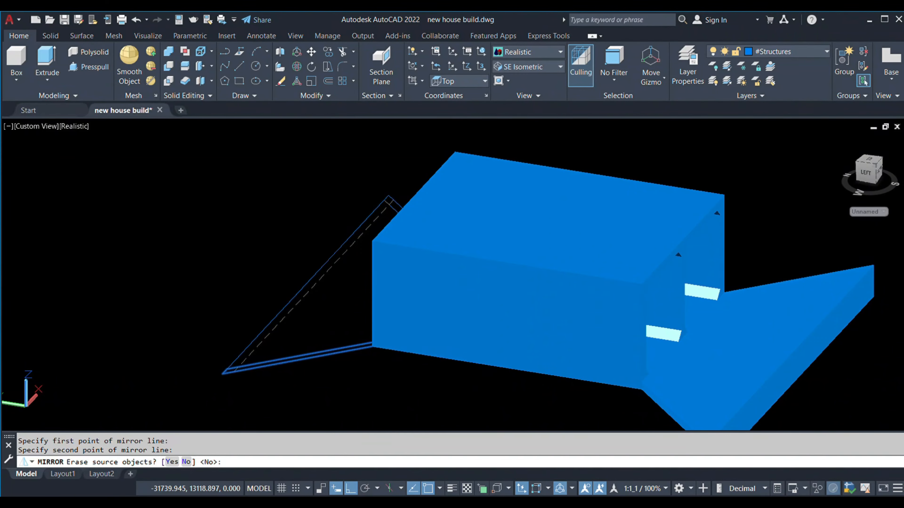
type("n")
key("Return")
- Move the mirrored front-left wing wall outline up 0.15 onto the top of the slab
middle_click_drag(505, 394, 452, 319)
scroll(631, 381, "up", 2)
left_click(630, 378)
left_click(605, 306)
left_click(650, 265, "shift")
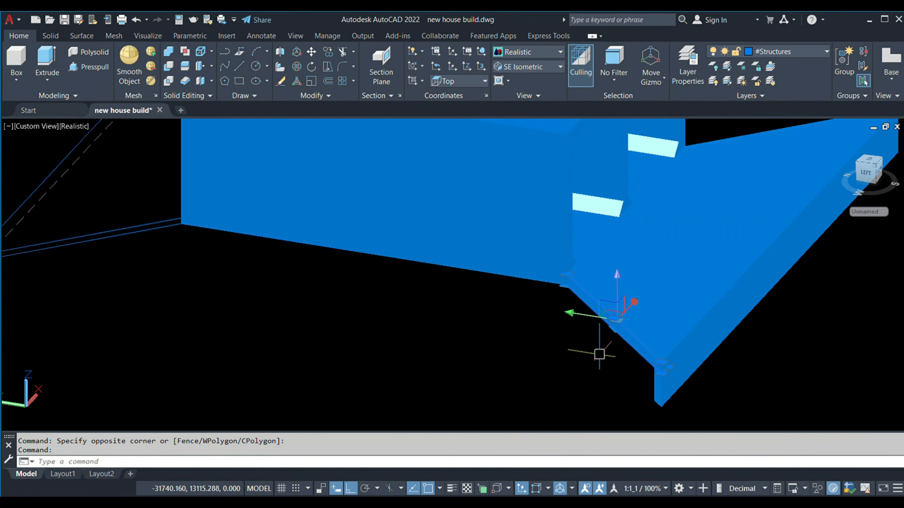
scroll(599, 354, "up", 2)
type("M")
key("Return")
scroll(552, 370, "down", 2)
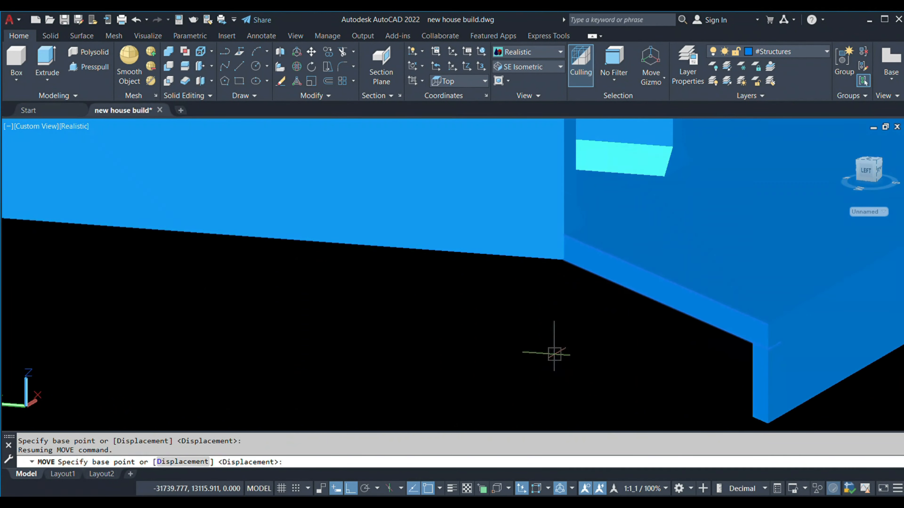
left_click(553, 354)
type(".15")
key("Return")
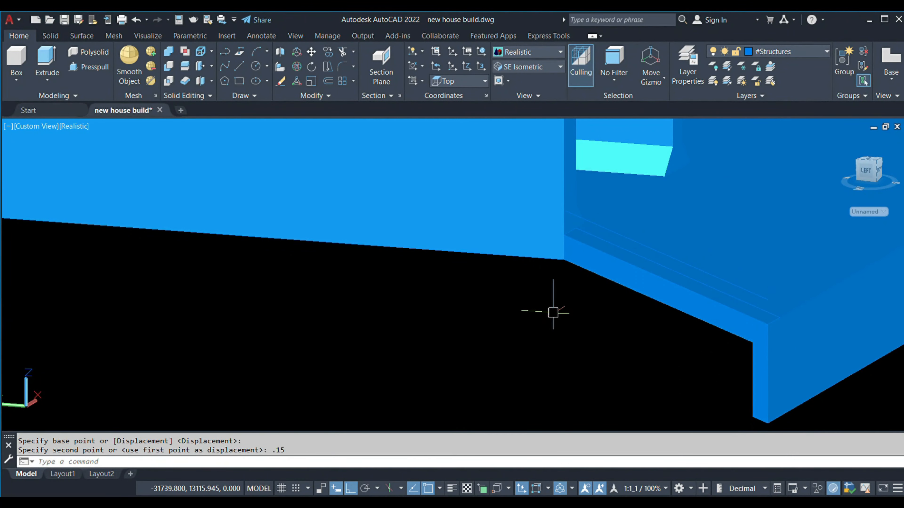
- Erase the leftover outline lying along the front slab's left edge
left_click(591, 242)
type("E")
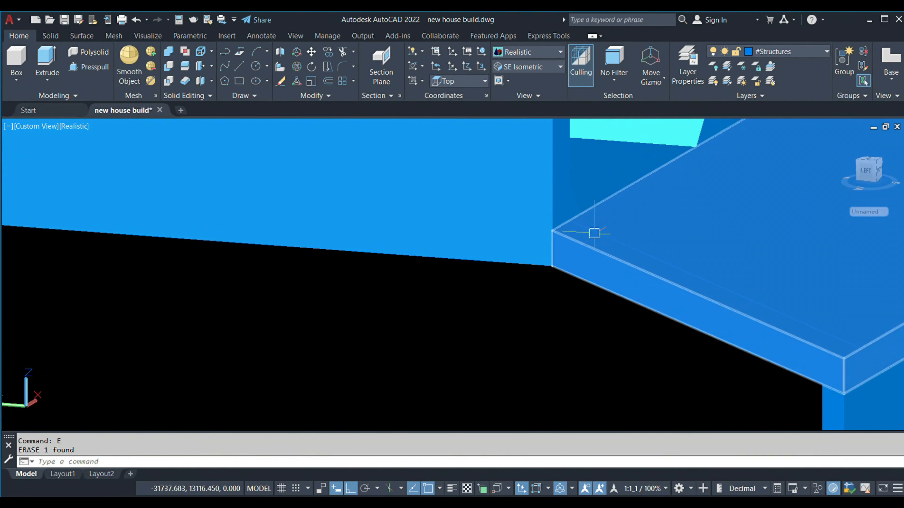
key("Return")
- Extrude the front-left wing wall outline from the slab up to the box's top level
left_click(599, 228)
key("Escape")
left_click(614, 338)
left_click(628, 265)
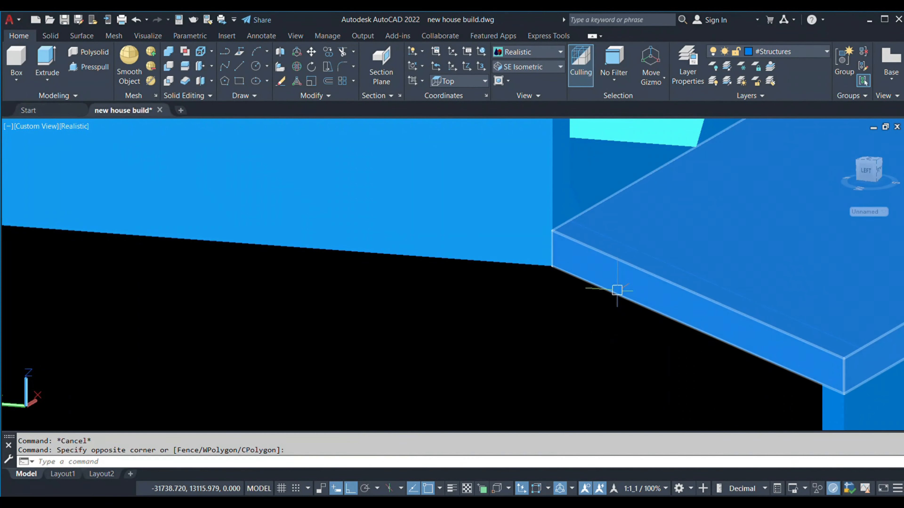
left_click(613, 246)
type("EXT")
key("Return")
scroll(605, 282, "down", 2)
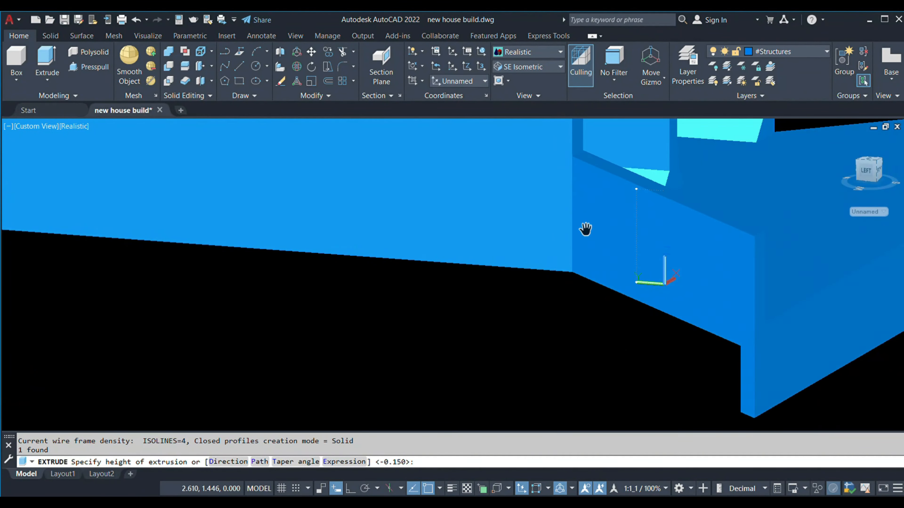
middle_click_drag(587, 230, 575, 393)
key("Escape")
- Slice the front-left wing wall with a three-point plane sloping from its top corners at the box to the slab's outer corner, keeping both parts
scroll(577, 298, "down", 5)
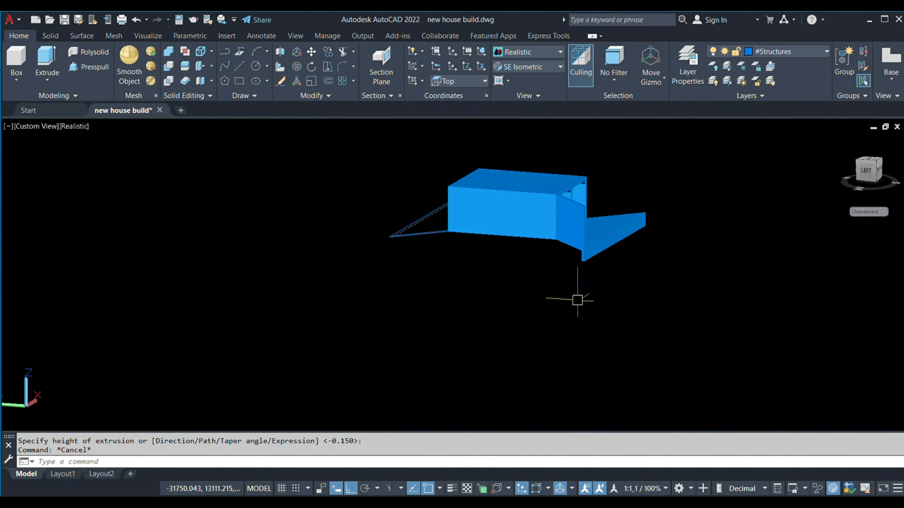
middle_click_drag(577, 298, 452, 320, "shift")
scroll(341, 181, "up", 5)
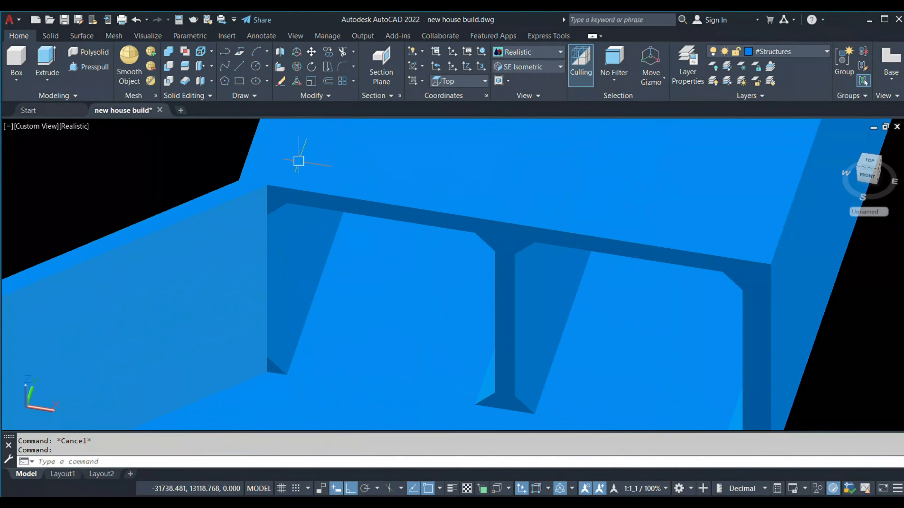
scroll(264, 167, "up", 4)
scroll(264, 167, "down", 5)
scroll(290, 204, "up", 1)
scroll(296, 231, "down", 1)
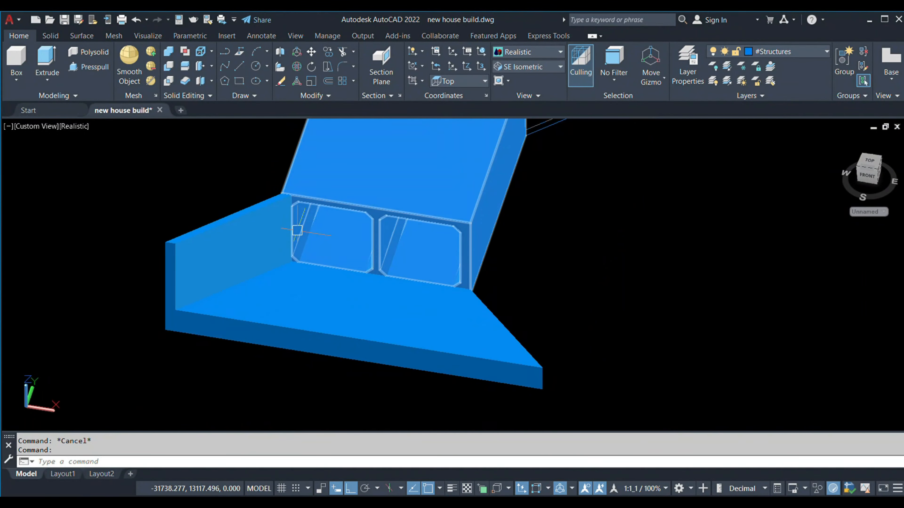
scroll(270, 203, "up", 2)
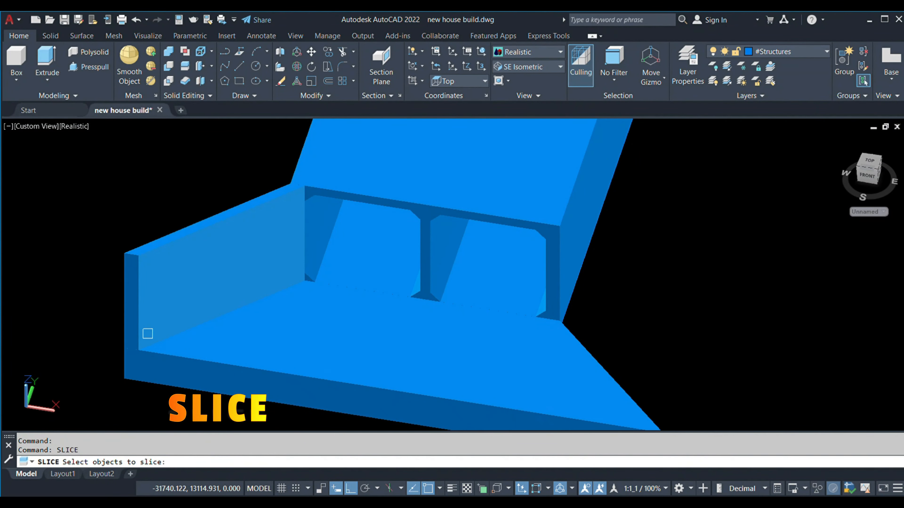
left_click(148, 333)
key("Return")
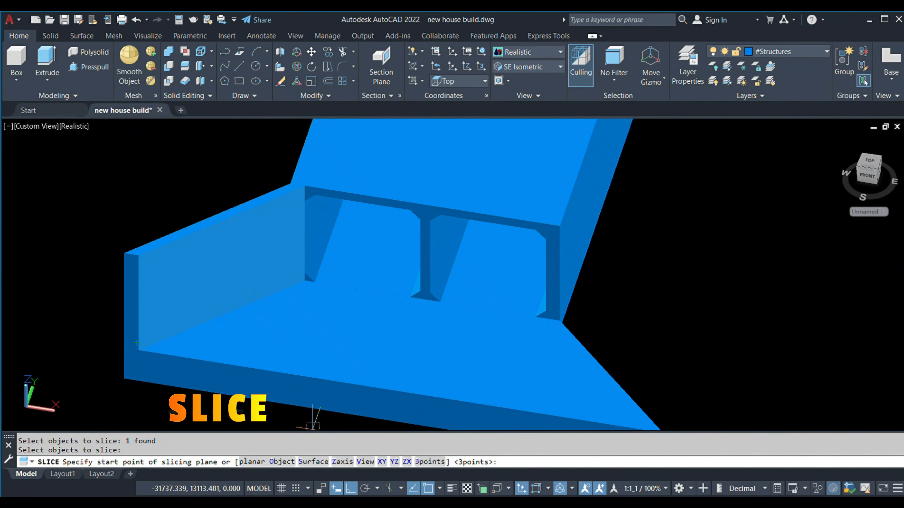
type("3")
key("Return")
scroll(303, 185, "up", 6)
left_click(303, 187)
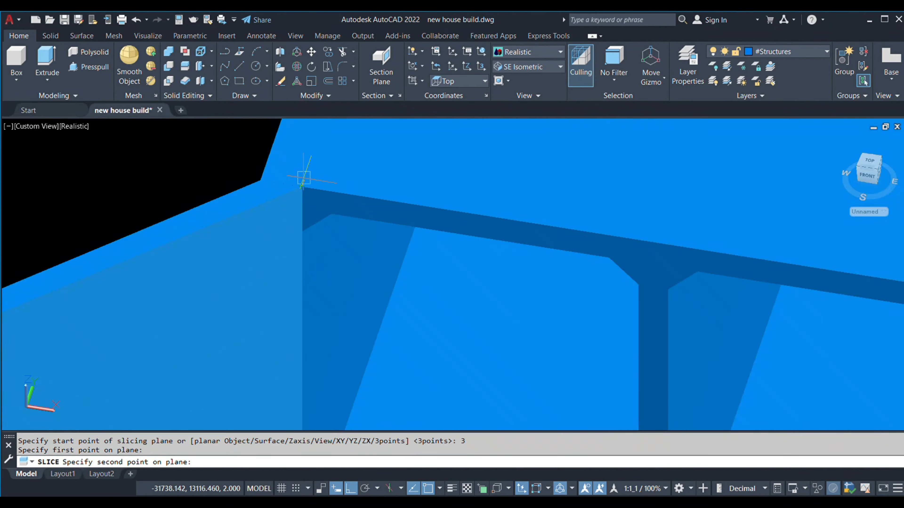
scroll(302, 178, "down", 6)
scroll(159, 338, "up", 3)
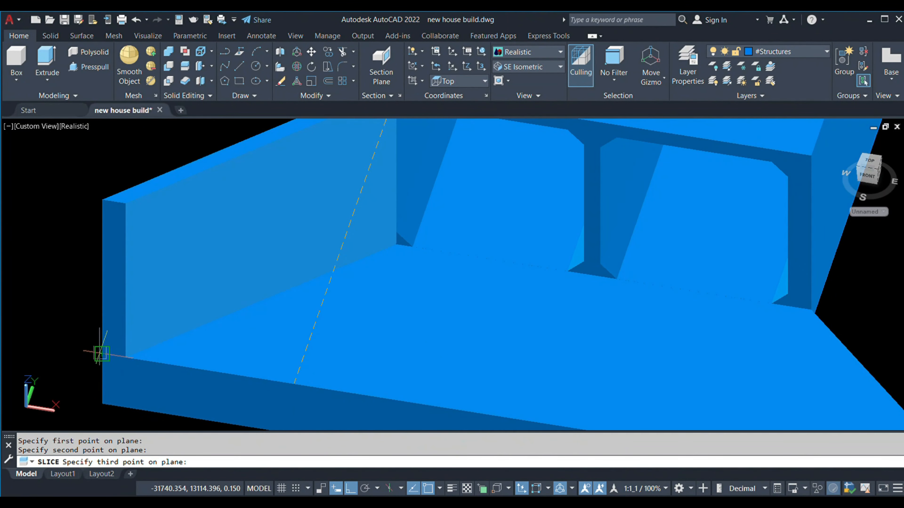
key("Return")
- Erase the part of the front-left wing wall above the sloping cut
left_click(142, 272)
scroll(173, 296, "down", 5)
type("e")
key("Return")
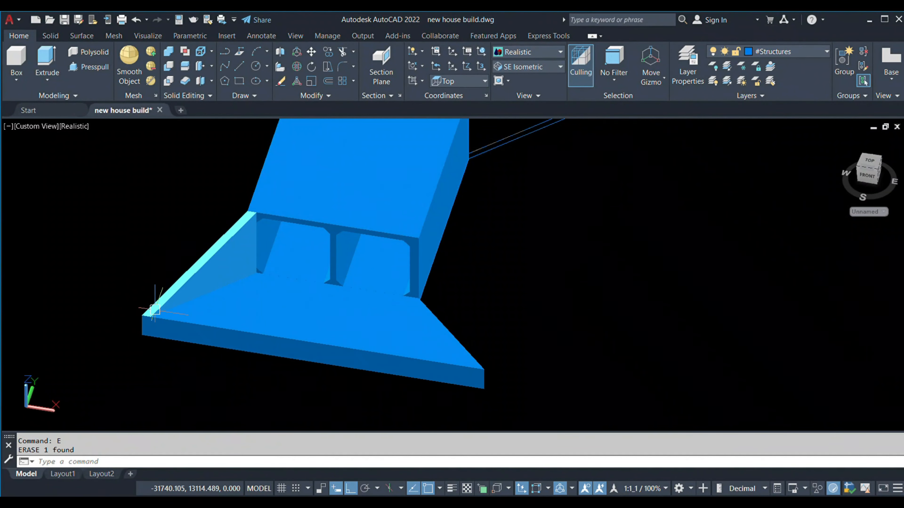
- Mirror the front-left wing wall about the front slab's centreline to the opposite side, keeping the original
scroll(207, 274, "up", 2)
left_click(250, 303)
type("mi")
key("Return")
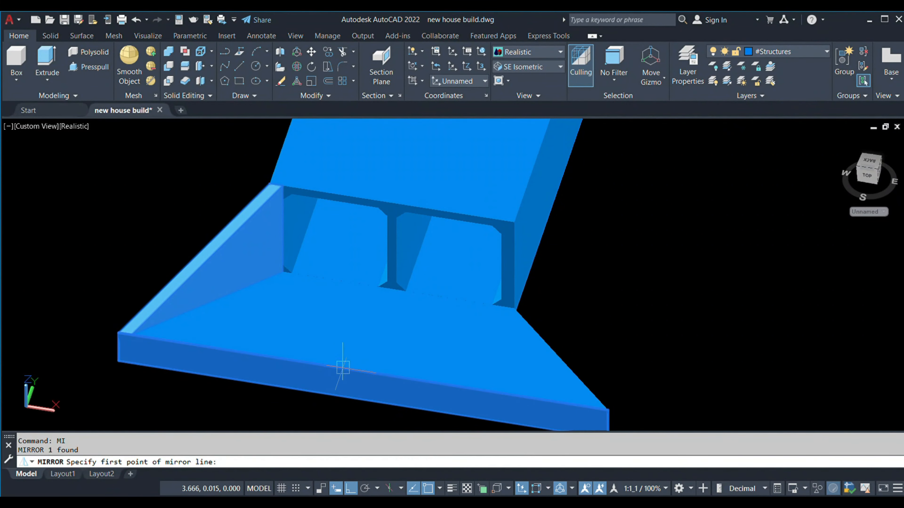
left_click(357, 369)
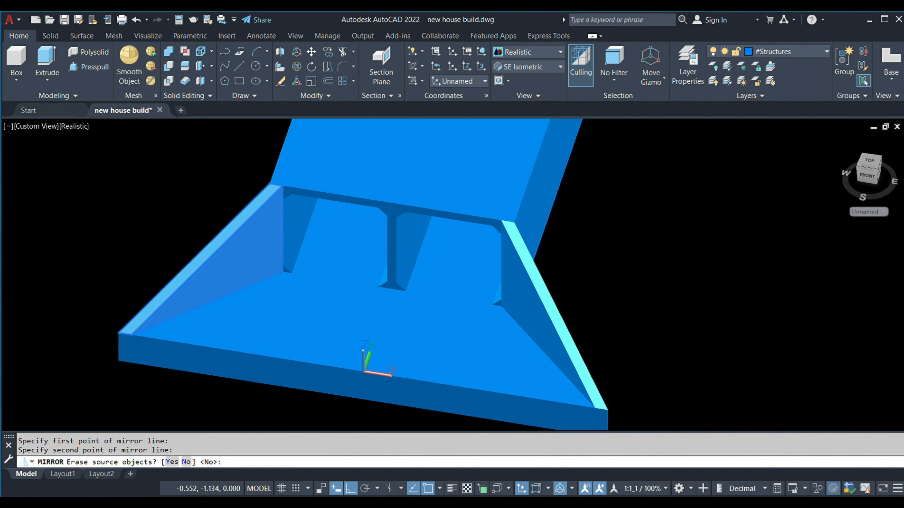
type("n")
key("Return")
- Erase the leftover plan linework lying beneath the box
middle_click_drag(355, 359, 514, 244, "shift")
left_click(404, 391)
left_click(390, 272)
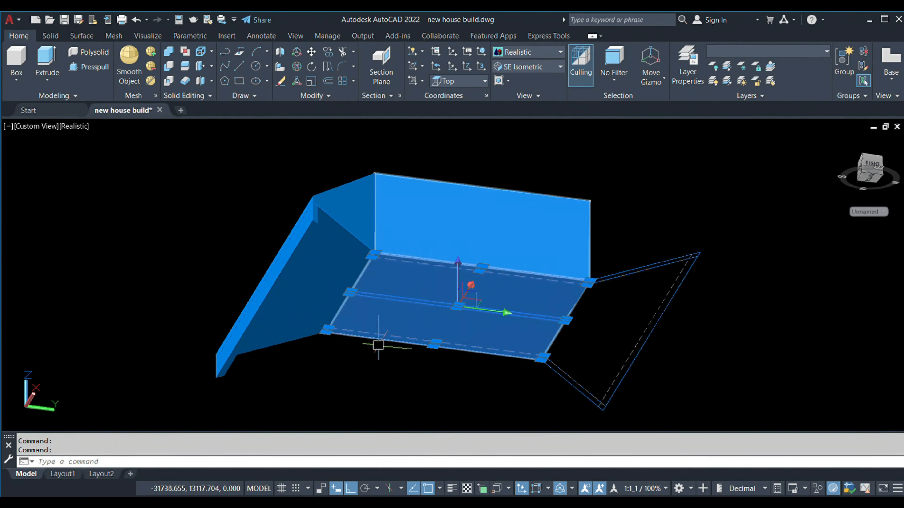
middle_click_drag(357, 379, 393, 399, "shift")
type("e")
key("Return")
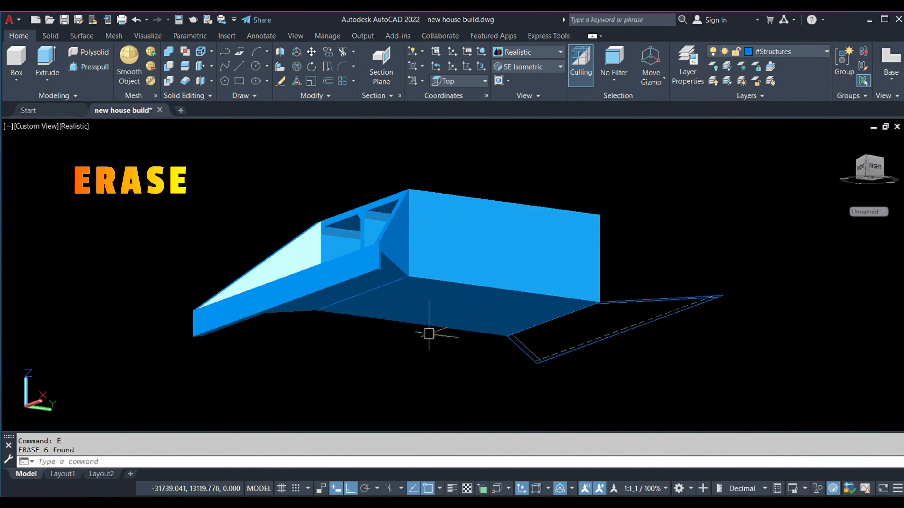
- Erase the leftover line on the underside where the box meets the front slab
scroll(379, 291, "up", 2)
left_click(385, 368)
left_click(355, 285)
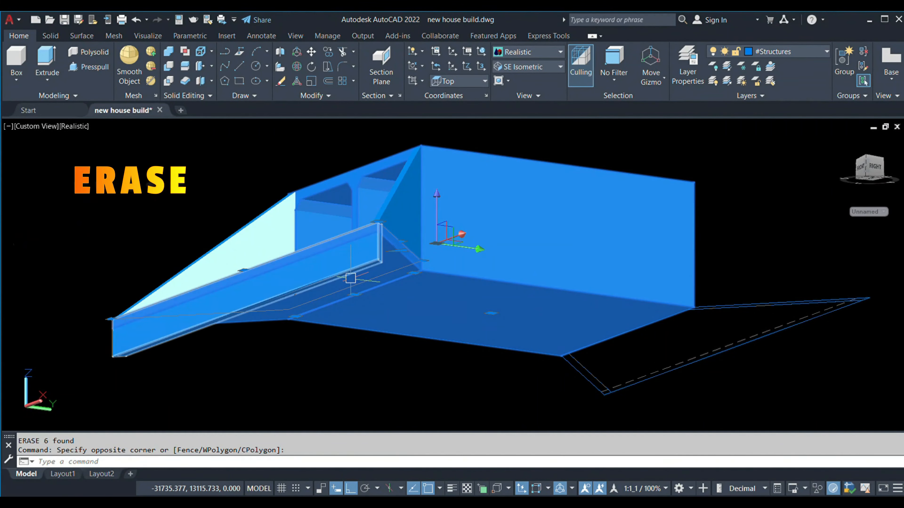
left_click(259, 323, "shift")
left_click(387, 316, "shift")
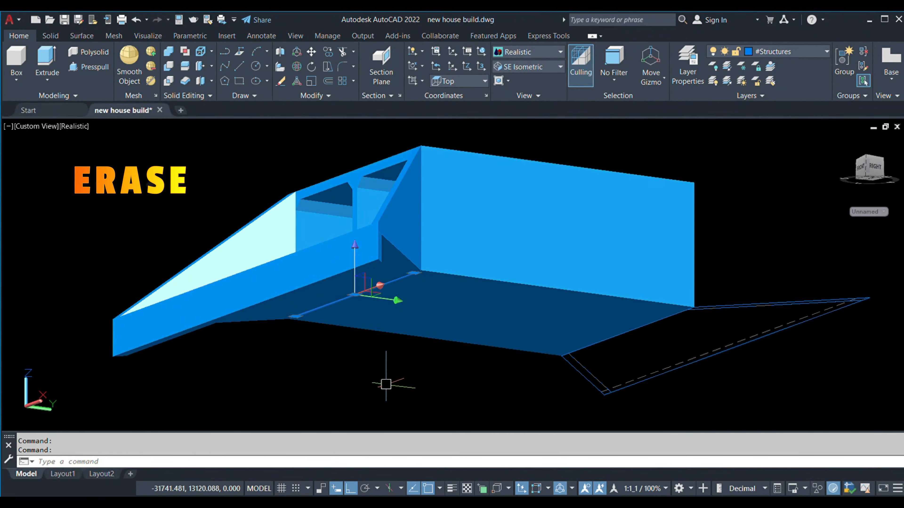
key("Delete")
- Erase the flared plan linework drawn at the rear end of the box
mouse_move(403, 393)
middle_mouse_down("shift")
mouse_move(466, 319)
mouse_move(604, 389)
middle_mouse_up("shift")
left_click(709, 390)
left_click(571, 313)
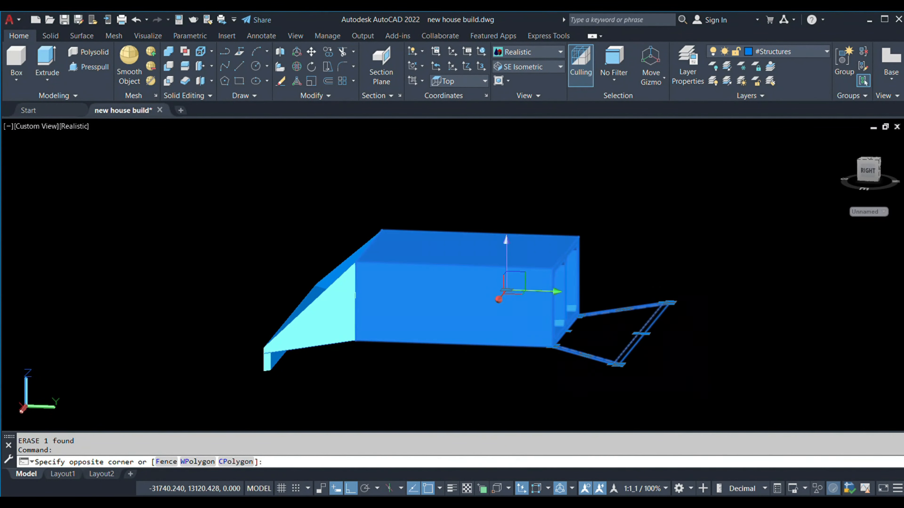
type("e")
key("Return")
- Mirror the front slab, edge beam and wing walls about the midpoint of the box's length to the rear end, keeping the originals
middle_click_drag(557, 365, 462, 356, "shift")
middle_click_drag(303, 359, 365, 394, "shift")
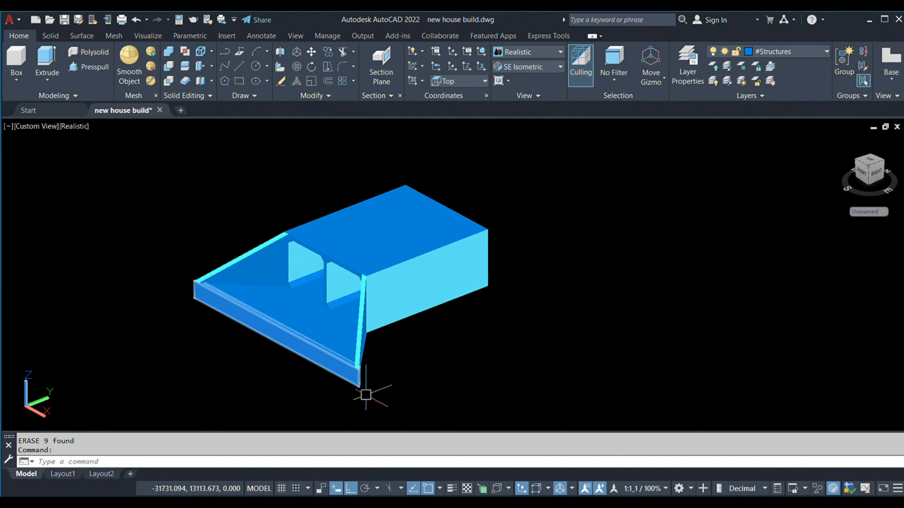
left_click(367, 390)
left_click(316, 357)
left_click(233, 344)
left_click(183, 244)
type("mi")
key("Return")
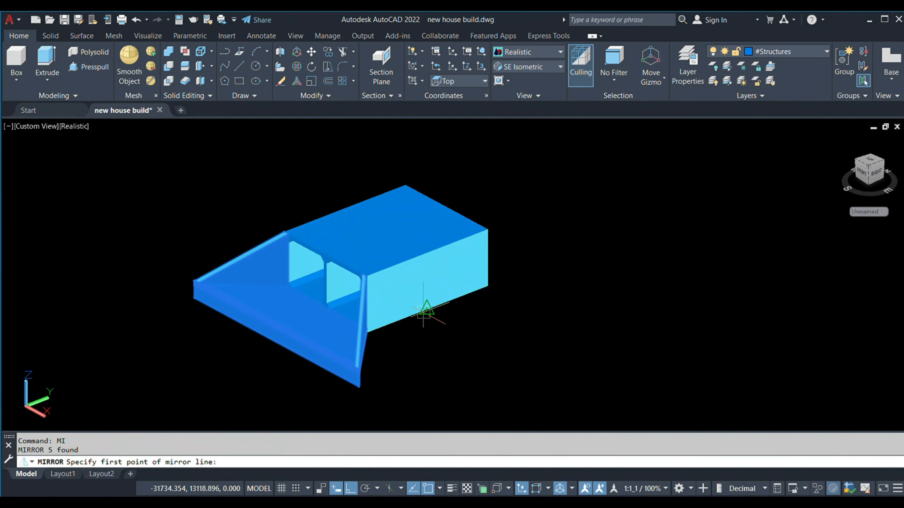
left_click(427, 310)
left_click(495, 332)
type("n")
key("Return")
middle_click_drag(496, 331, 469, 334, "shift")
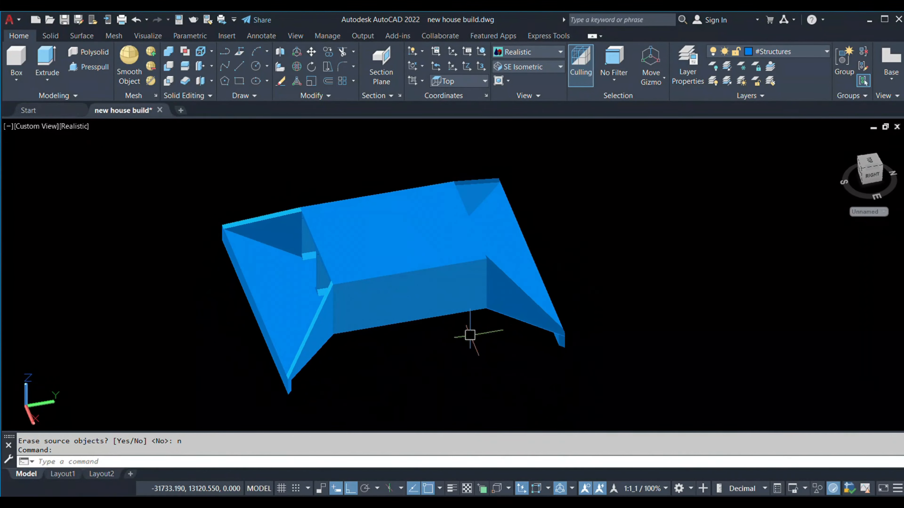
- Match the properties of layer E onto the box, front slab, front edge beam, both front wing walls and the near rear wing wall
scroll(469, 334, "up", 2)
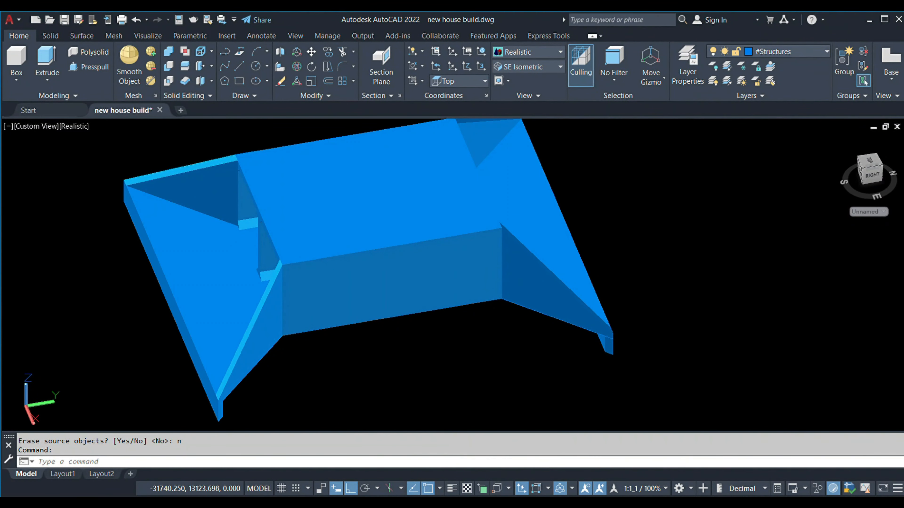
left_click(478, 195)
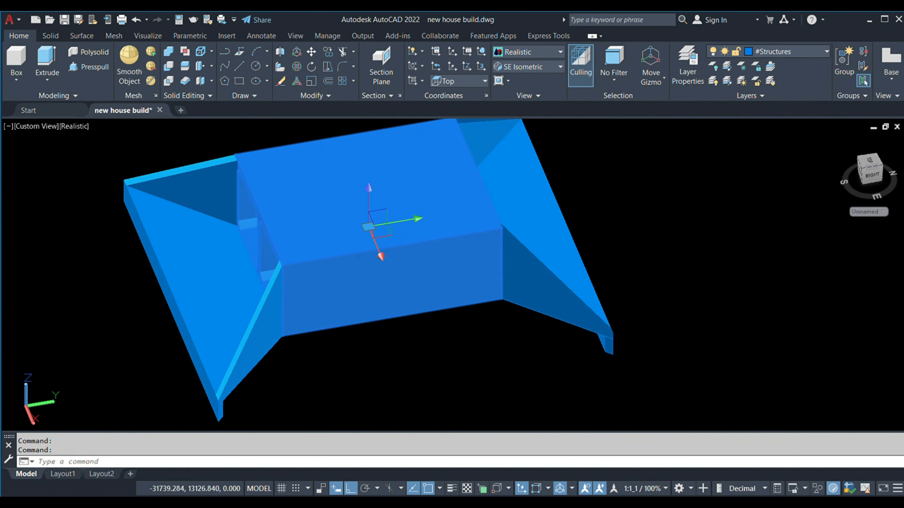
key("Escape")
scroll(566, 288, "down", 3)
scroll(488, 334, "up", 4)
middle_click_drag(488, 334, 441, 240, "shift")
left_click(441, 240)
left_click(323, 313)
left_click(297, 333)
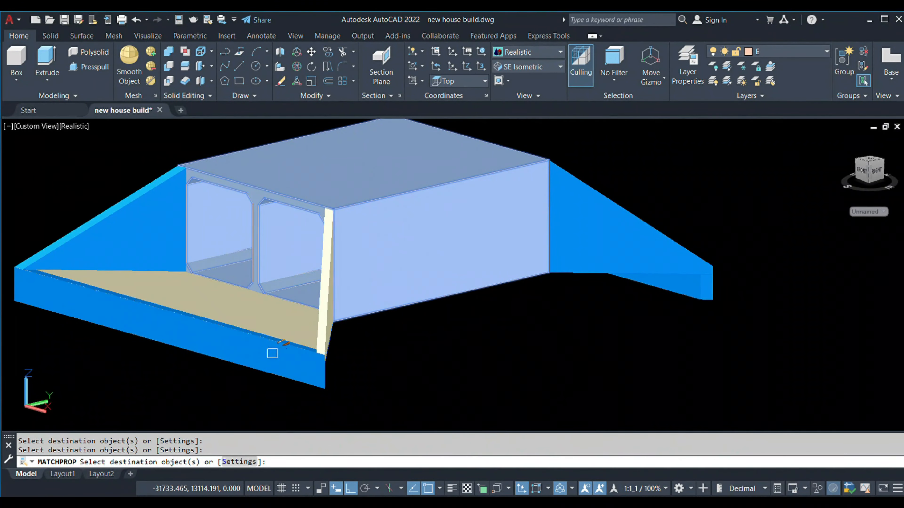
left_click(273, 354)
left_click(158, 222)
left_click(572, 221)
- Match the same layer E properties onto the remaining rear slab, edge beam and wing wall parts
middle_click_drag(572, 222, 439, 293, "shift")
left_click(604, 360)
left_click(570, 311)
left_click(623, 178)
left_click(612, 189)
scroll(612, 189, "down", 5)
key("Escape")
left_click(631, 306)
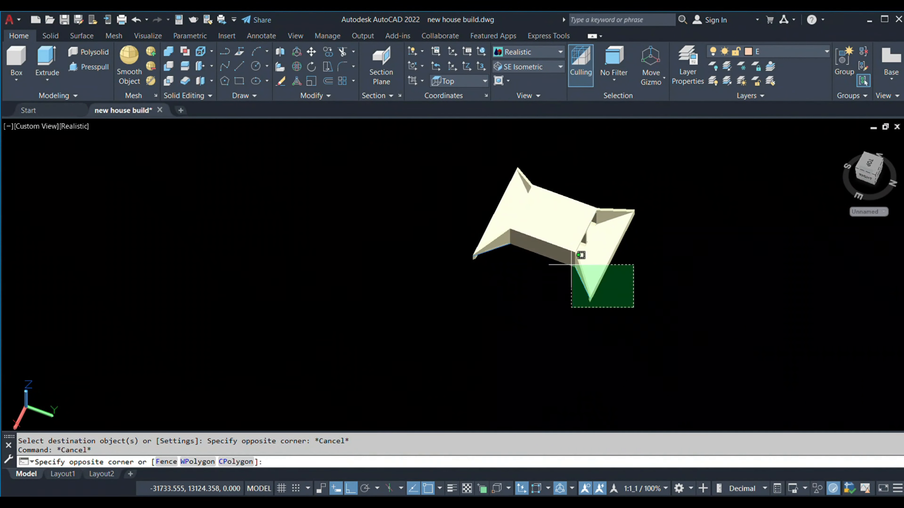
left_click(481, 178)
type("union")
key("Return")
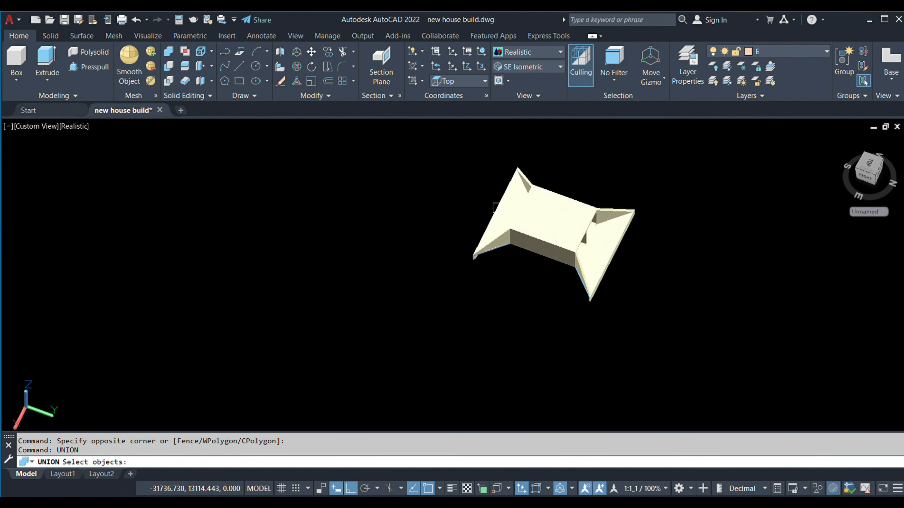
left_click(536, 246)
key("Escape")
- Union the box, slabs, edge beams and wing walls into a single solid
left_click(625, 323)
left_click(488, 181)
key("Return")
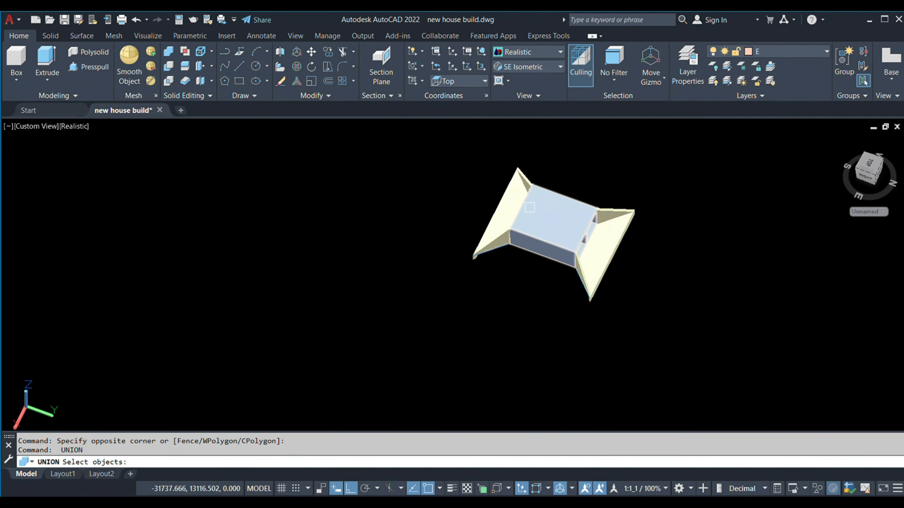
left_click(643, 326)
left_click(487, 191)
key("Return")
- Select the joined structure and examine it from both ends to check that all parts form one solid
left_click(539, 222)
scroll(534, 231, "up", 5)
scroll(523, 257, "down", 3)
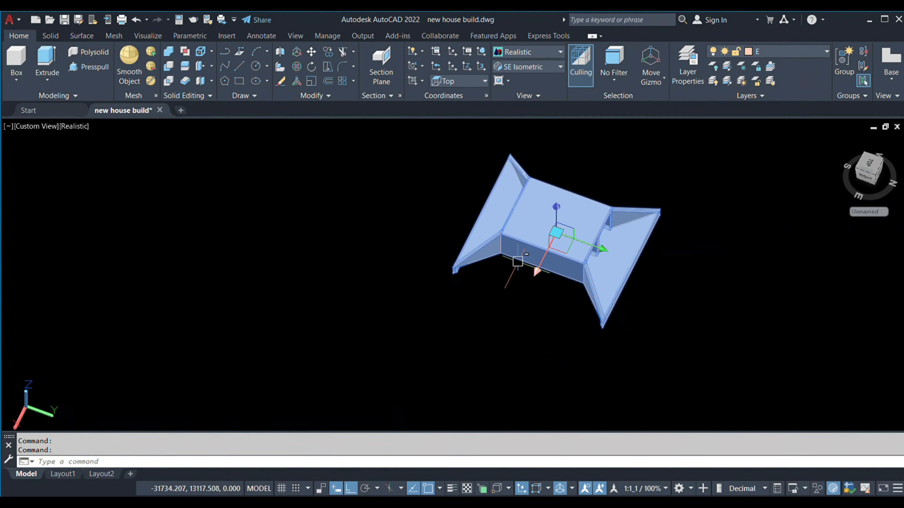
middle_click_drag(516, 258, 602, 226, "shift")
scroll(565, 239, "up", 4)
middle_click_drag(528, 263, 406, 264, "shift")
scroll(582, 280, "up", 2)
scroll(624, 281, "down", 3)
middle_click_drag(644, 283, 619, 281, "shift")
key("Escape")
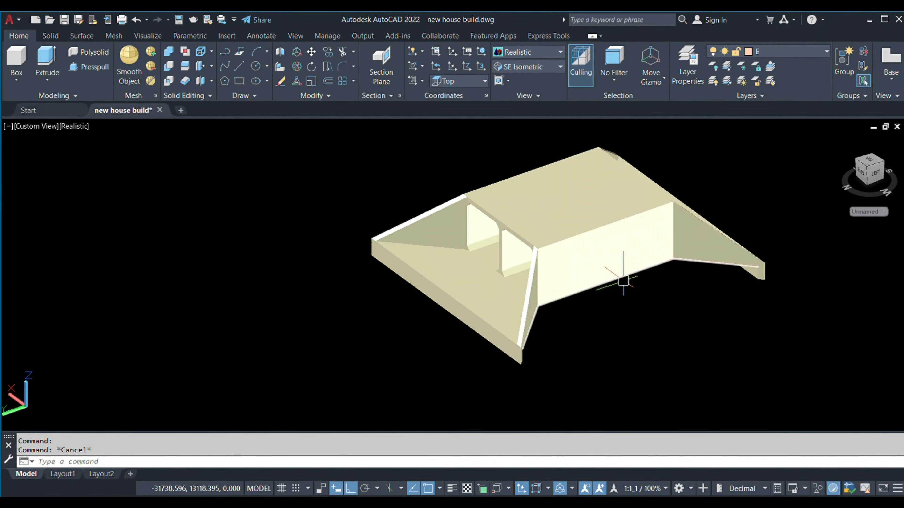
- Save the drawing
key("ctrl+s")
scroll(617, 280, "up", 4)
scroll(615, 280, "down", 4)
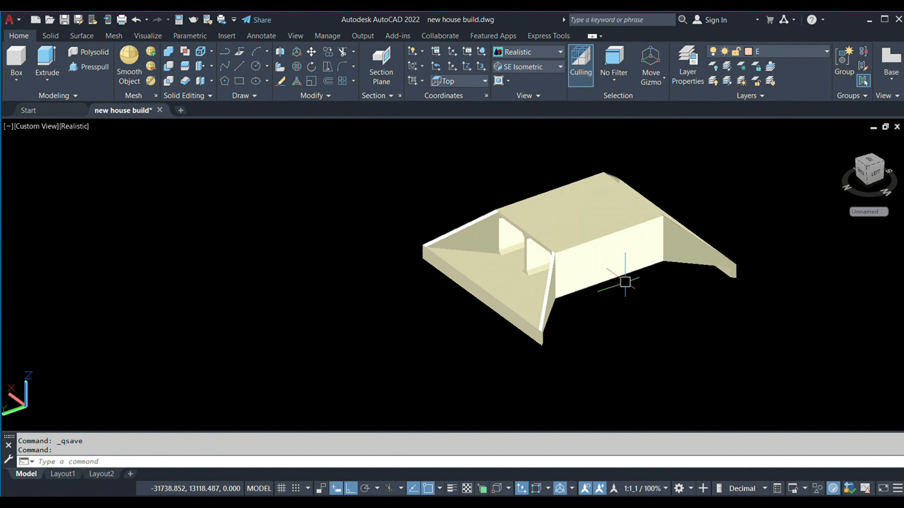
middle_click_drag(659, 304, 664, 289, "shift")
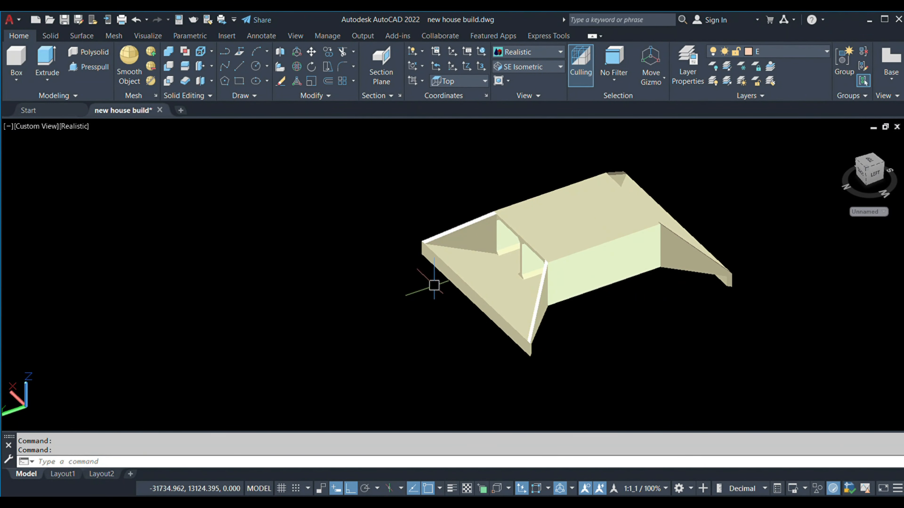
scroll(582, 218, "up", 2)
middle_click_drag(583, 219, 534, 226)
middle_click_drag(516, 262, 427, 245)
left_click(424, 278)
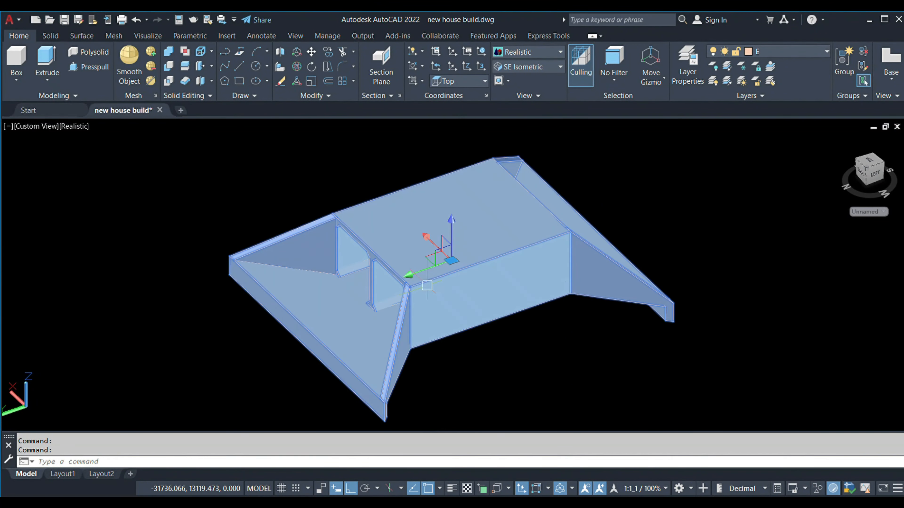
middle_click_drag(466, 279, 346, 252)
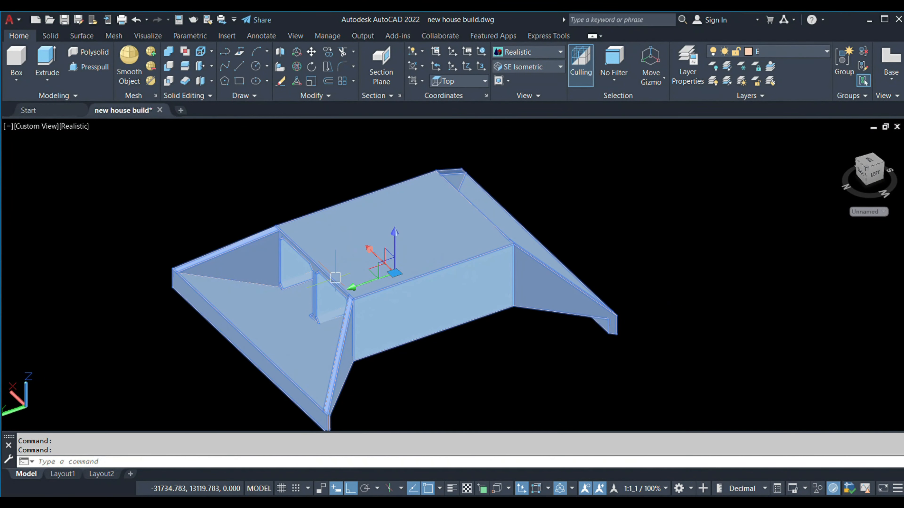
key("Escape")
key("Escape")
scroll(295, 234, "up", 2)
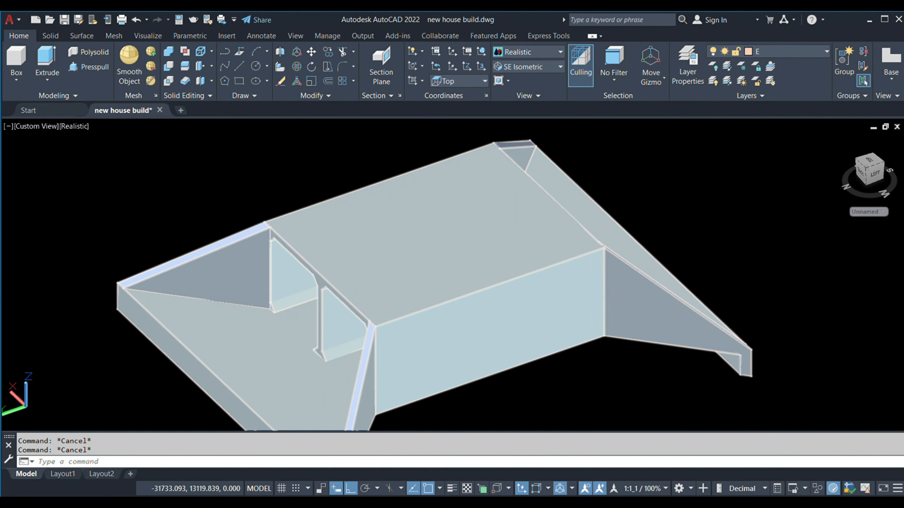
scroll(251, 206, "up", 3)
type("l")
key("Return")
key("Escape")
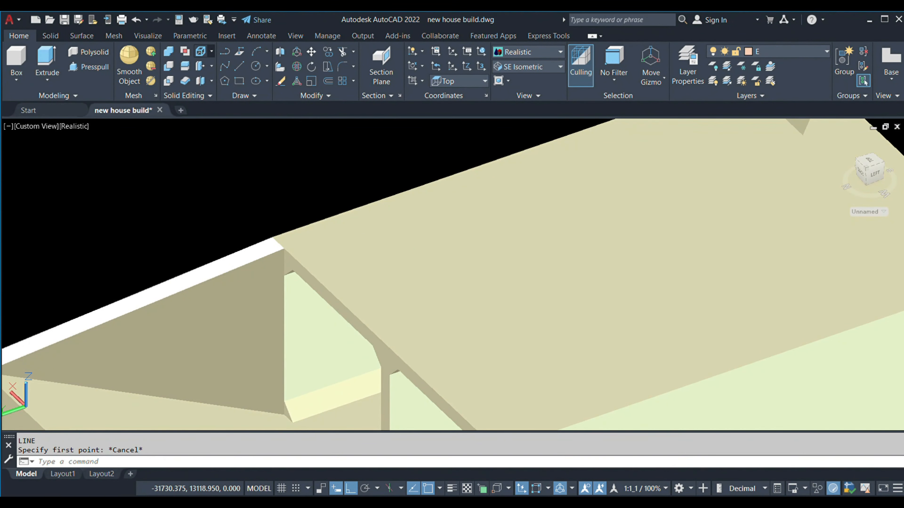
- Try to copy the box's top edge above the openings with a displacement of 0.15
left_click(229, 140)
left_click(320, 283)
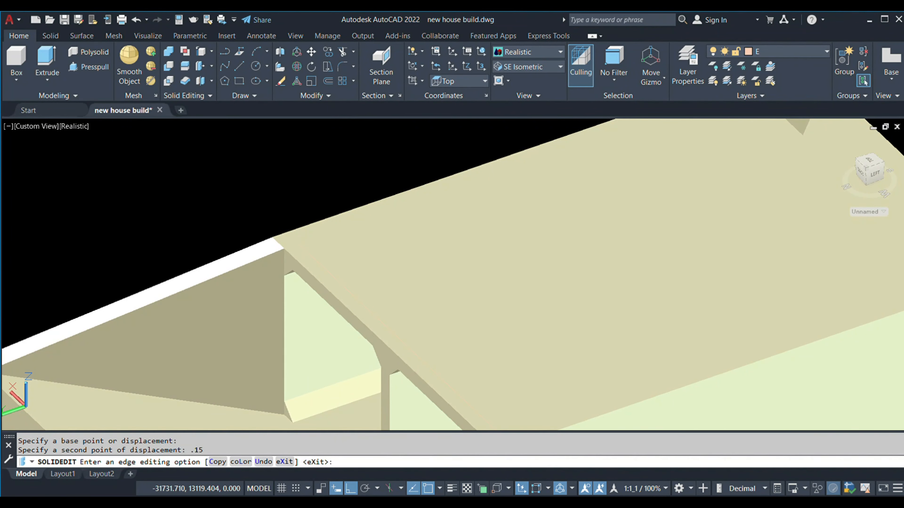
key("Return")
key("Return")
key("Escape")
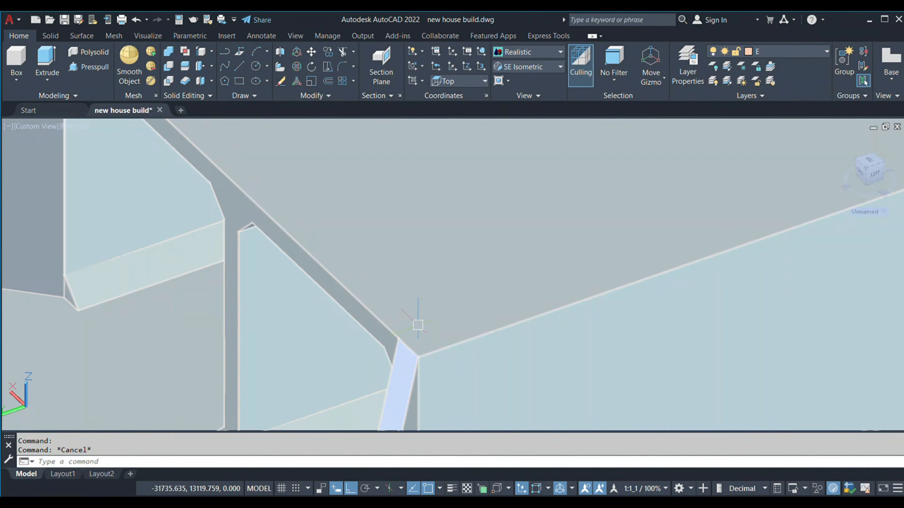
- Draw a horizontal construction line through the box's top corner, along the roof edge above the openings
left_click(417, 320)
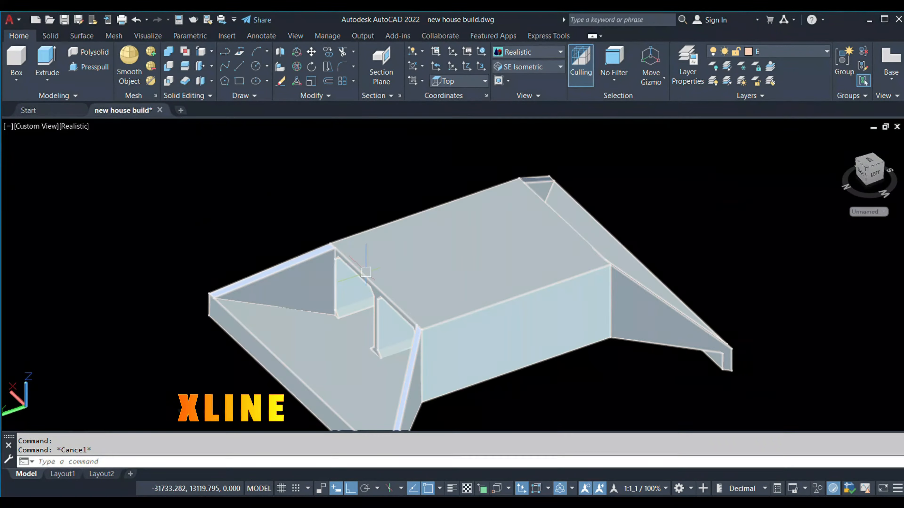
type("XL")
key("Return")
scroll(335, 250, "up", 5)
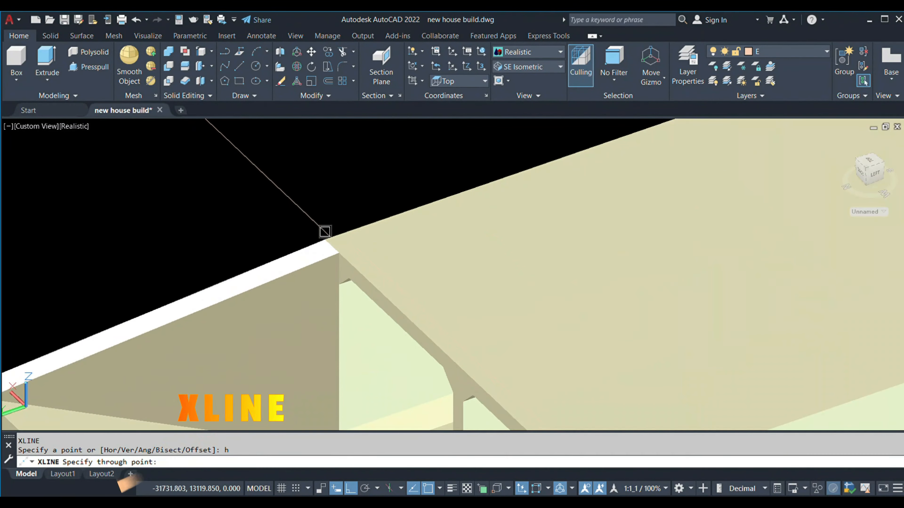
scroll(461, 217, "down", 5)
scroll(324, 209, "up", 5)
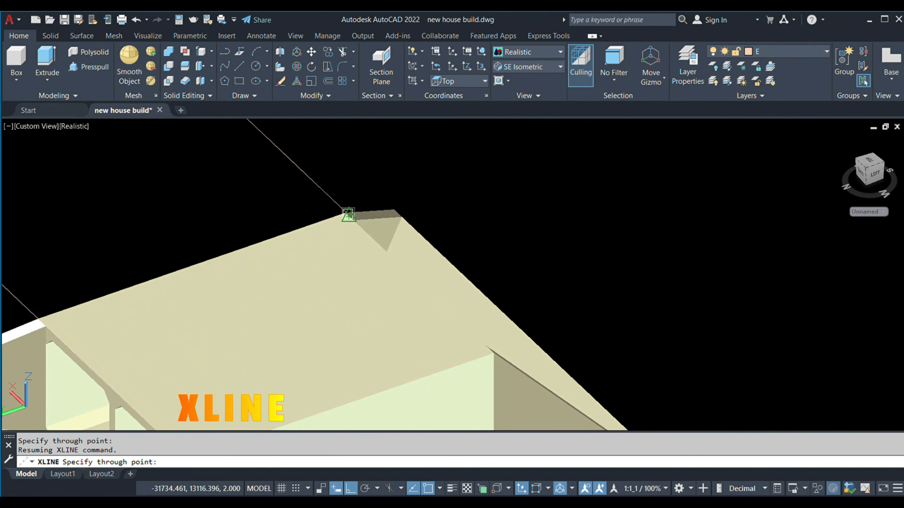
key("Escape")
- Offset the construction line by 0.15 onto the roof side of the box
scroll(182, 222, "down", 3)
scroll(130, 262, "up", 3)
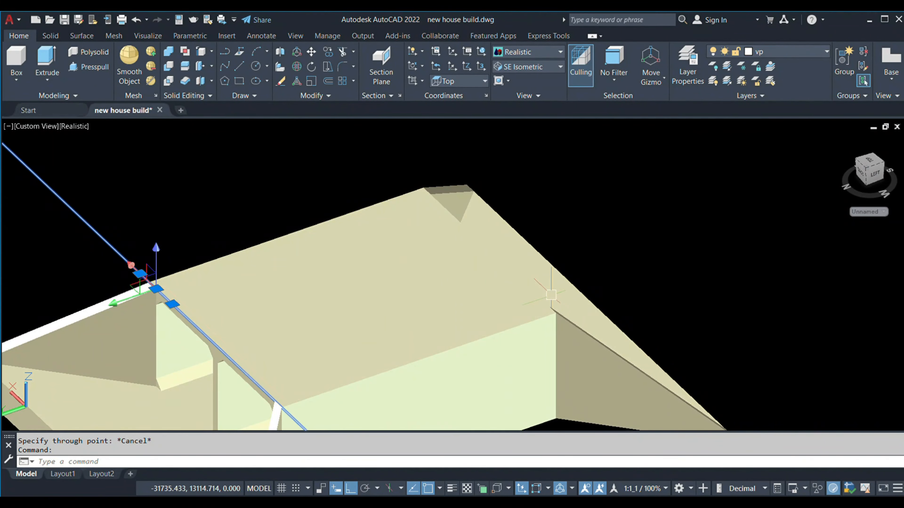
scroll(276, 266, "down", 3)
scroll(302, 242, "up", 3)
type("o")
key("Return")
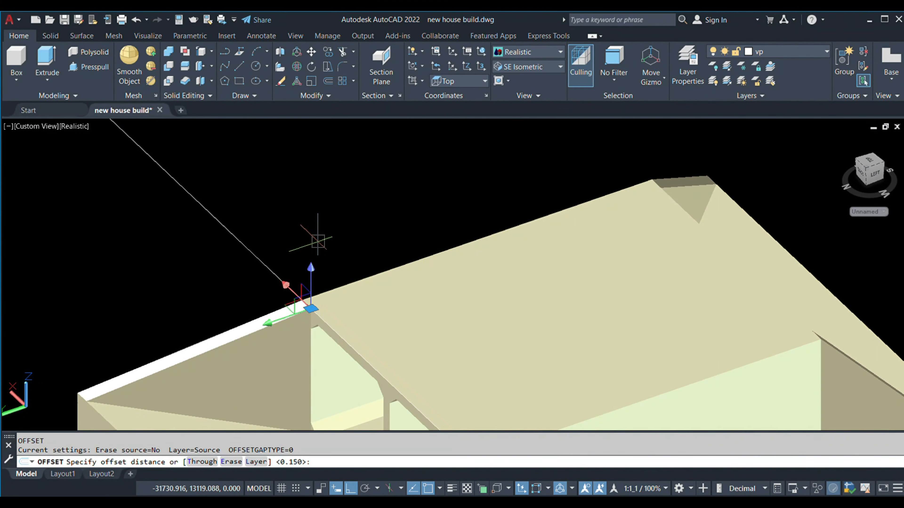
key("Return")
left_click(246, 248)
left_click(317, 252)
key("Escape")
scroll(307, 287, "up", 2)
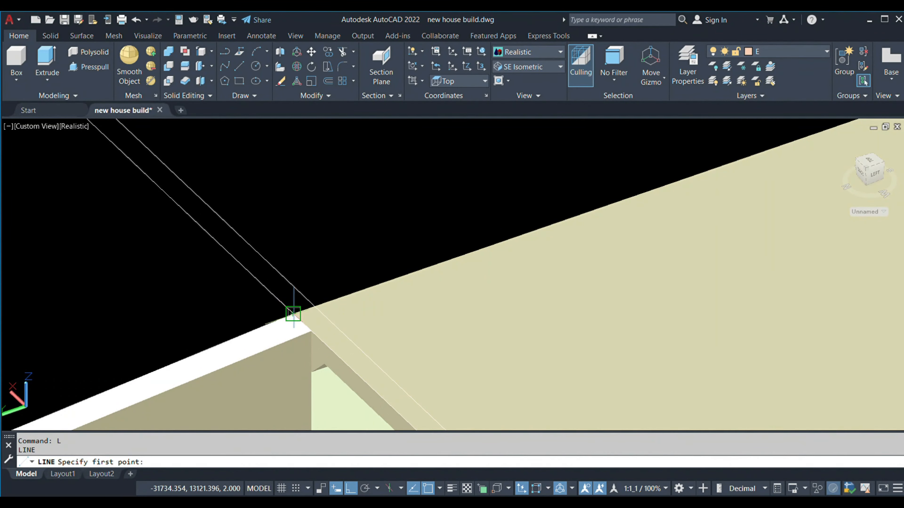
key("Escape")
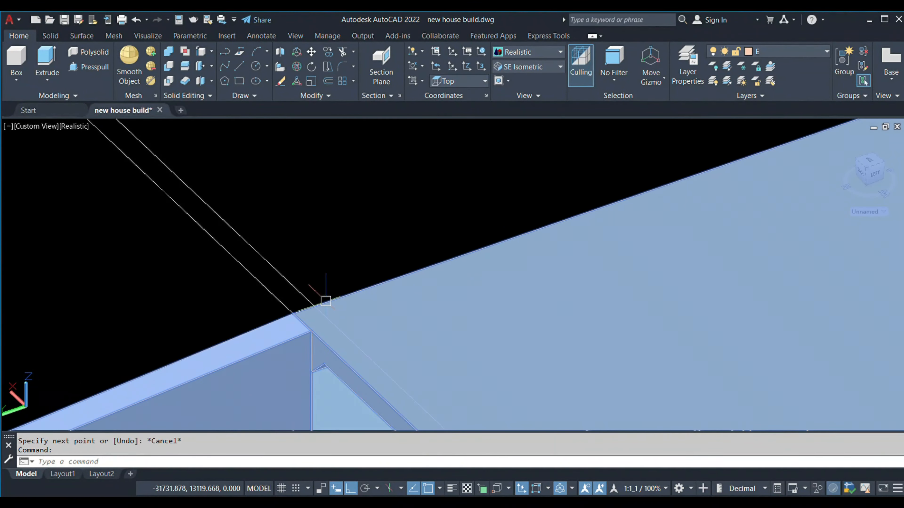
scroll(322, 290, "down", 2)
scroll(324, 288, "up", 2)
type("pl")
key("Return")
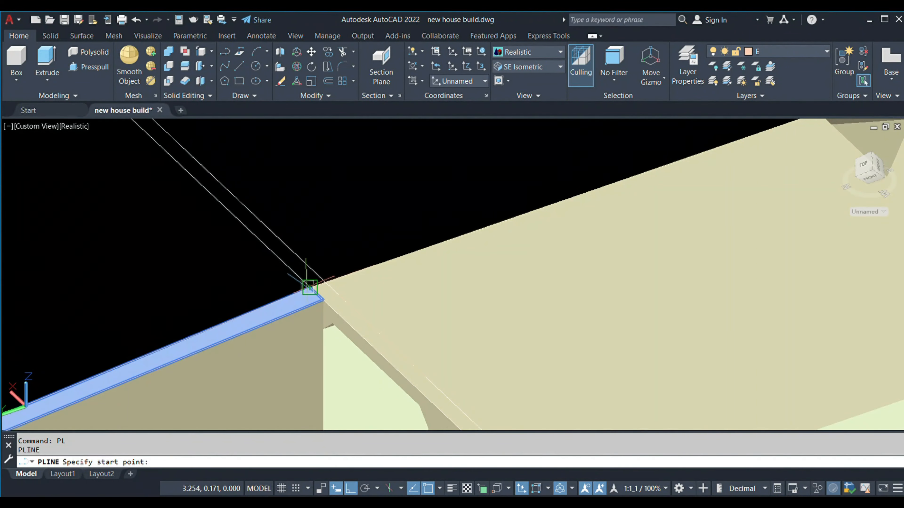
left_click(302, 289)
middle_click_drag(332, 278, 332, 273, "shift")
key("Escape")
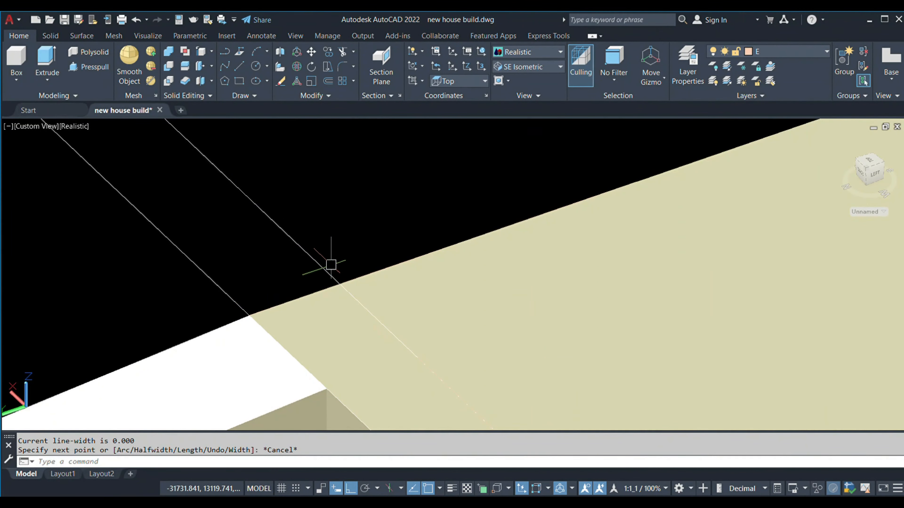
- Trace the 0.15-wide roof strip with a 3D polyline from one roof corner, along the offset line, to the opposite corner
type("3p")
key("Return")
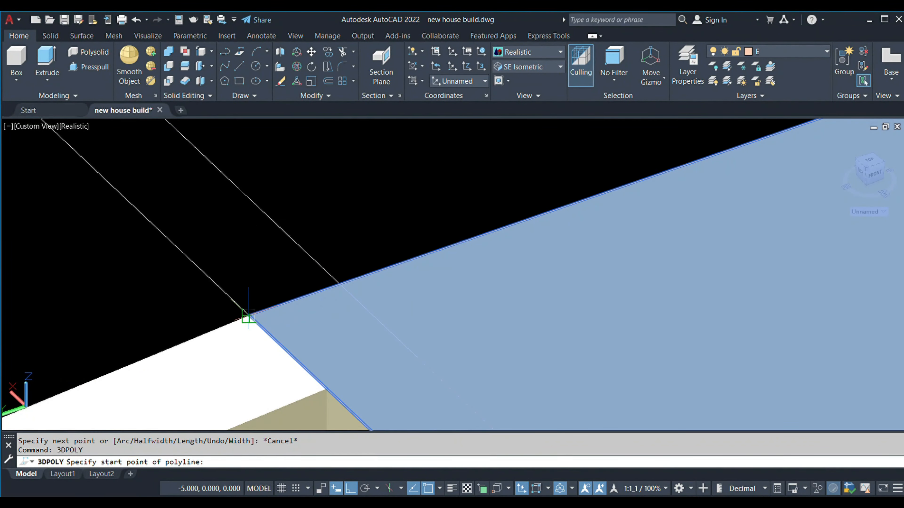
left_click(248, 316)
scroll(334, 269, "down", 5)
scroll(402, 334, "up", 6)
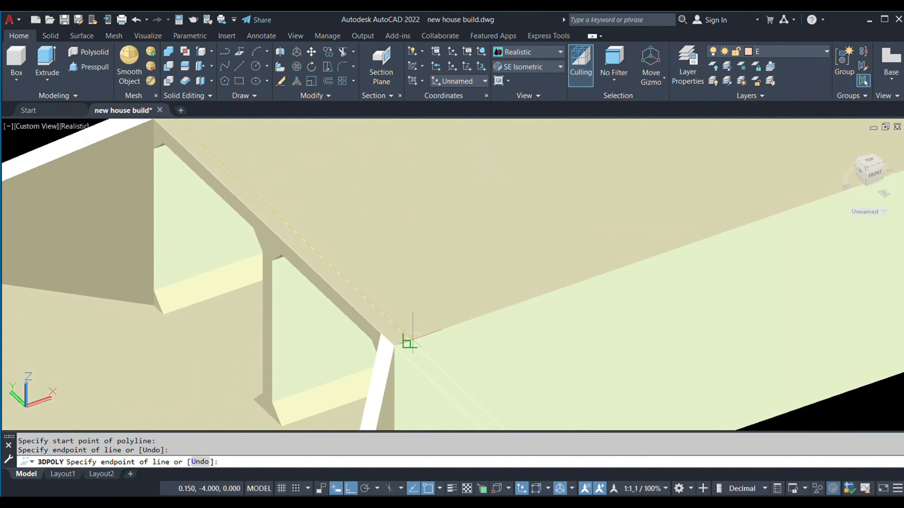
left_click(359, 359)
scroll(242, 242, "down", 4)
scroll(263, 256, "up", 5)
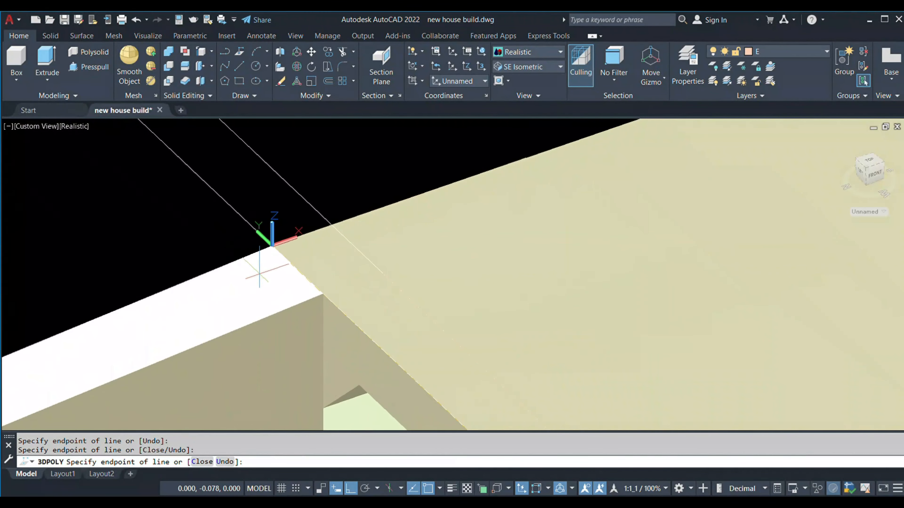
key("Escape")
- Erase the two construction lines and the leftover line along the roof edge, keeping the strip polyline
scroll(270, 242, "down", 5)
middle_click_drag(285, 210, 306, 335)
left_click(320, 316)
left_click(305, 344)
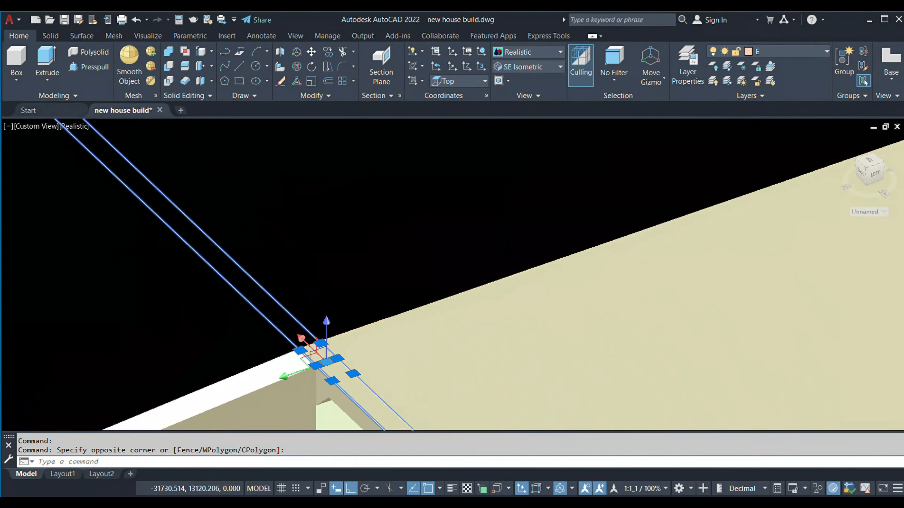
type("e")
key("Return")
middle_click_drag(317, 299, 270, 240)
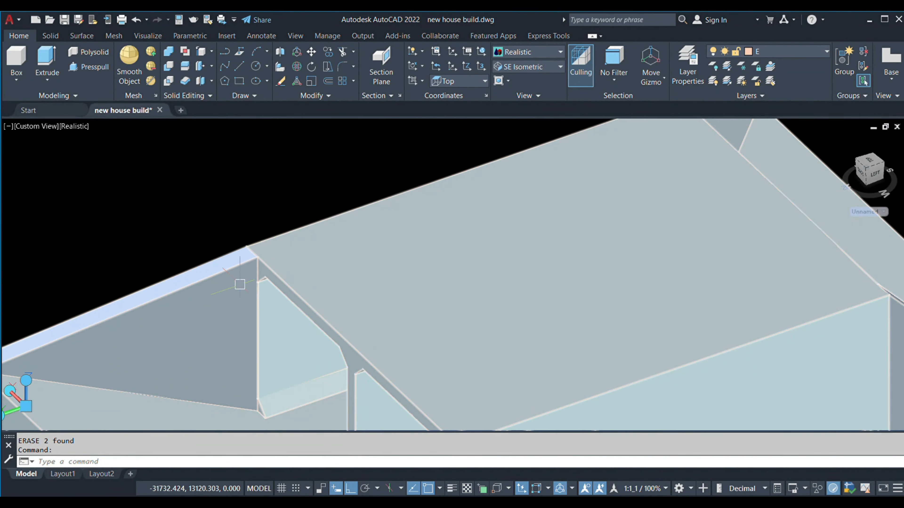
scroll(240, 284, "up", 3)
type("e")
key("Return")
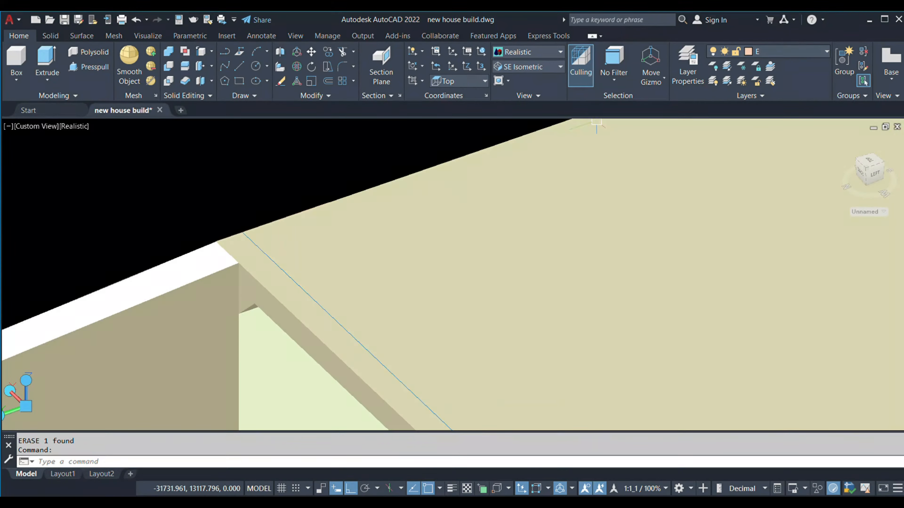
- Draw a line along the roof edge above the openings, corner to corner, to close the strip outline
scroll(594, 133, "down", 5)
scroll(661, 387, "up", 2)
middle_click_drag(662, 387, 627, 380)
key("Escape")
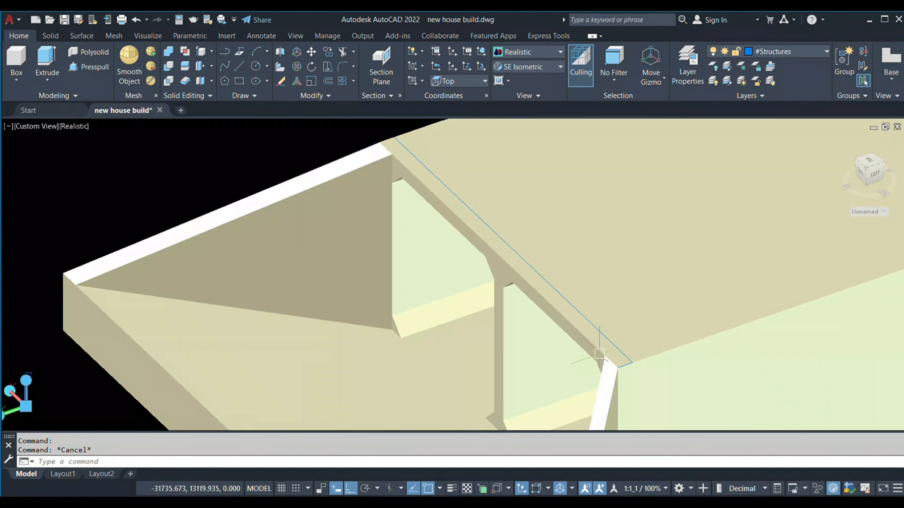
scroll(599, 353, "down", 2)
left_click(621, 352)
scroll(621, 354, "down", 2)
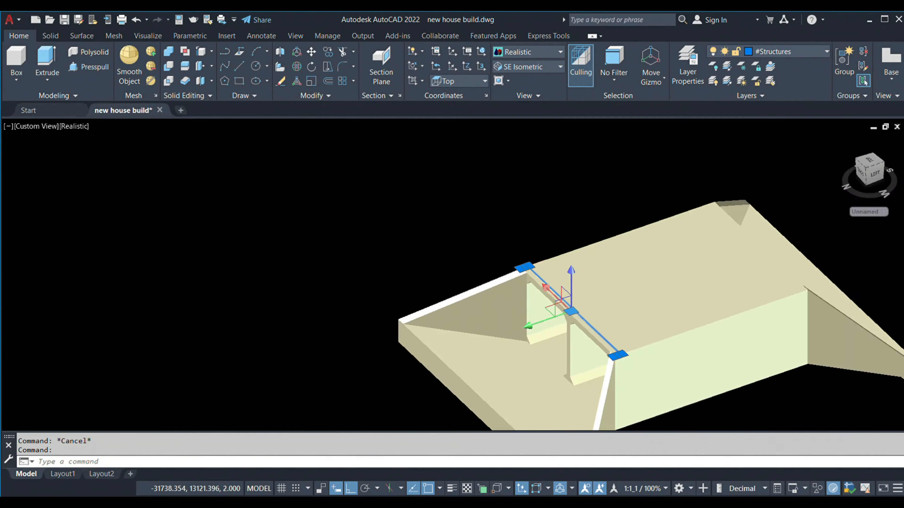
scroll(647, 345, "up", 10)
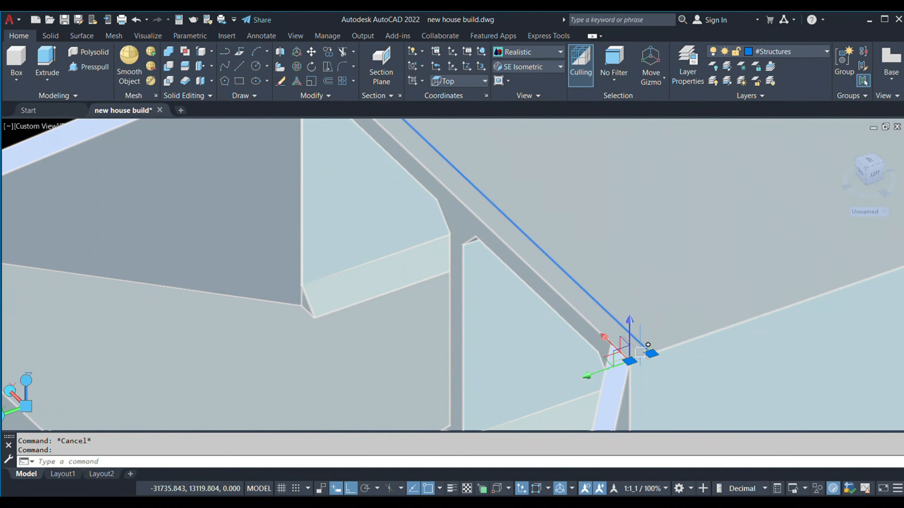
type("l")
key("Return")
left_click(630, 361)
scroll(626, 359, "down", 5)
scroll(500, 263, "up", 2)
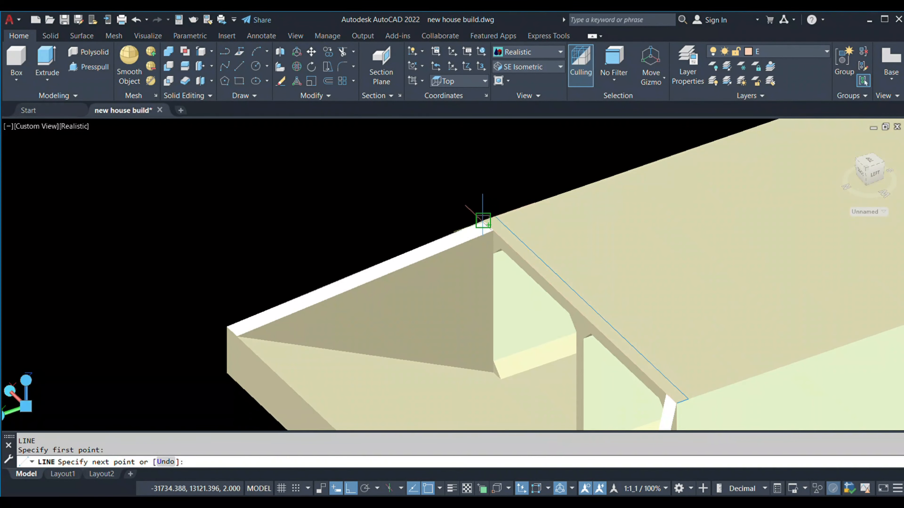
left_click(483, 221)
key("Escape")
key("Escape")
- Mirror the strip outline to the opposite end of the roof, keeping the source objects
scroll(678, 375, "up", 3)
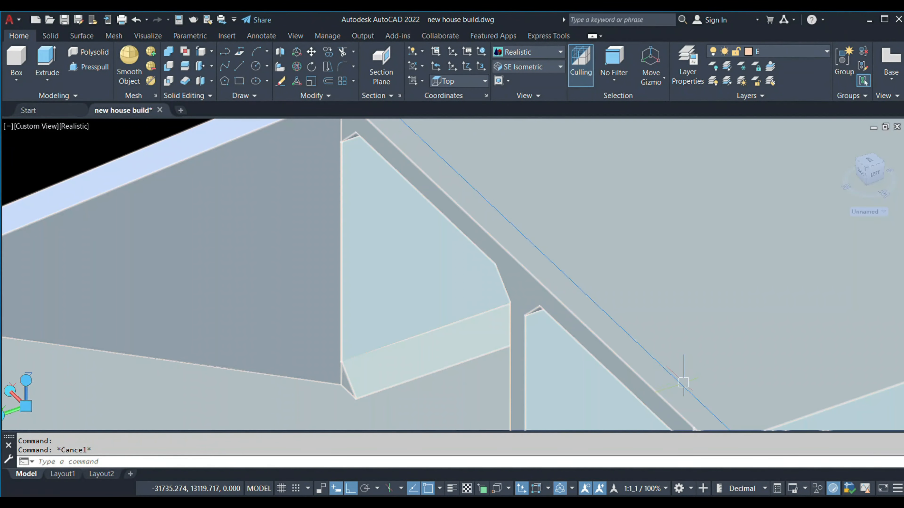
scroll(705, 345, "down", 6)
middle_click_drag(705, 344, 597, 307)
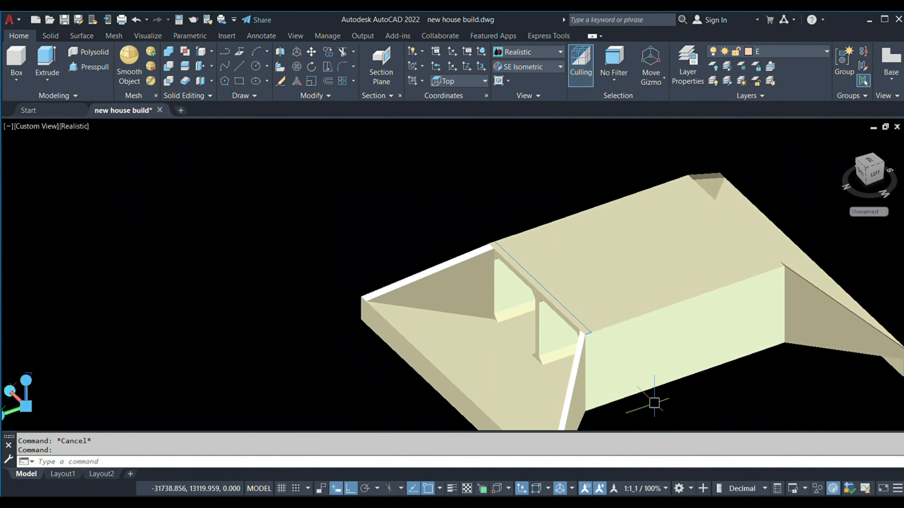
left_click(652, 403)
left_click(569, 299)
scroll(605, 284, "up", 3)
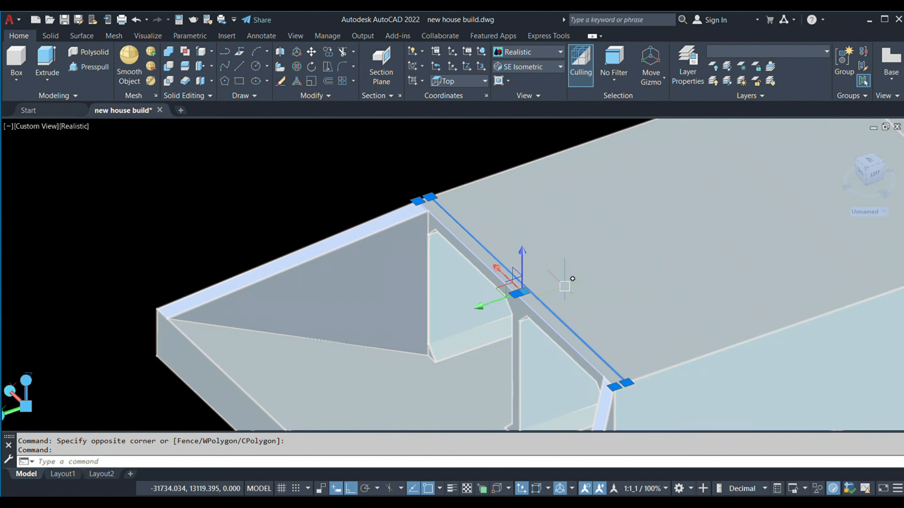
type("MI")
key("Return")
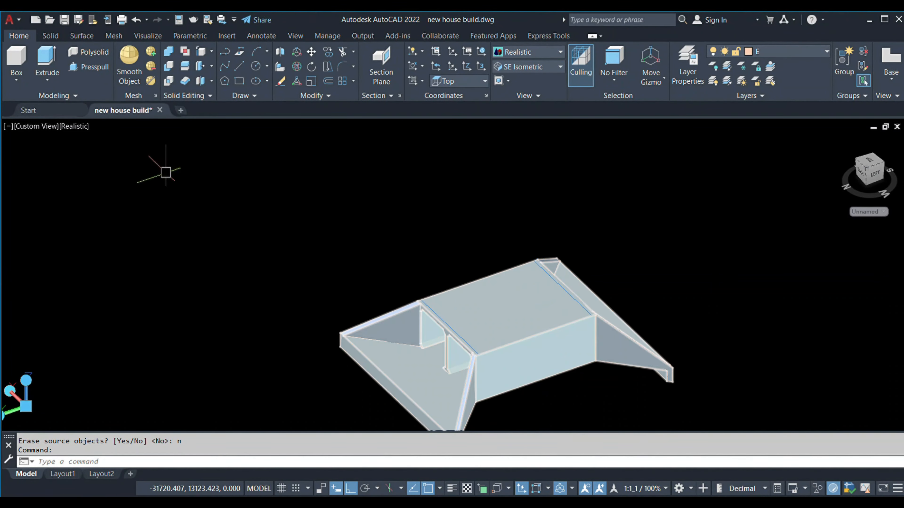
- Presspull the roof strip above the near openings upward by 0.6 to form a parapet
scroll(469, 315, "up", 3)
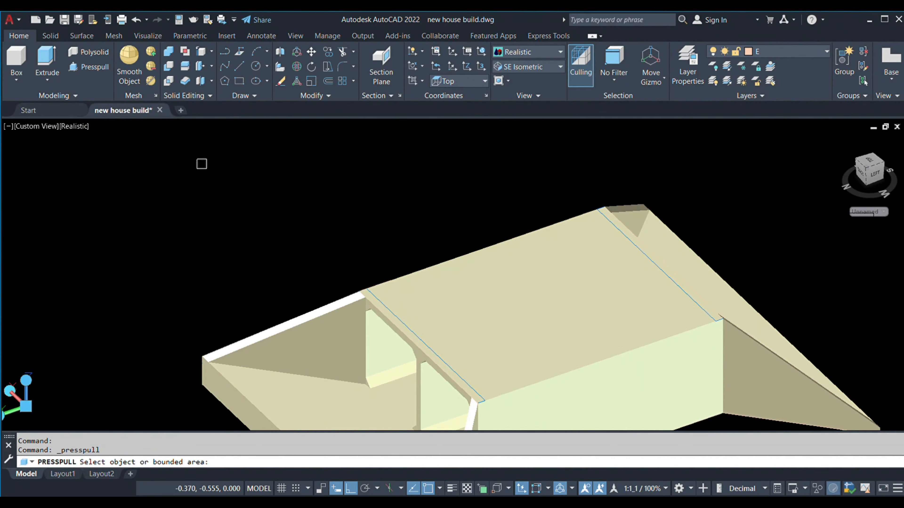
scroll(391, 300, "up", 2)
left_click(400, 299)
scroll(400, 266, "down", 3)
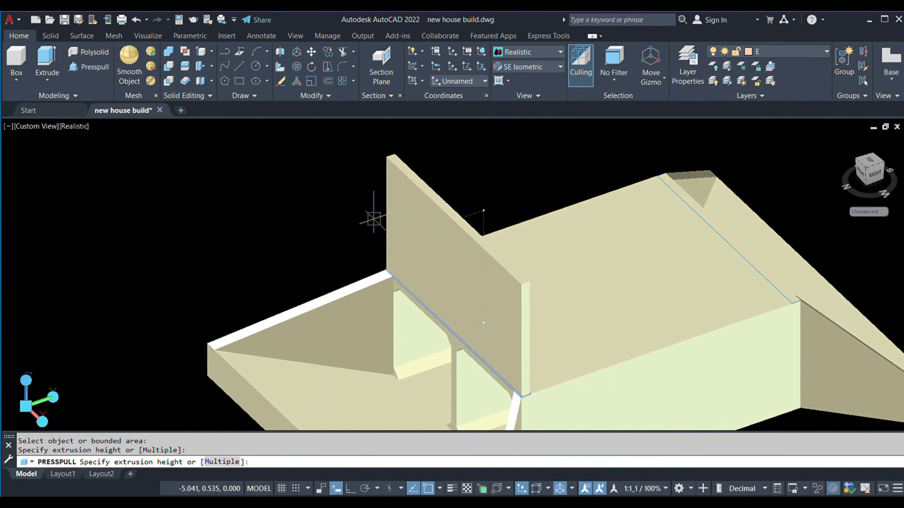
type(".6")
key("Return")
- Presspull the mirrored strip at the other end of the roof upward by 0.6 to form the second parapet
middle_click_drag(676, 278, 410, 295, "shift")
scroll(606, 382, "up", 2)
left_click(606, 382)
scroll(603, 262, "down", 3)
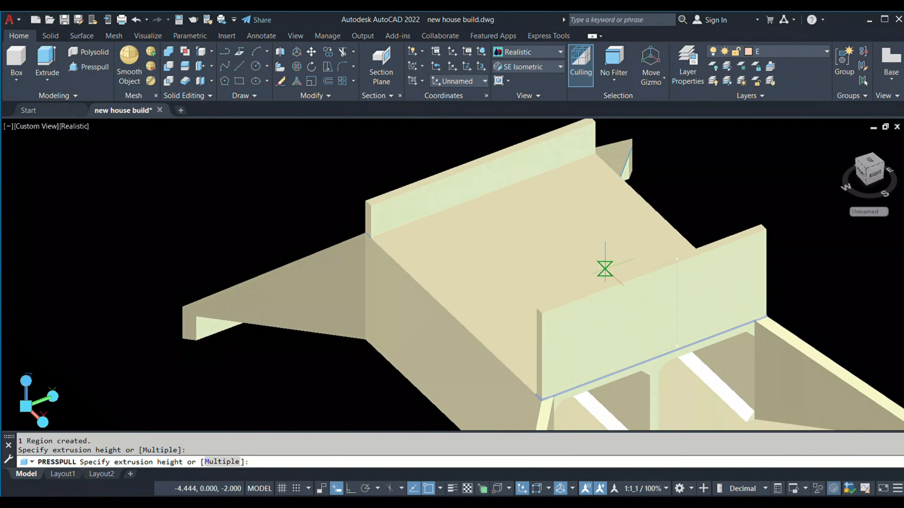
type(".6")
key("Return")
key("Return")
- Erase all leftover outlines and helper objects around the structure, excluding the solid from the selection
scroll(494, 329, "down", 5)
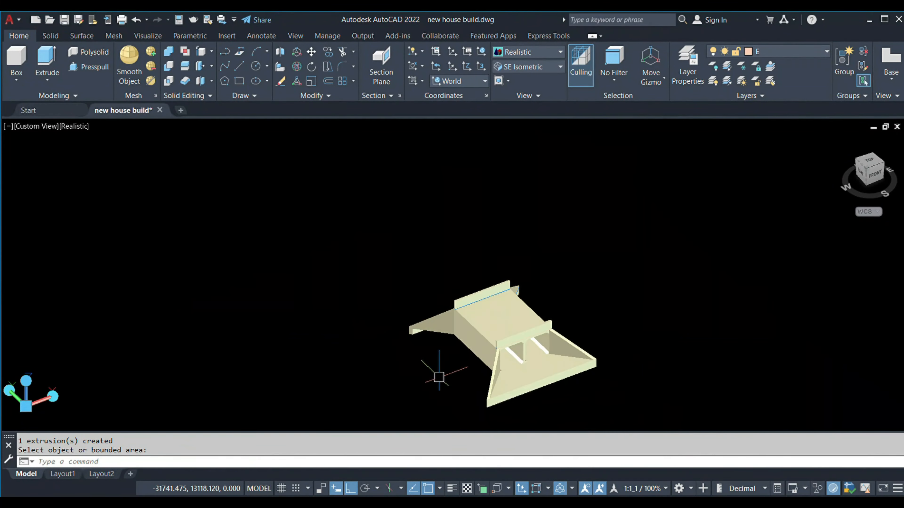
middle_click_drag(437, 377, 583, 367, "shift")
left_click(516, 360)
key("Escape")
scroll(510, 383, "up", 4)
mouse_move(510, 383)
middle_mouse_down("shift")
mouse_move(587, 342)
mouse_move(534, 322)
mouse_move(547, 356)
middle_mouse_up("shift")
scroll(589, 342, "down", 5)
left_click(651, 386)
left_click(434, 251)
scroll(604, 321, "up", 3)
left_click(581, 338, "shift")
type("E")
key("Return")
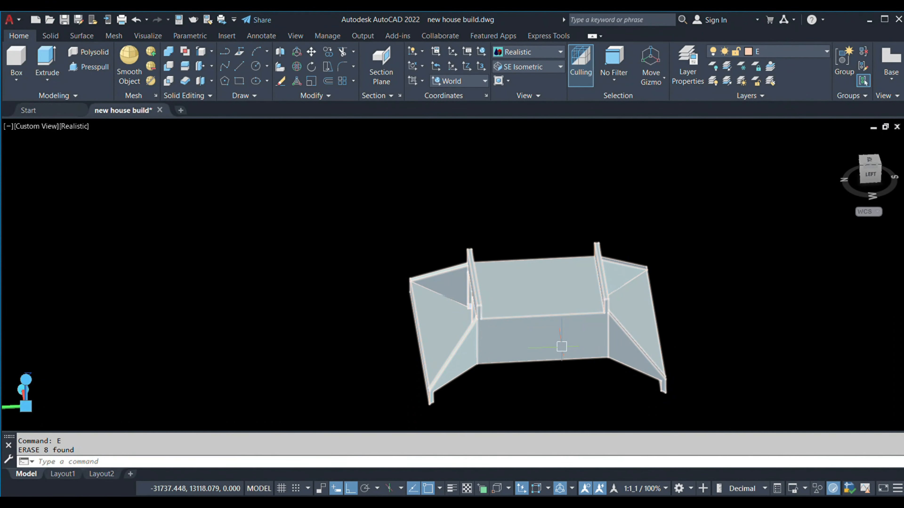
- Select the whole structure to check that it is one solid without stray objects around it
left_click(564, 352)
scroll(565, 372, "down", 4)
key("Escape")
left_click(624, 402)
left_click(432, 306)
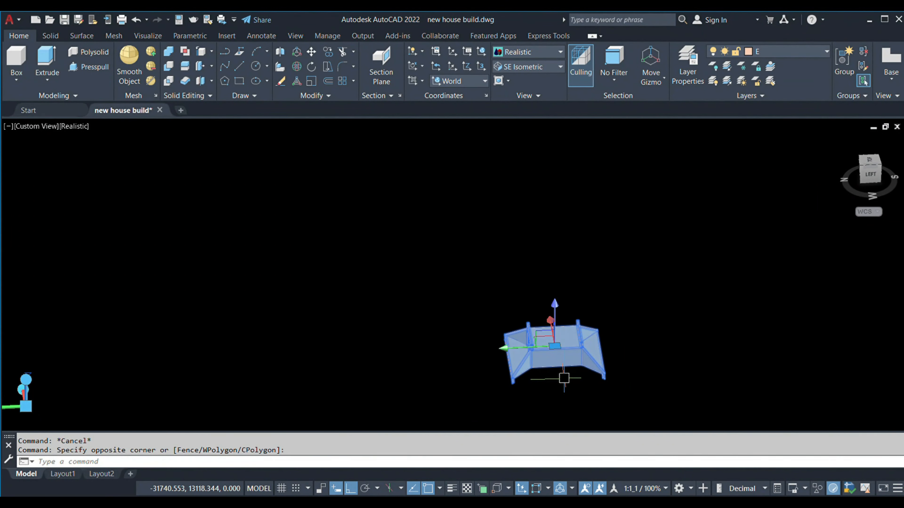
key("Escape")
- Make GUIDE the current layer and assign the whole structure to it
middle_click_drag(577, 393, 639, 381, "shift")
scroll(569, 370, "up", 5)
scroll(569, 369, "down", 5)
scroll(537, 353, "up", 6)
scroll(548, 343, "down", 5)
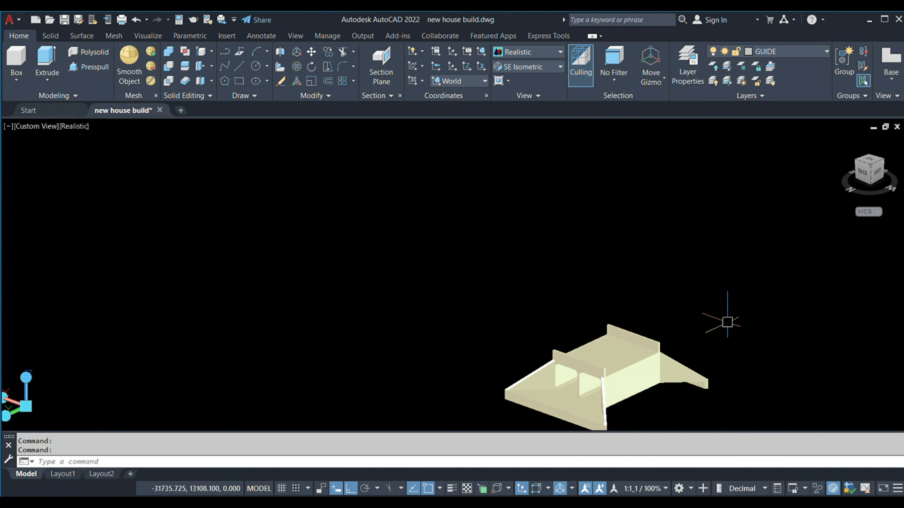
key("ctrl+a")
key("Escape")
scroll(661, 412, "up", 8)
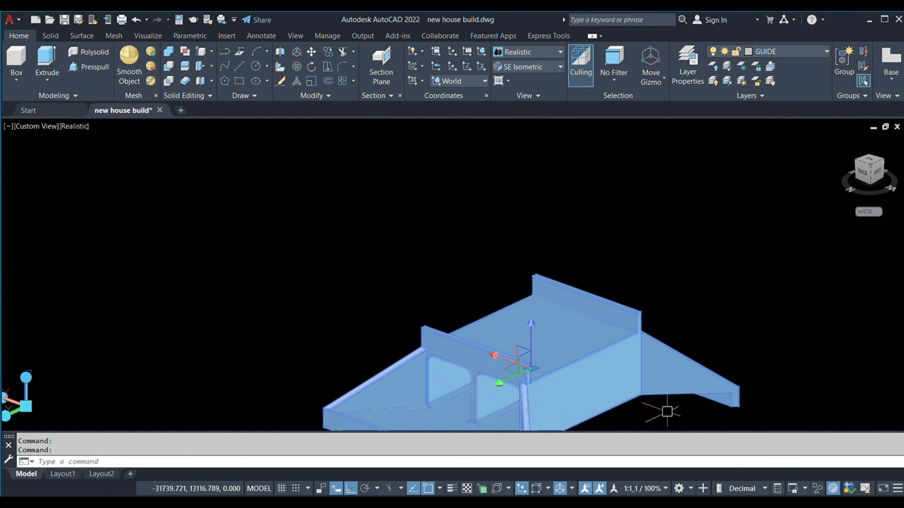
middle_click_drag(574, 294, 607, 311, "shift")
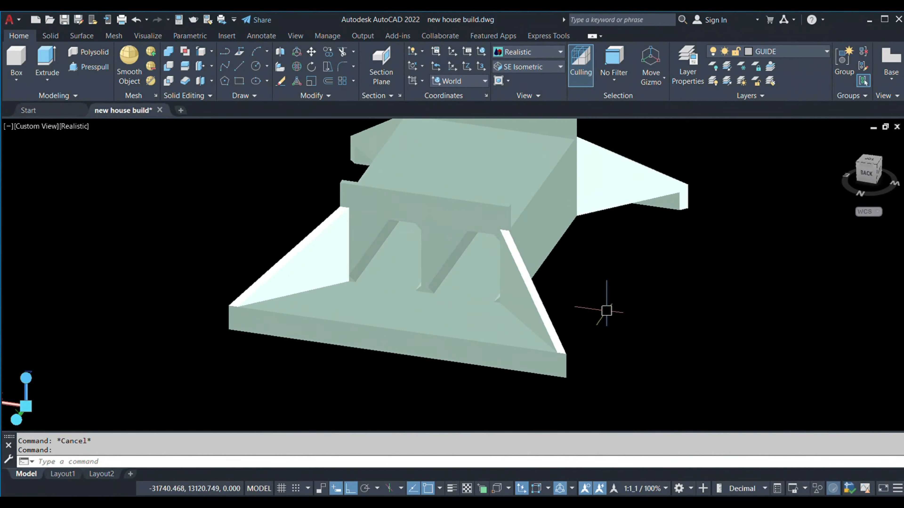
- Apply a rough concrete-like material to the whole structure and view its texture from several sides
left_click(148, 36)
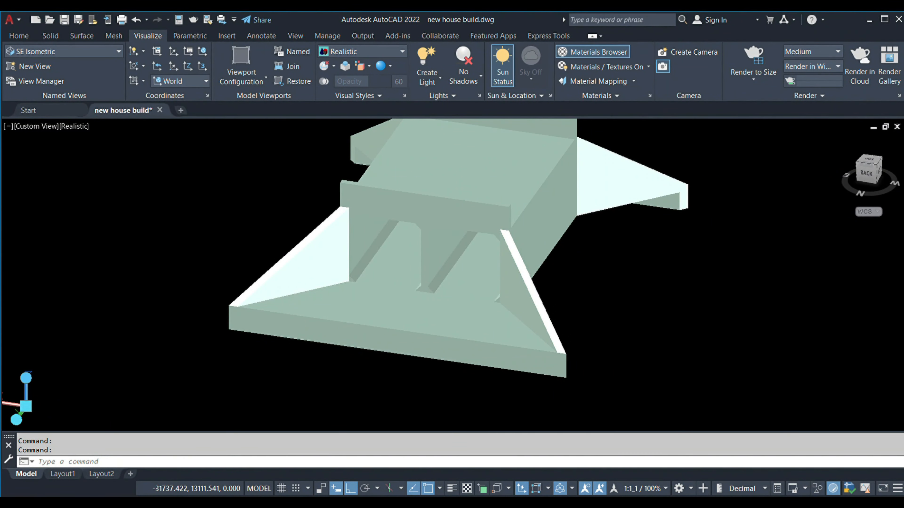
key("Escape")
scroll(423, 269, "down", 3)
middle_click_drag(409, 345, 316, 357)
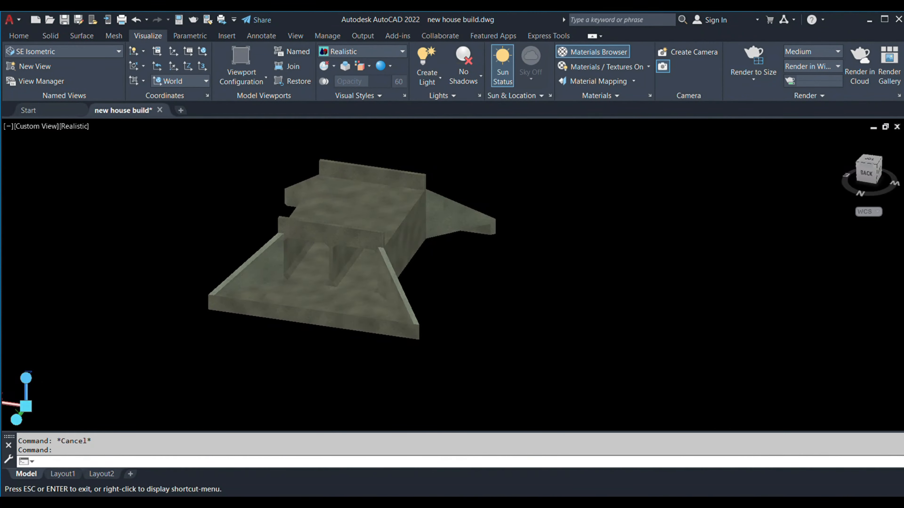
scroll(343, 250, "up", 3)
scroll(342, 268, "down", 4)
scroll(419, 339, "up", 2)
middle_click_drag(420, 340, 459, 333)
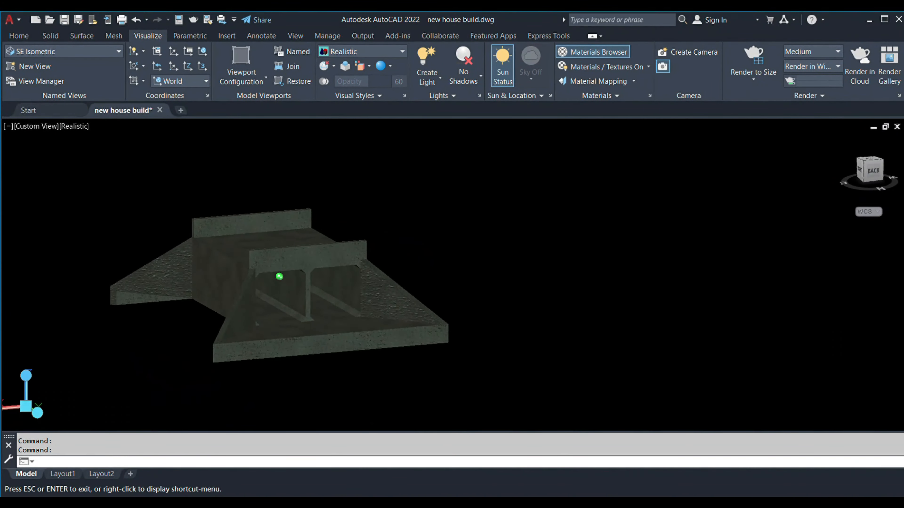
scroll(342, 373, "up", 3)
middle_click_drag(341, 372, 411, 366, "shift")
scroll(381, 393, "down", 2)
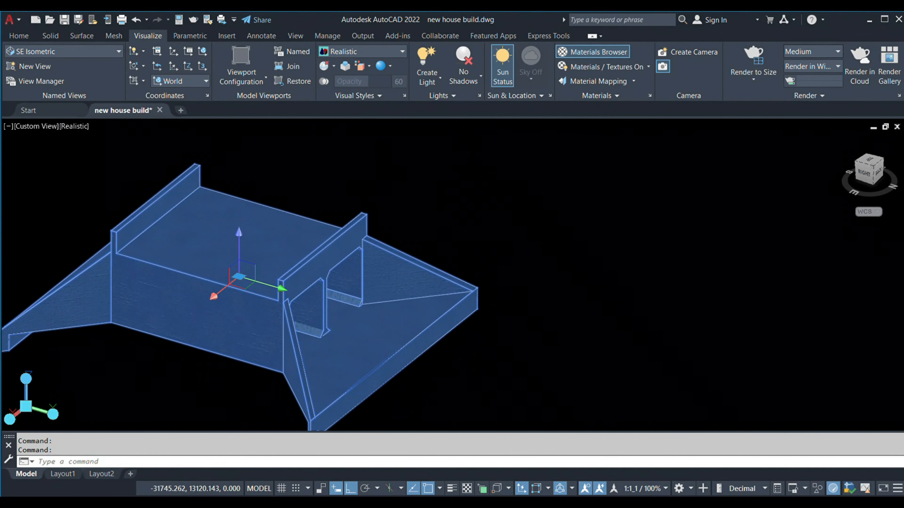
- Lock the GUIDE layer and clear the selection of the structure
left_click(19, 36)
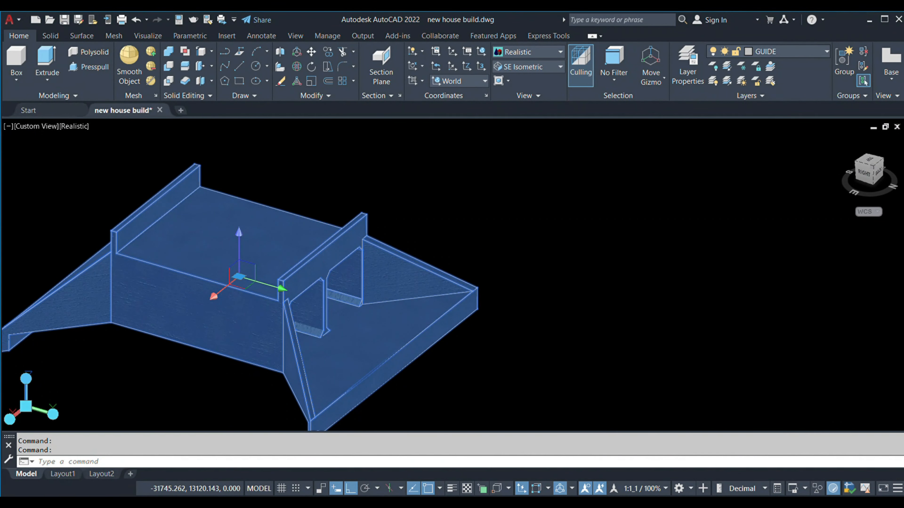
left_click(736, 52)
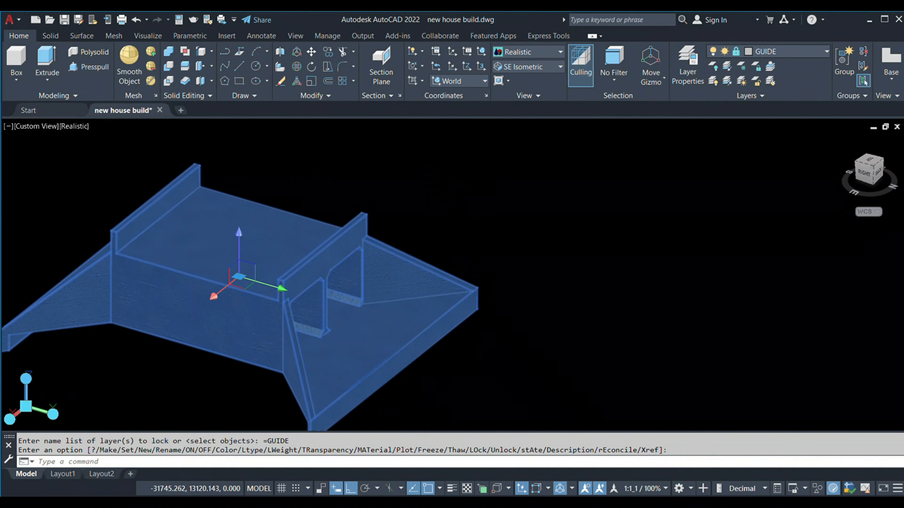
key("Escape")
- Examine the textured structure from all sides, including the parapets, openings, wing walls and end slabs
scroll(357, 295, "down", 5)
scroll(357, 295, "up", 4)
middle_click_drag(411, 349, 310, 340, "shift")
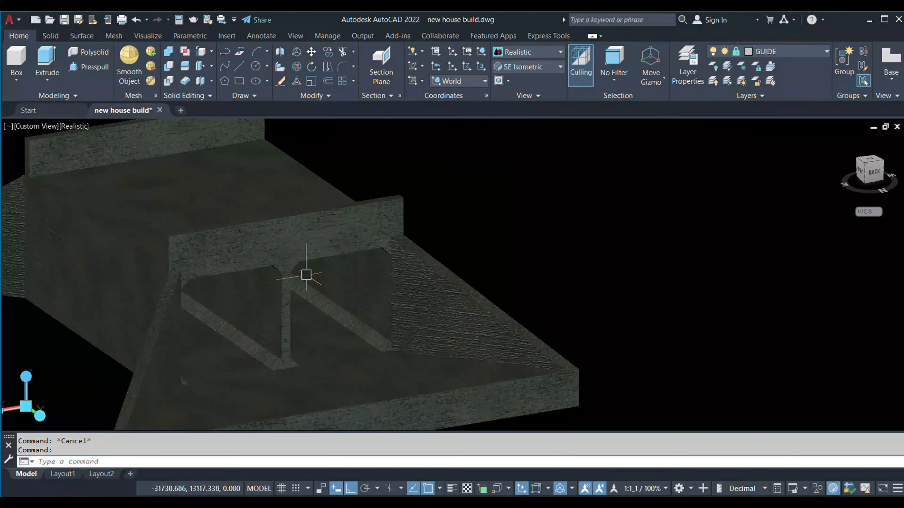
scroll(307, 272, "down", 3)
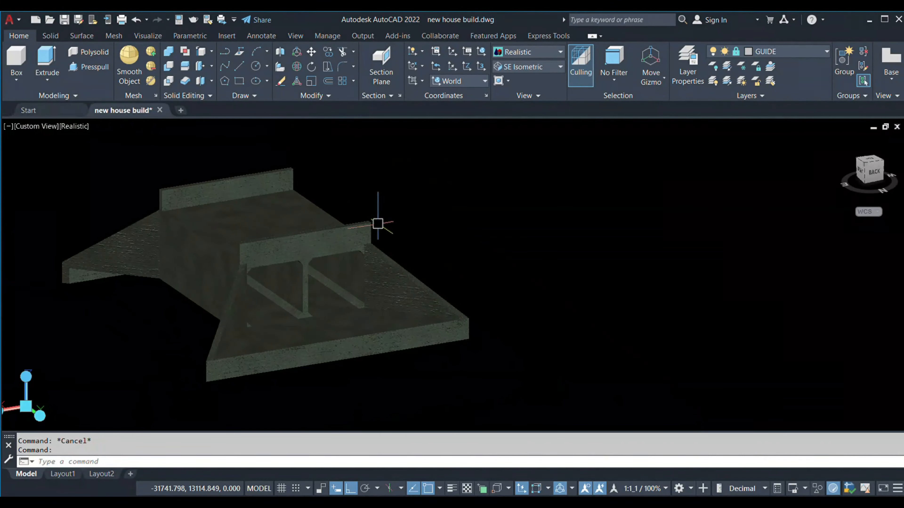
middle_click_drag(379, 222, 441, 313, "shift")
scroll(278, 315, "up", 6)
scroll(274, 315, "down", 4)
scroll(448, 283, "down", 5)
scroll(339, 266, "up", 2)
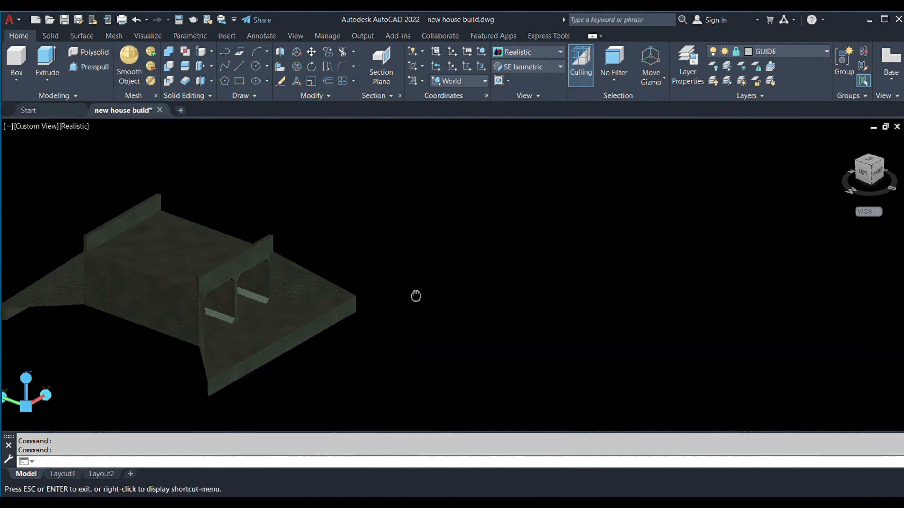
middle_click_drag(607, 224, 612, 222, "shift")
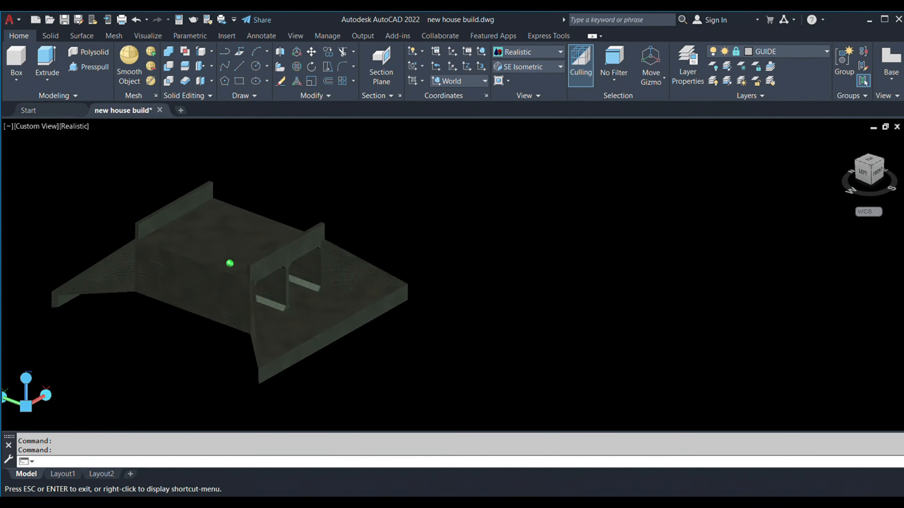
scroll(456, 285, "up", 2)
middle_click_drag(451, 285, 583, 278, "shift")
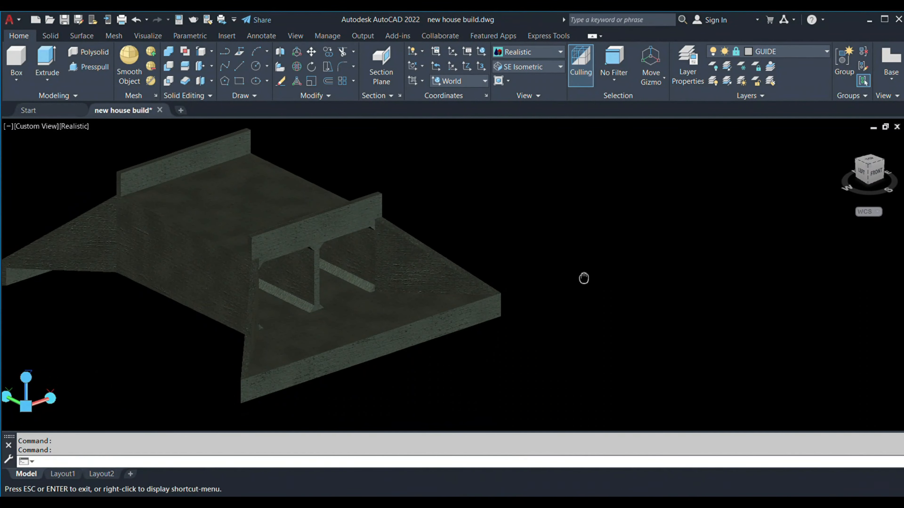